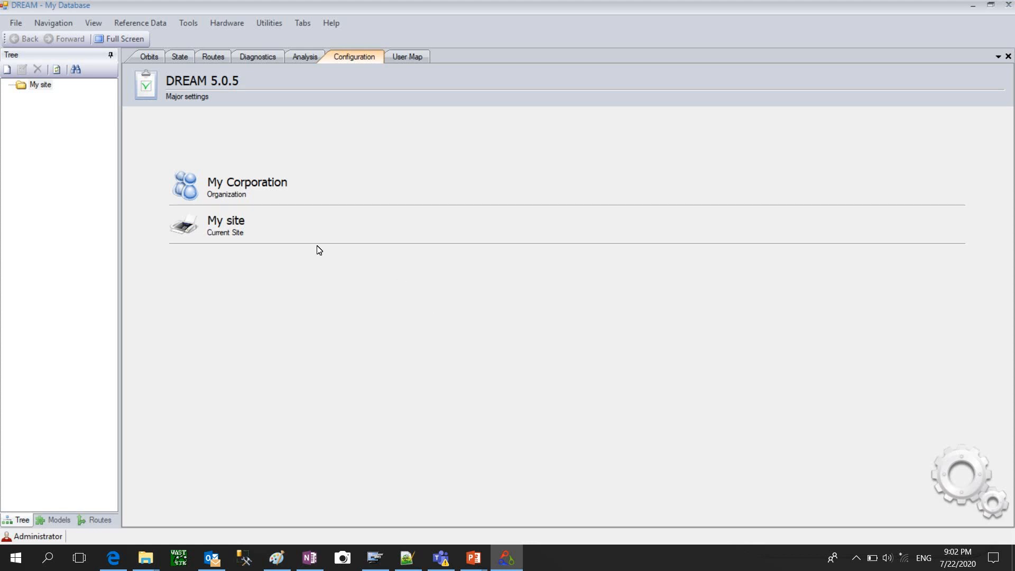
Clear the password in the Administrator agent's profile and save the agent settings.
left_click(136, 26)
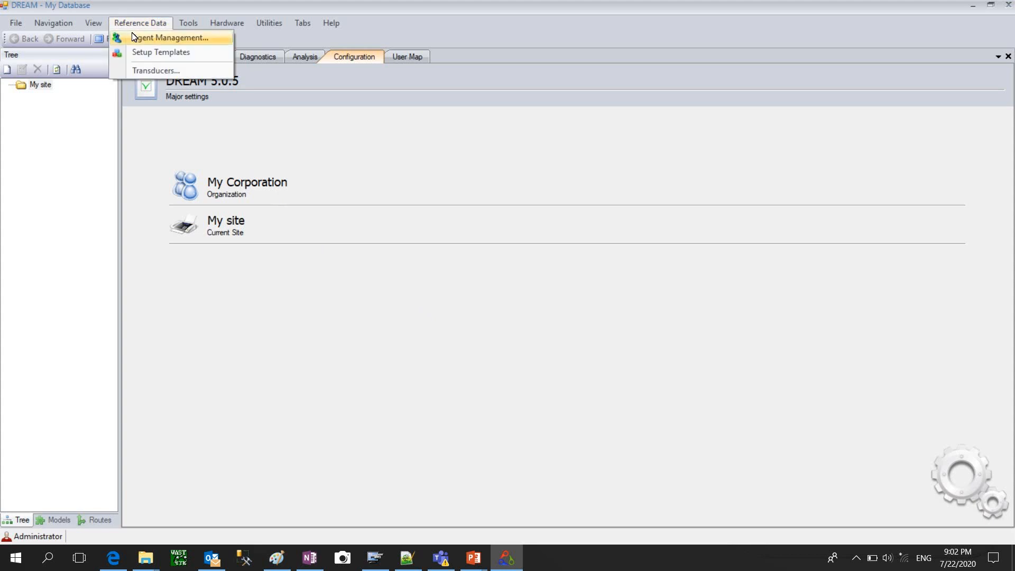
left_click(137, 38)
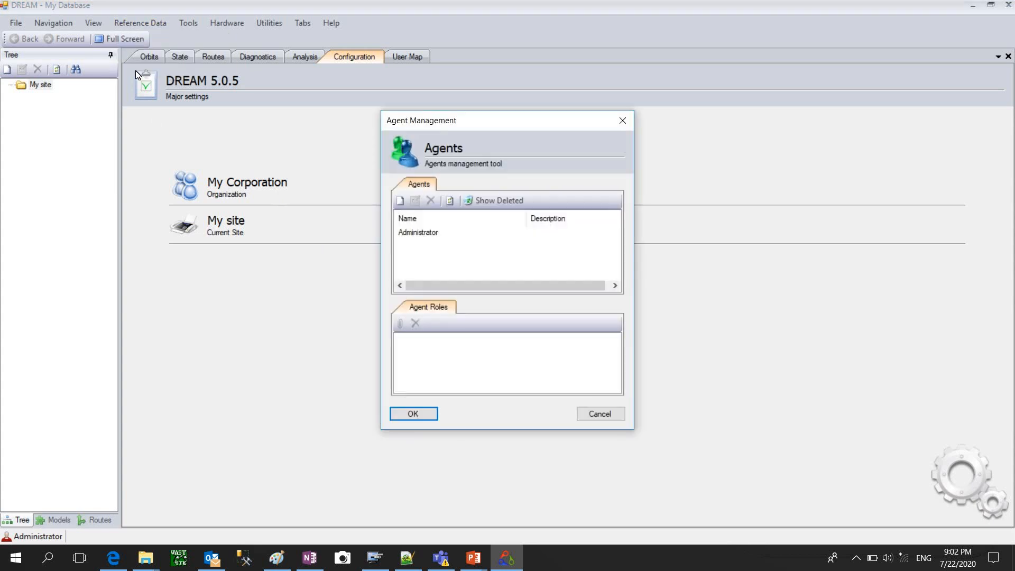
left_click(423, 236)
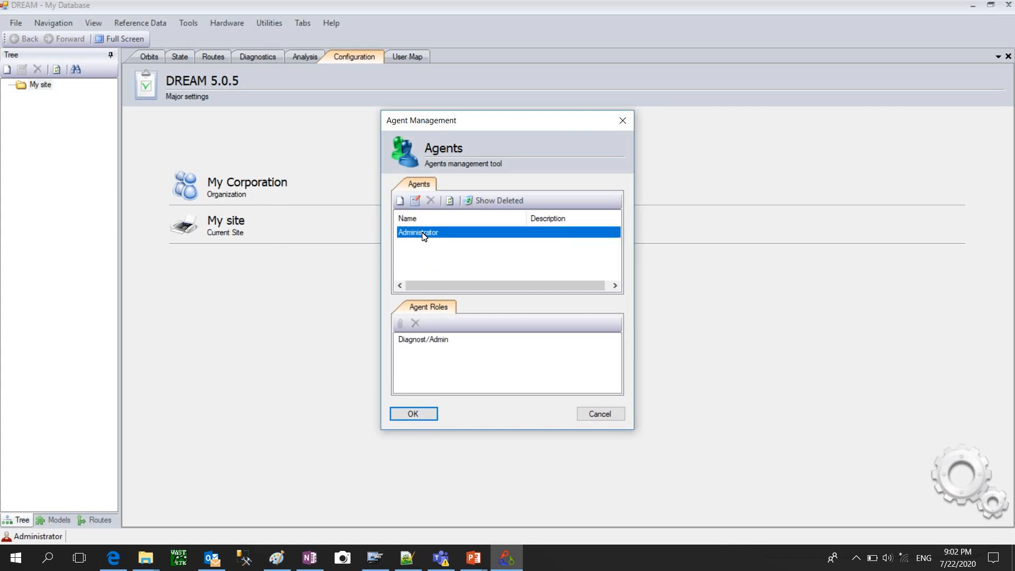
left_click(416, 204)
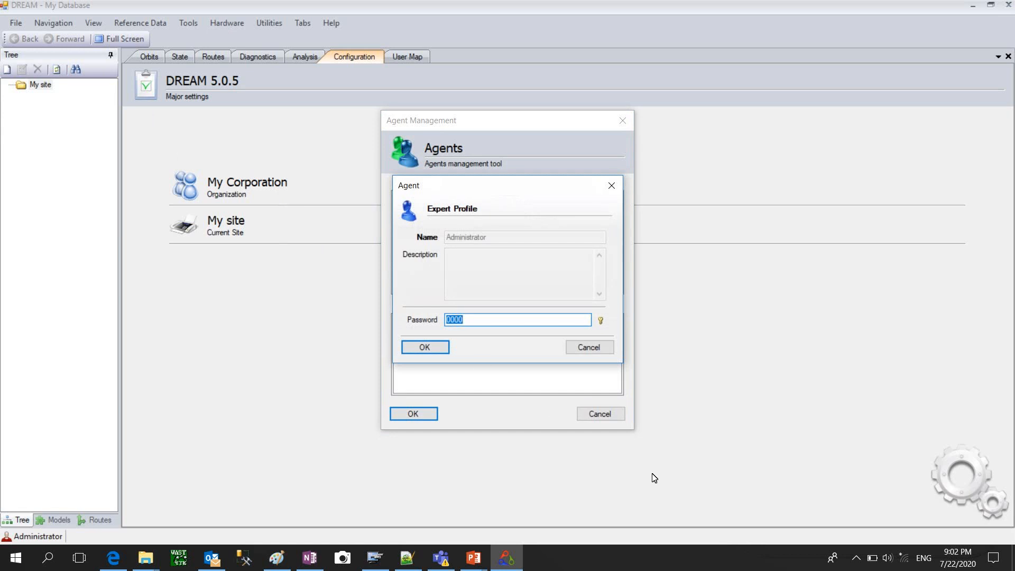
key("BackSpace")
left_click(434, 353)
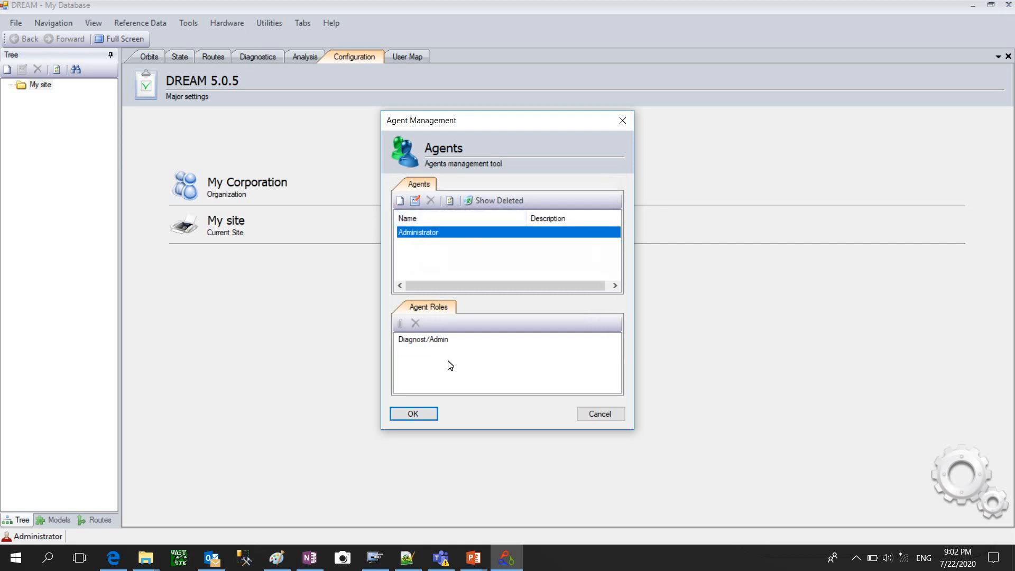
left_click(412, 414)
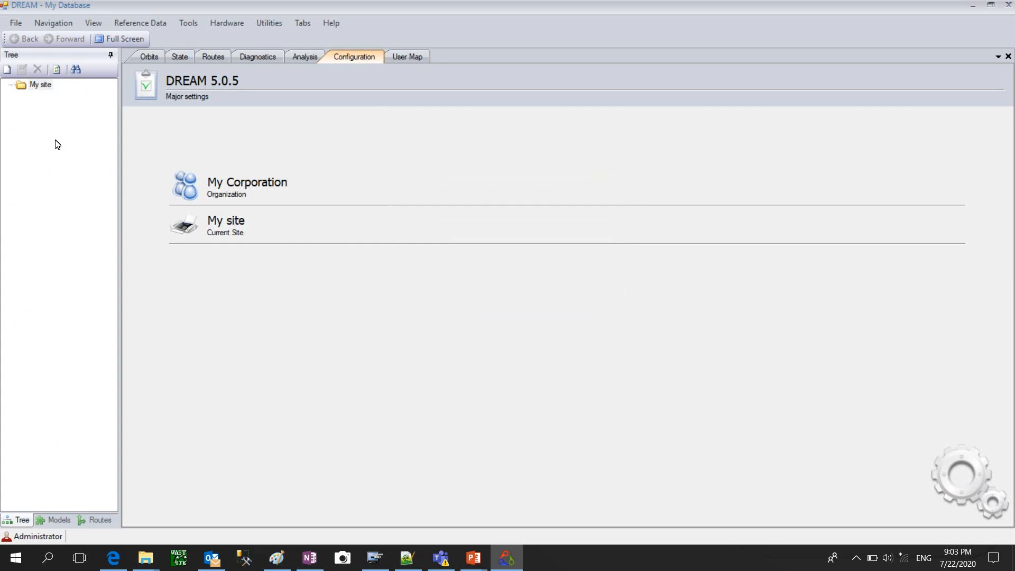
Start a new node of type Segment under My site and name it Pumping station.
right_click(42, 86)
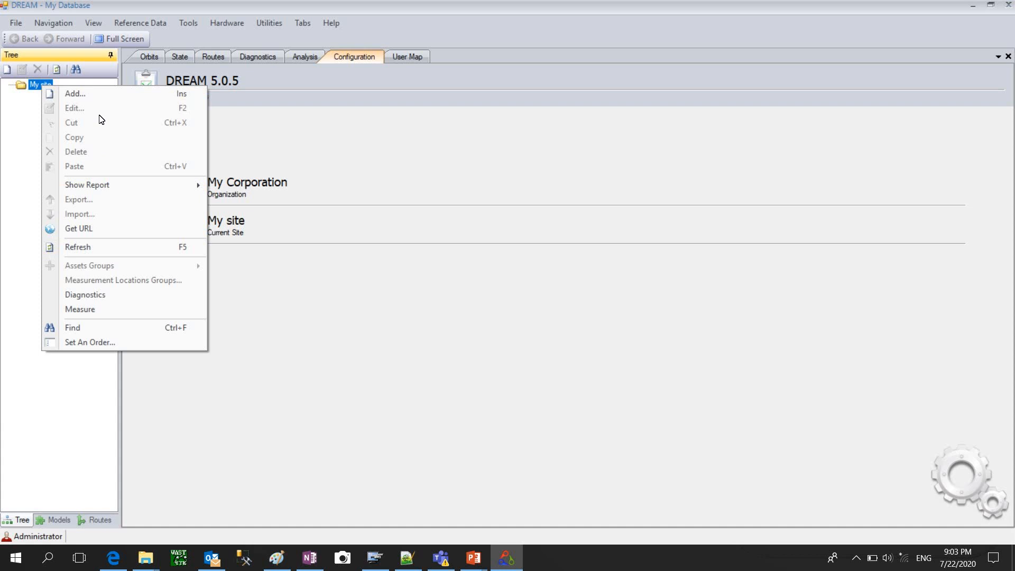
left_click(75, 94)
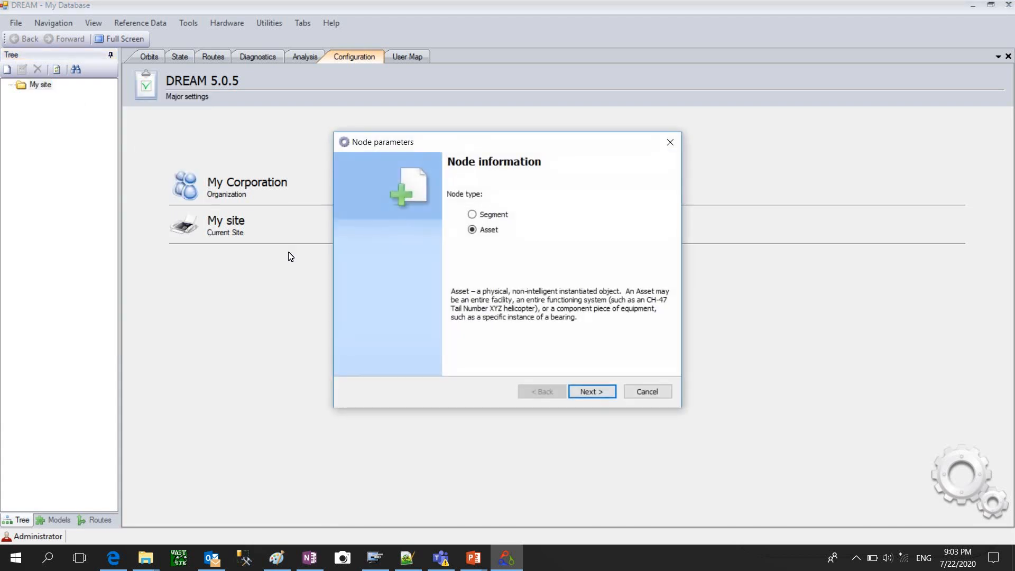
left_click(472, 215)
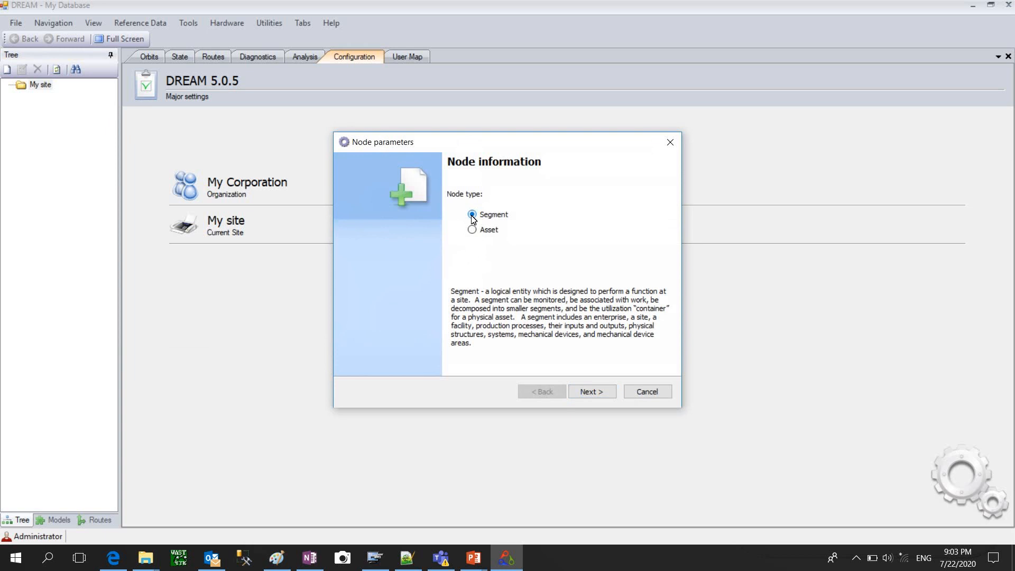
left_click(474, 231)
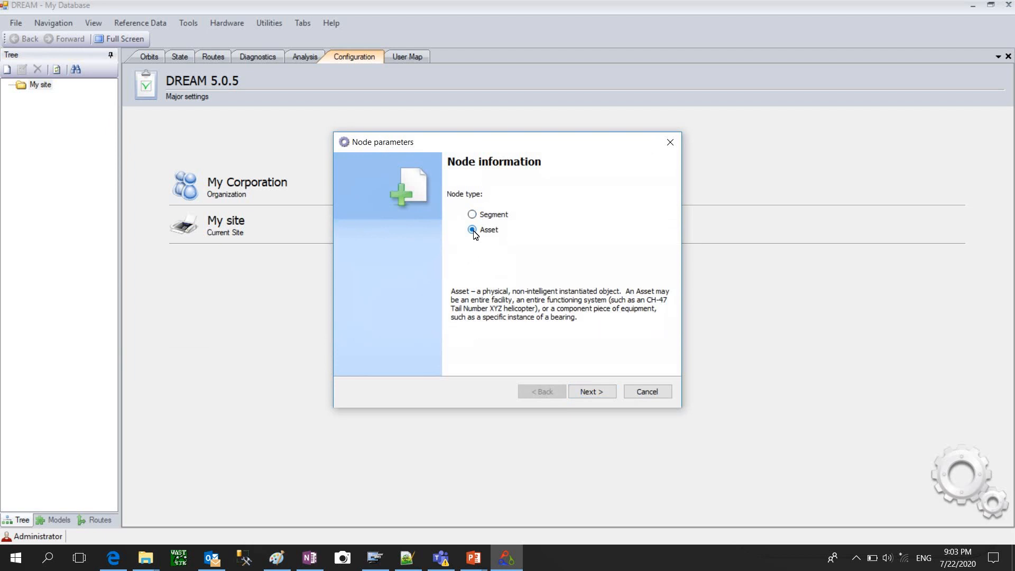
left_click(472, 214)
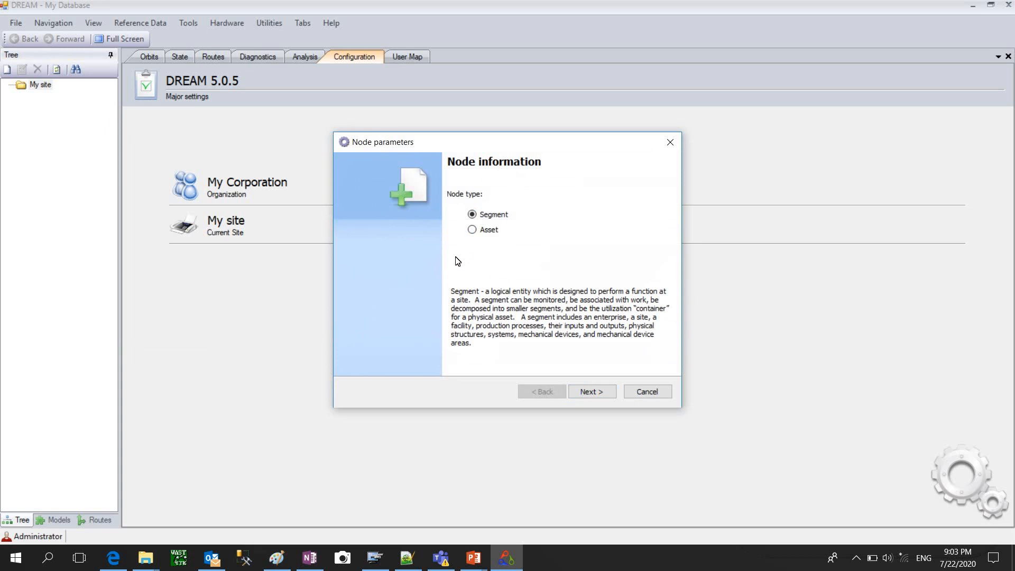
left_click(474, 231)
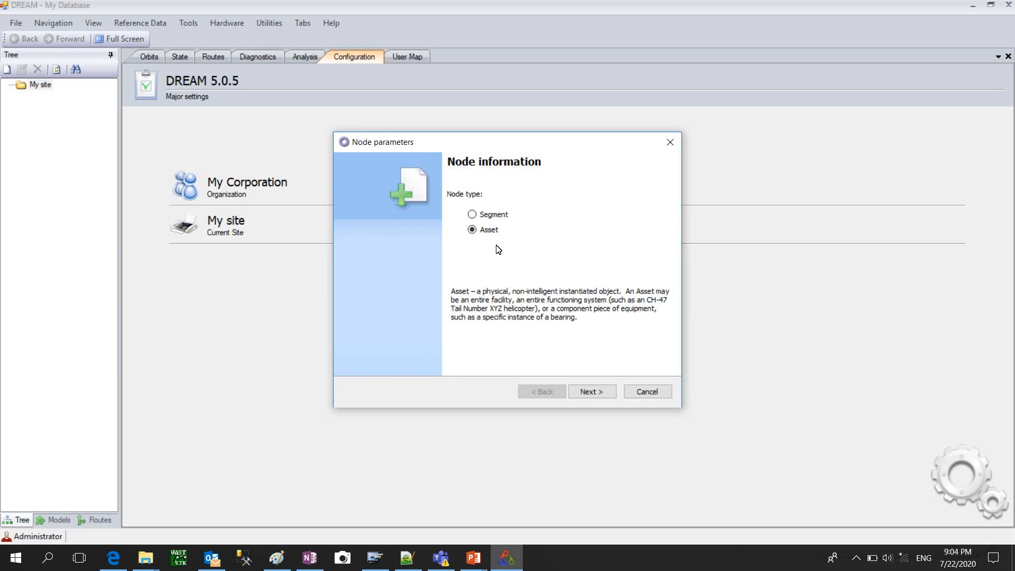
left_click(472, 215)
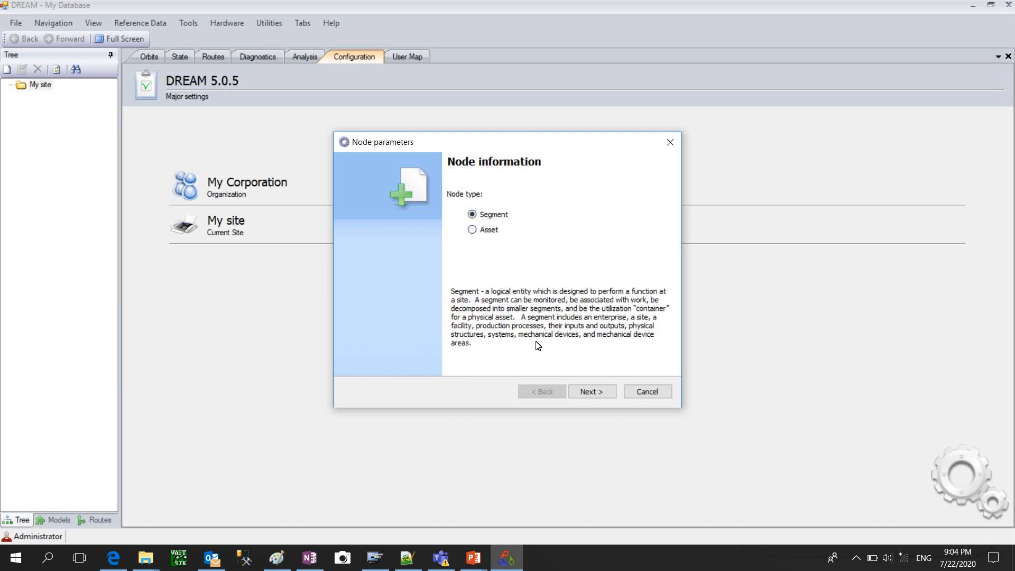
left_click(593, 394)
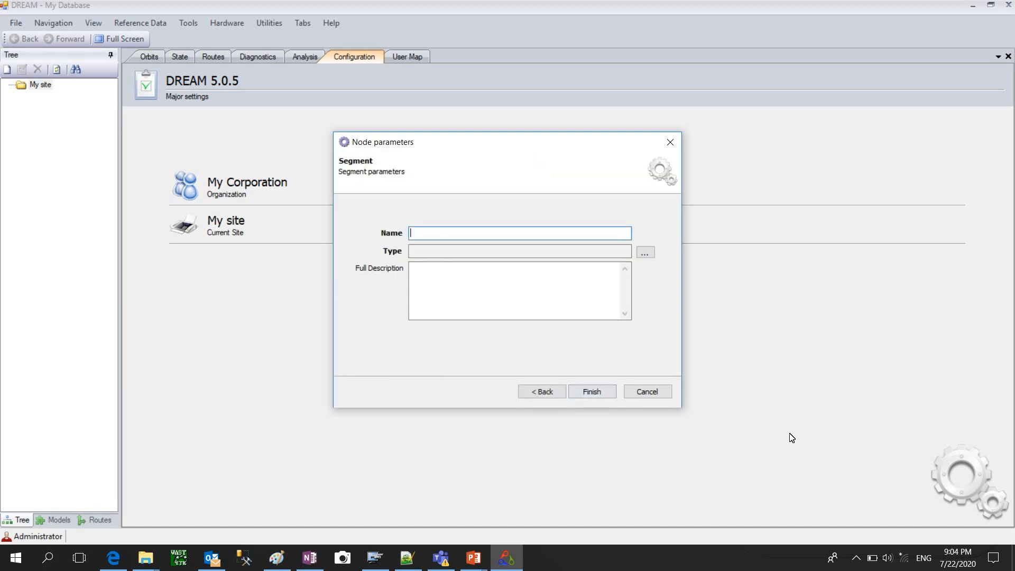
type("Pumpim")
key("BackSpace")
type("ng station")
Set the Pumping station segment's type to Undetermined and finish creating it.
left_click(646, 254)
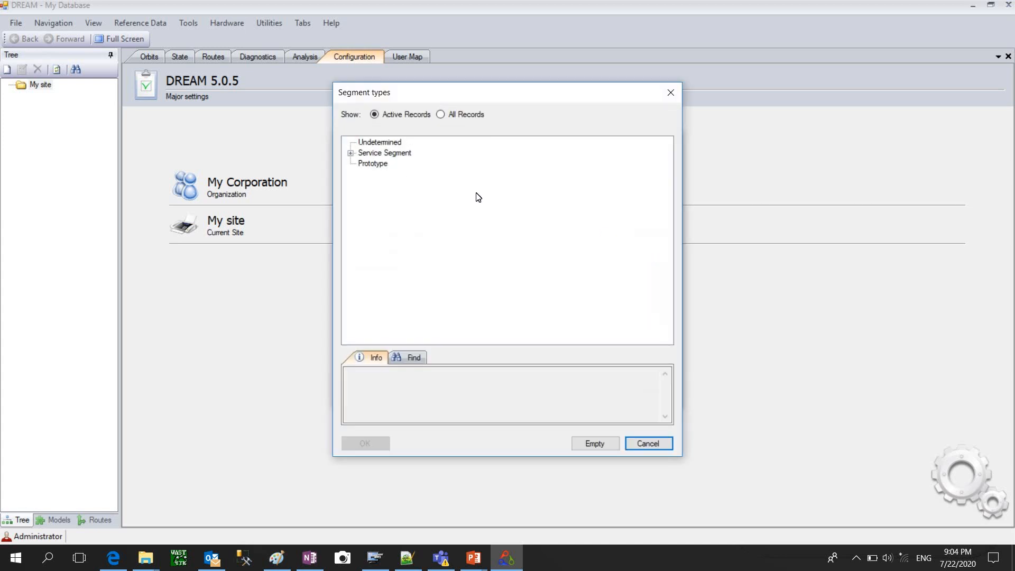
left_click(350, 153)
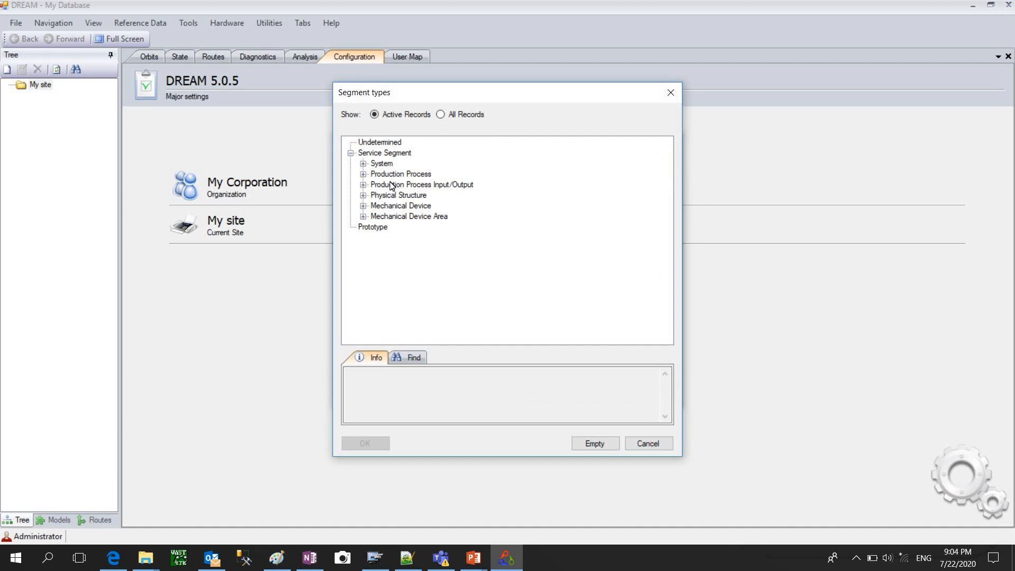
left_click(363, 175)
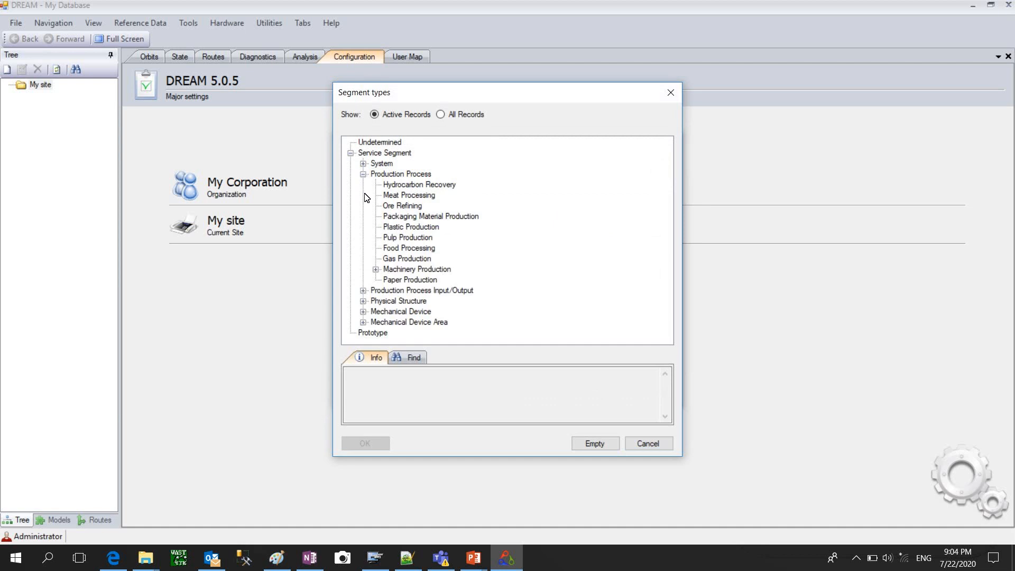
left_click(416, 241)
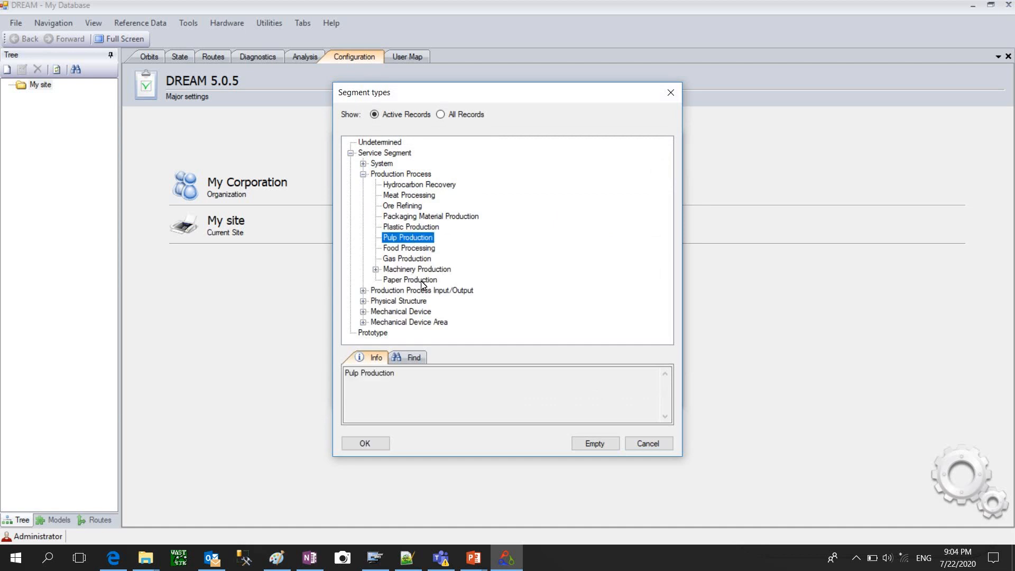
left_click(375, 144)
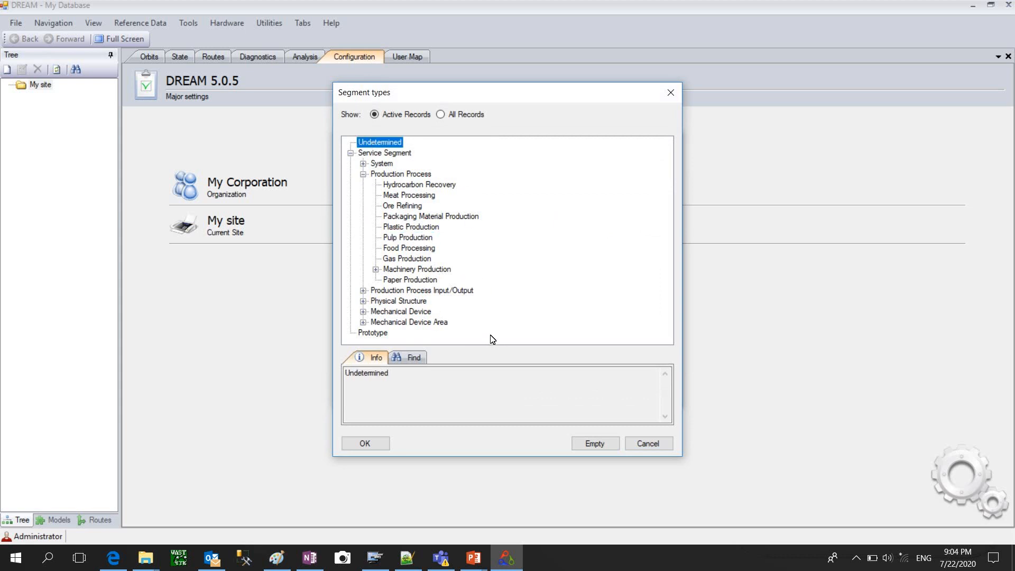
left_click(395, 384)
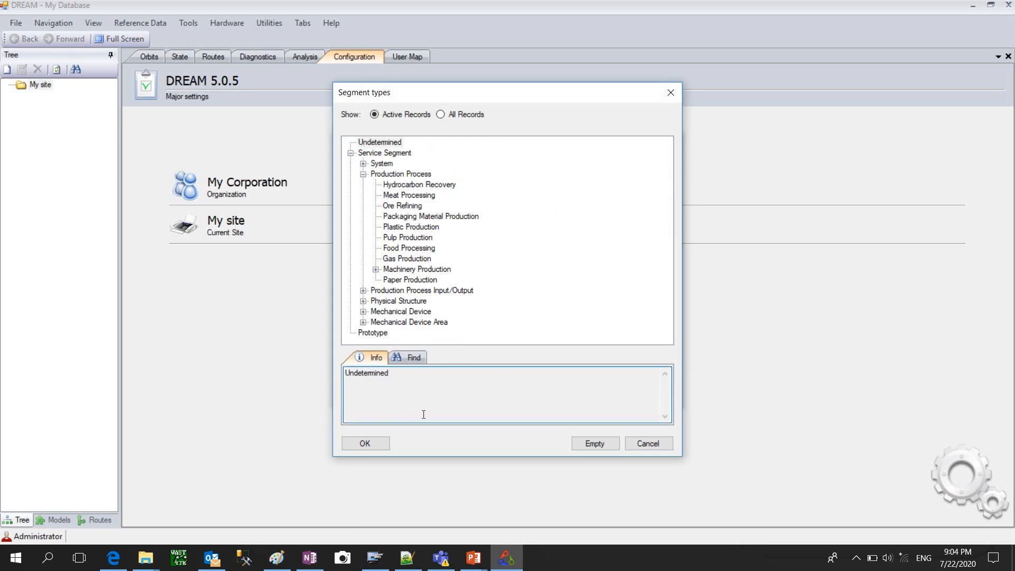
left_click(368, 444)
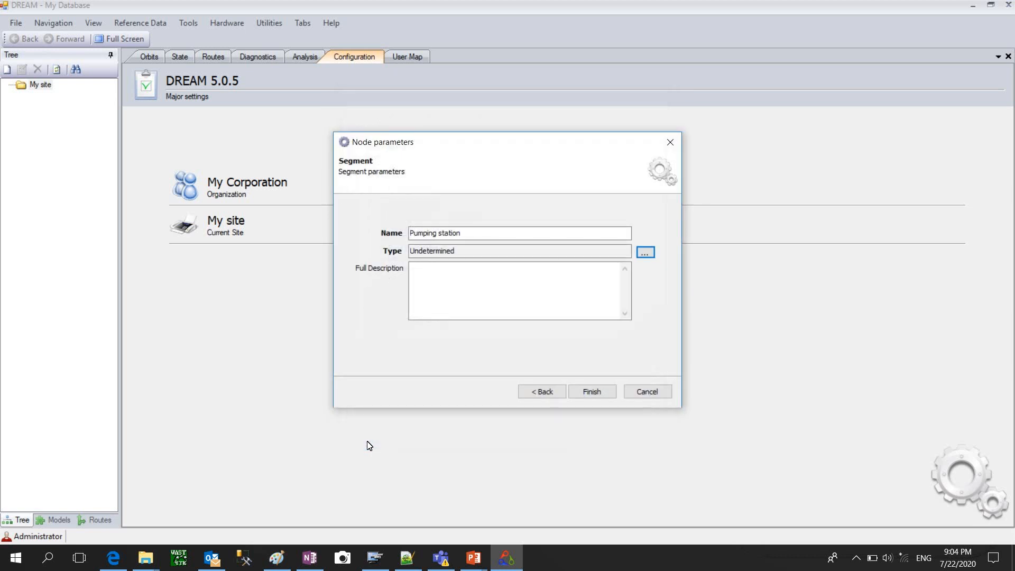
left_click(587, 392)
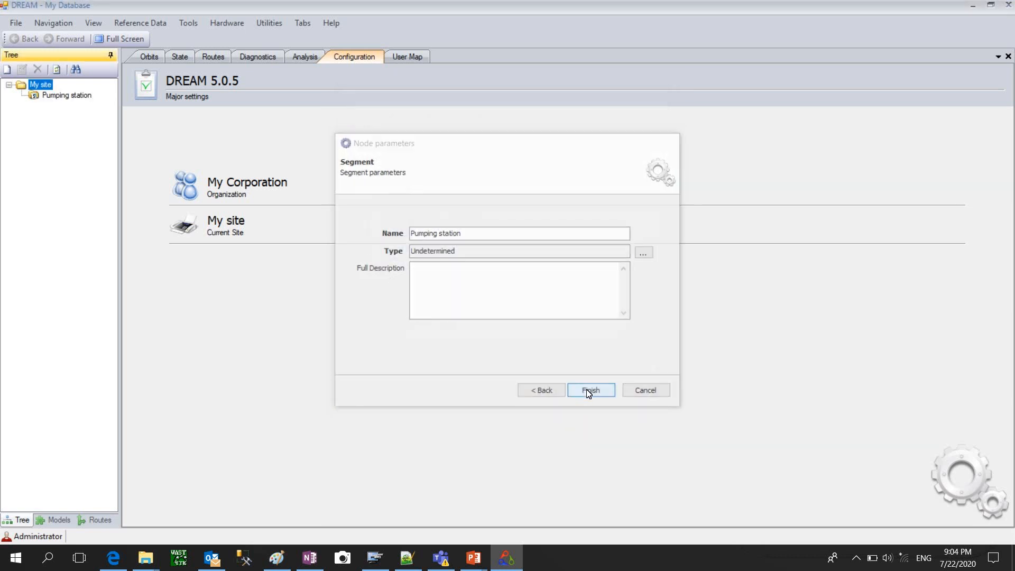
Start a new node of type Segment under Pumping station and name it LP pump.
left_click(64, 97)
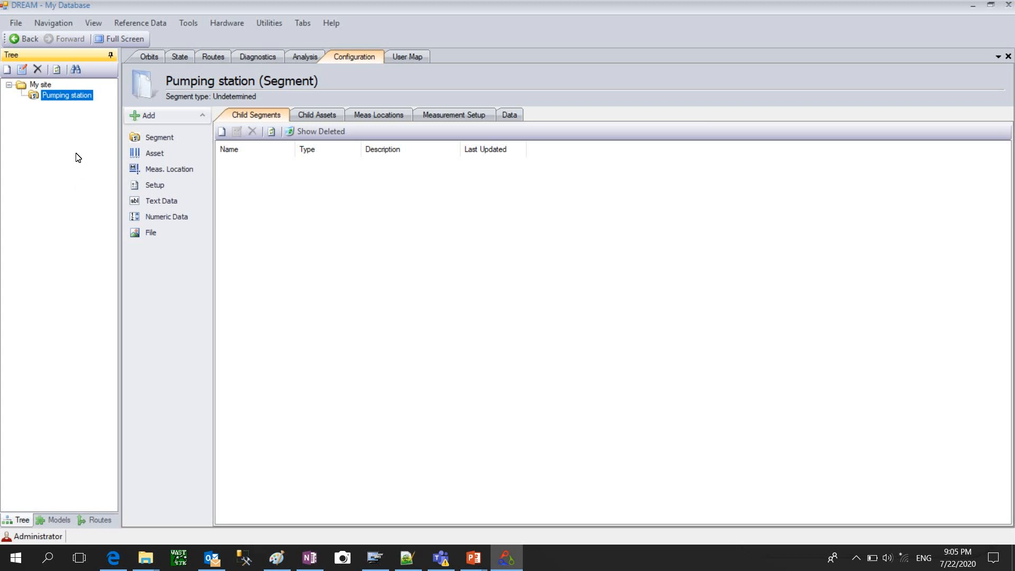
right_click(65, 101)
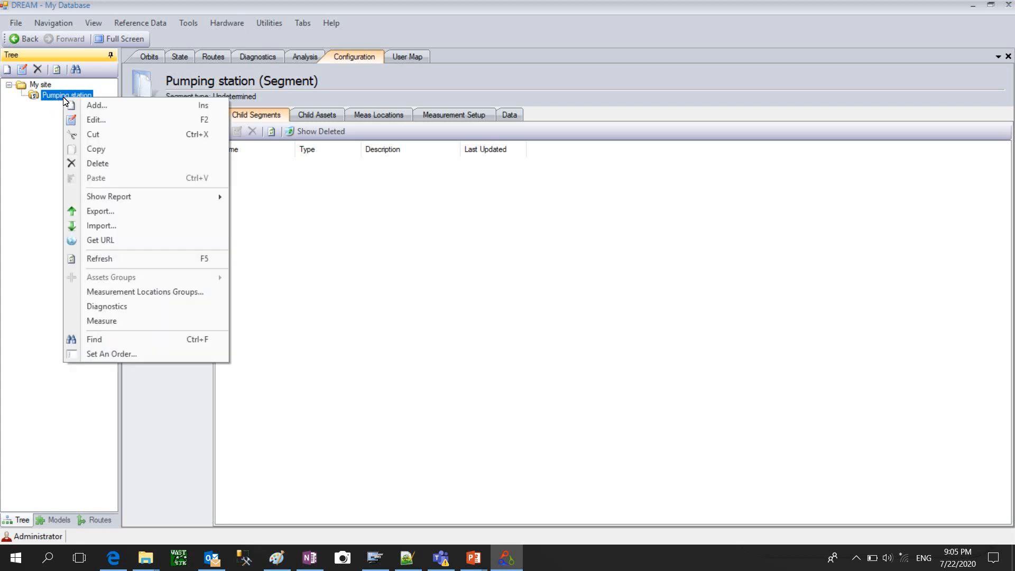
left_click(108, 106)
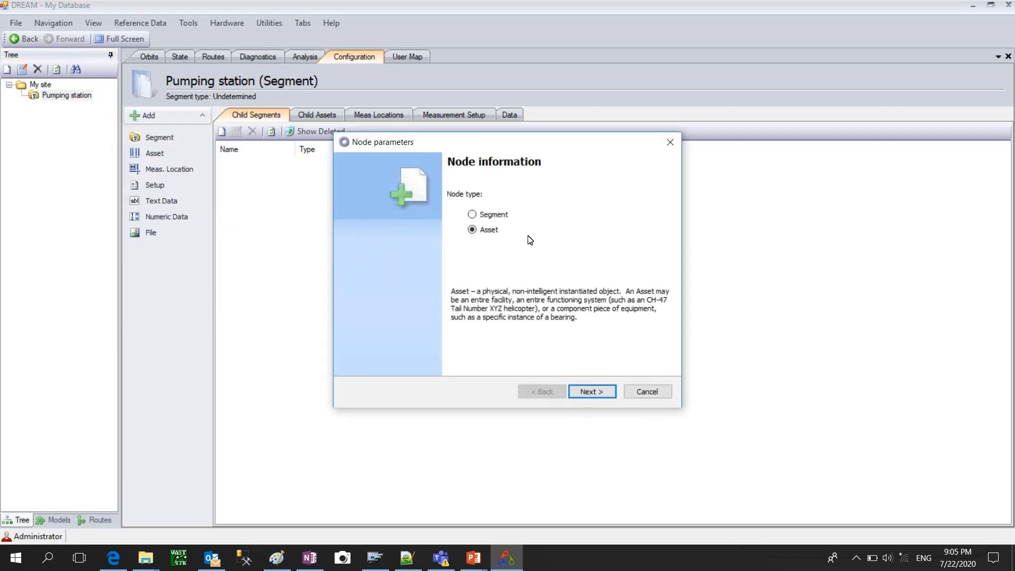
left_click(472, 215)
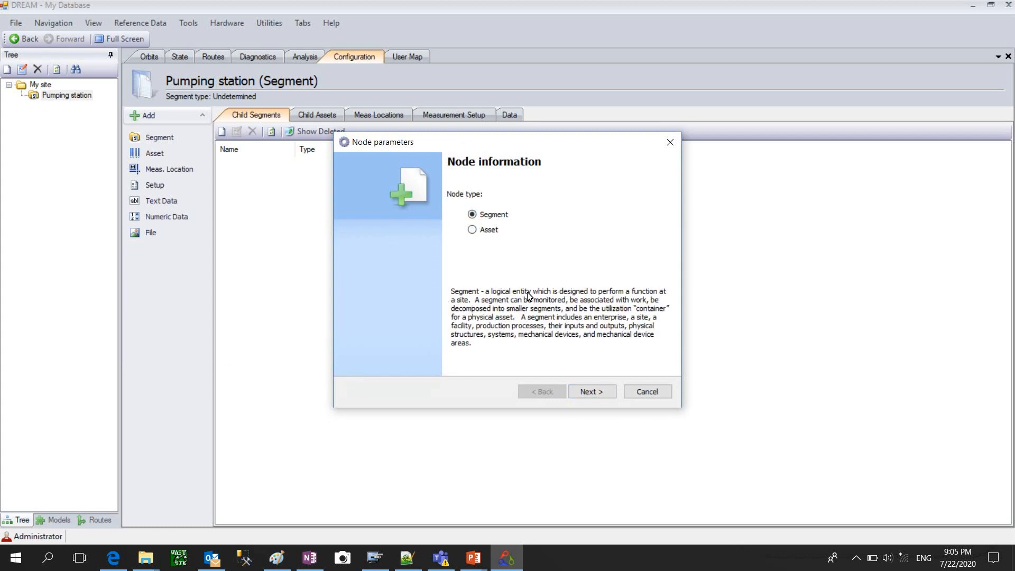
left_click(601, 394)
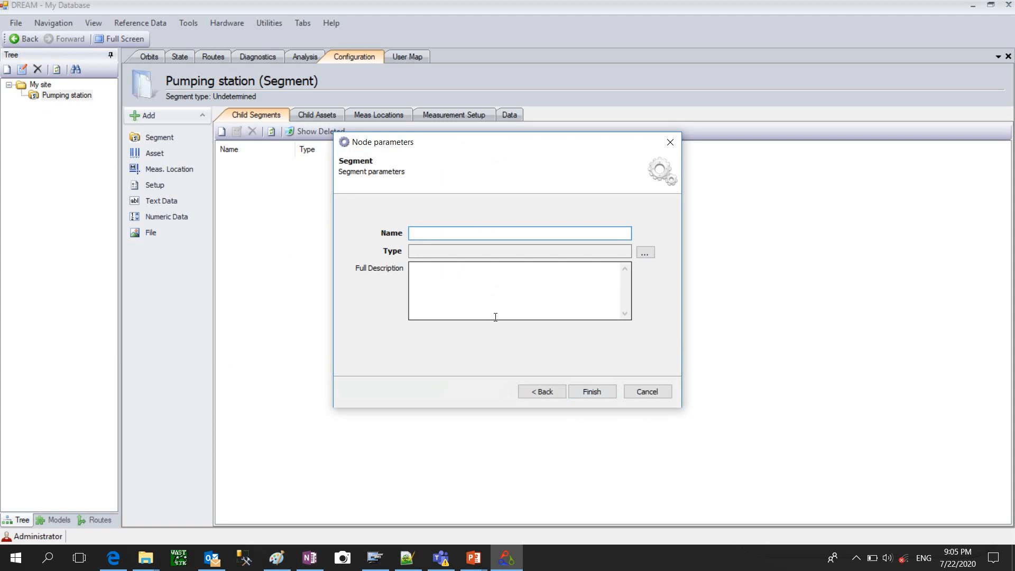
type("LP pump")
Set the LP pump segment's type to Service Segment and finish creating it.
left_click(645, 252)
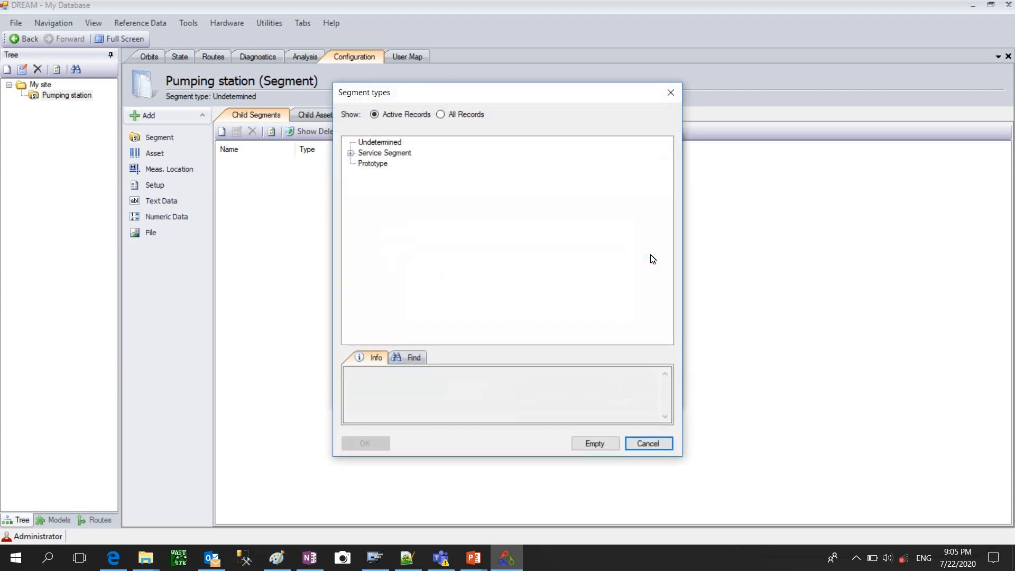
left_click(387, 154)
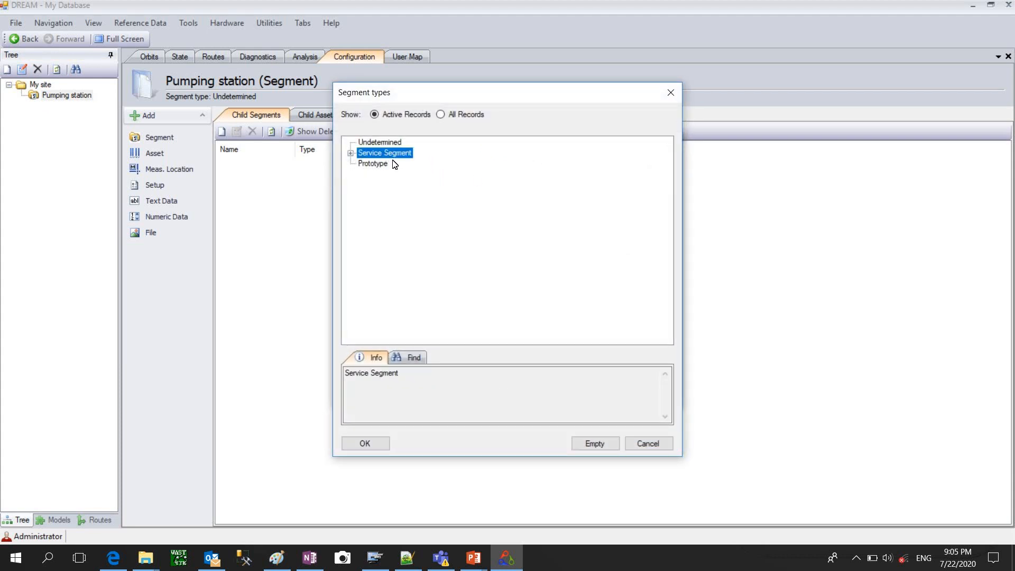
left_click(367, 444)
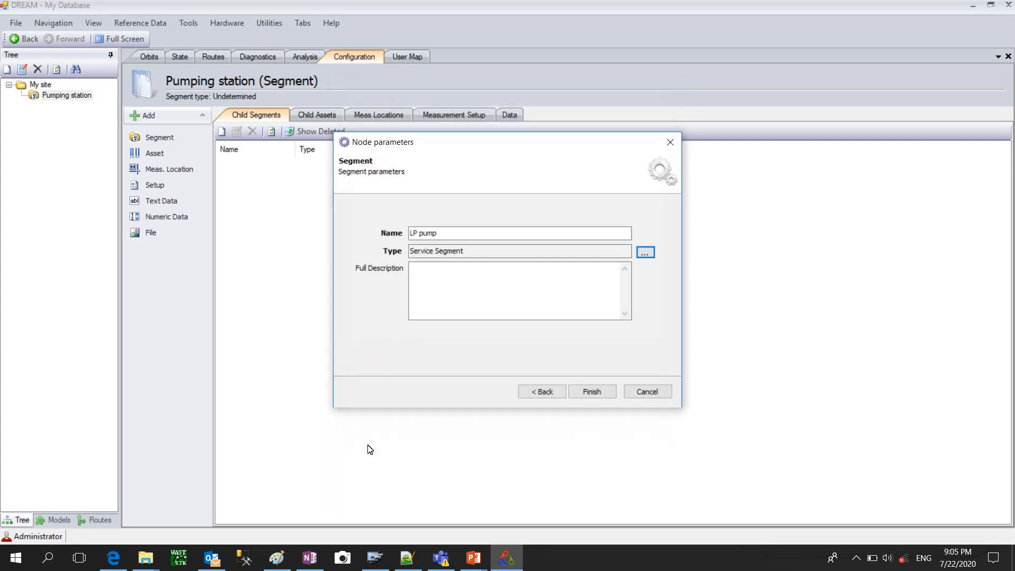
left_click(593, 391)
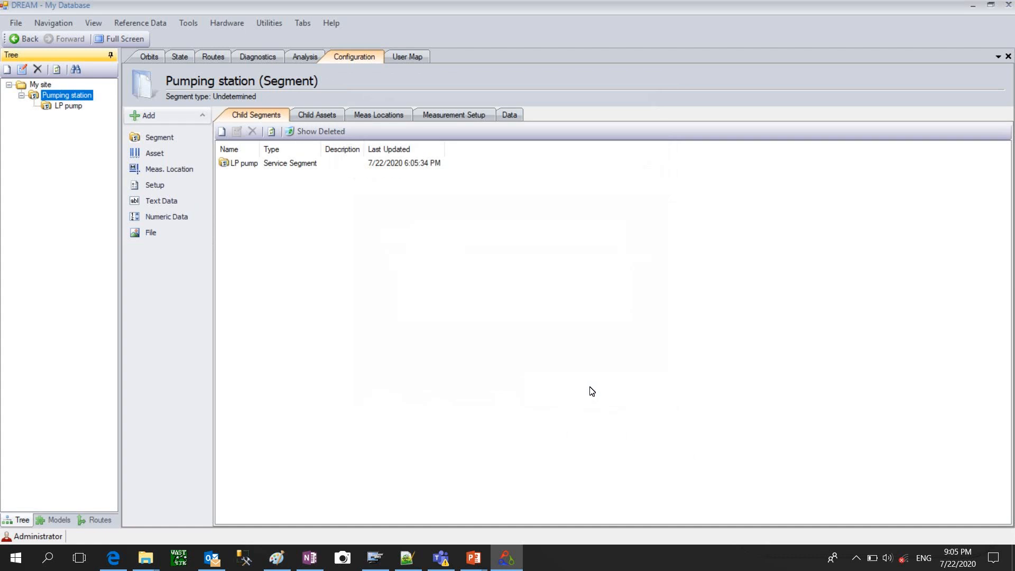
Start a new node of type Asset under the LP pump segment and name it LP pump #1.
left_click(77, 107)
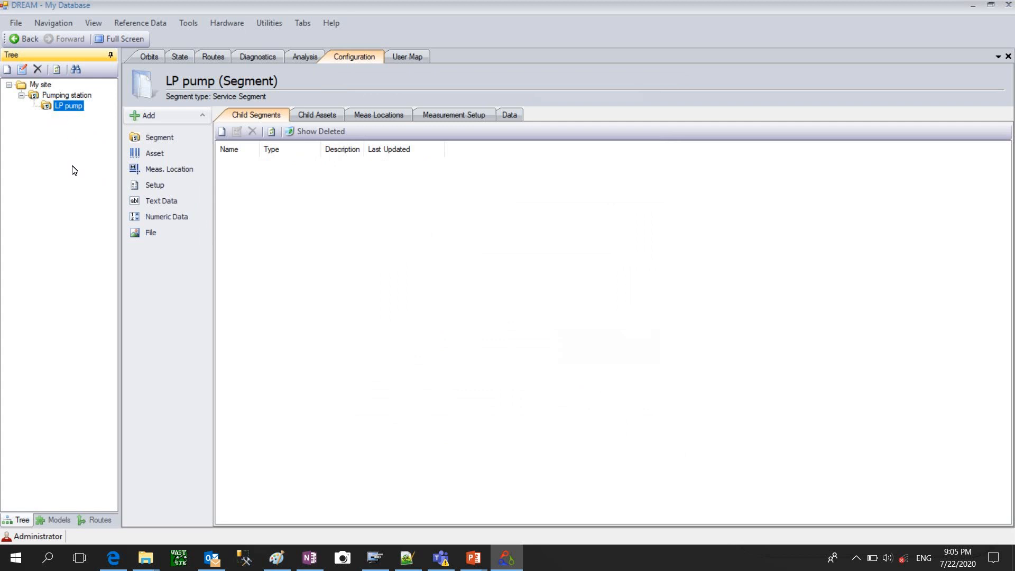
right_click(72, 109)
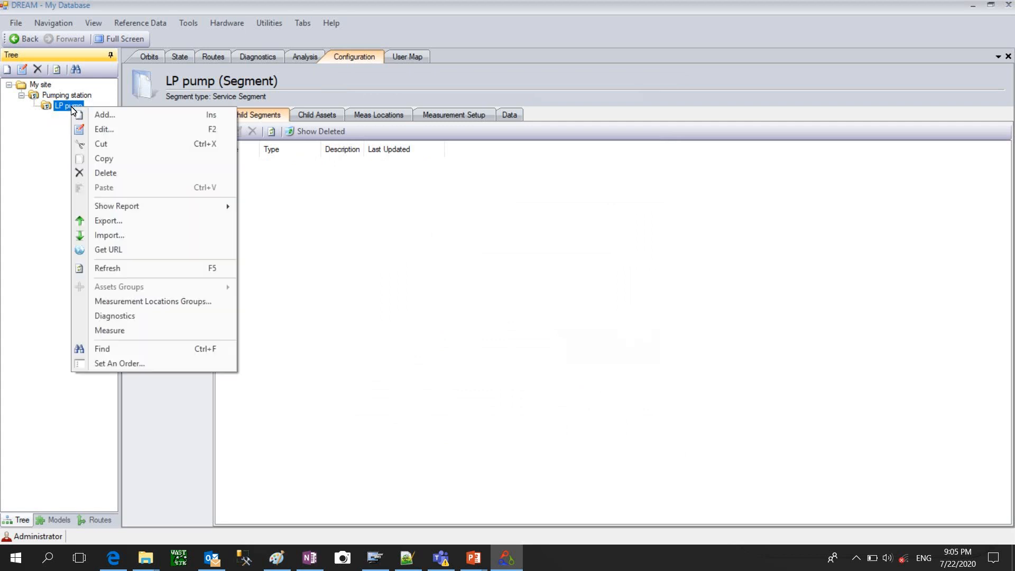
left_click(95, 114)
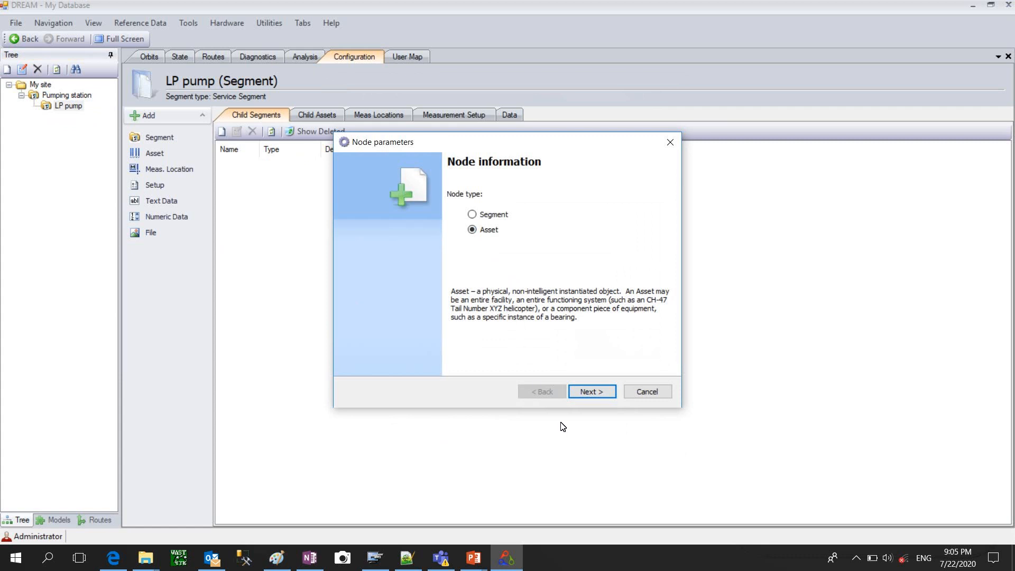
left_click(595, 396)
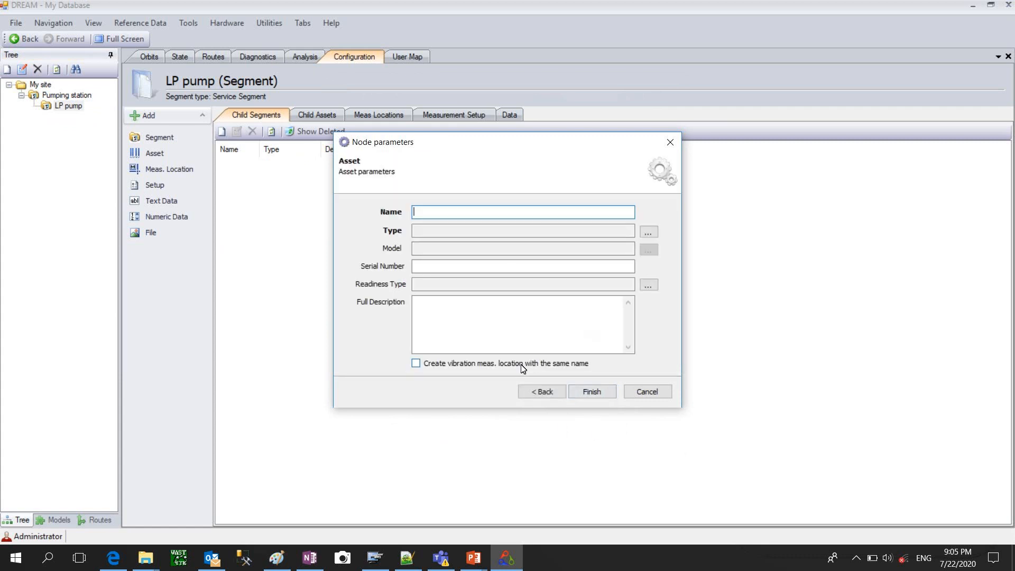
type("L")
type("P pump #1")
Set the LP pump #1 asset's type to Undetermined and finish creating it.
left_click(647, 232)
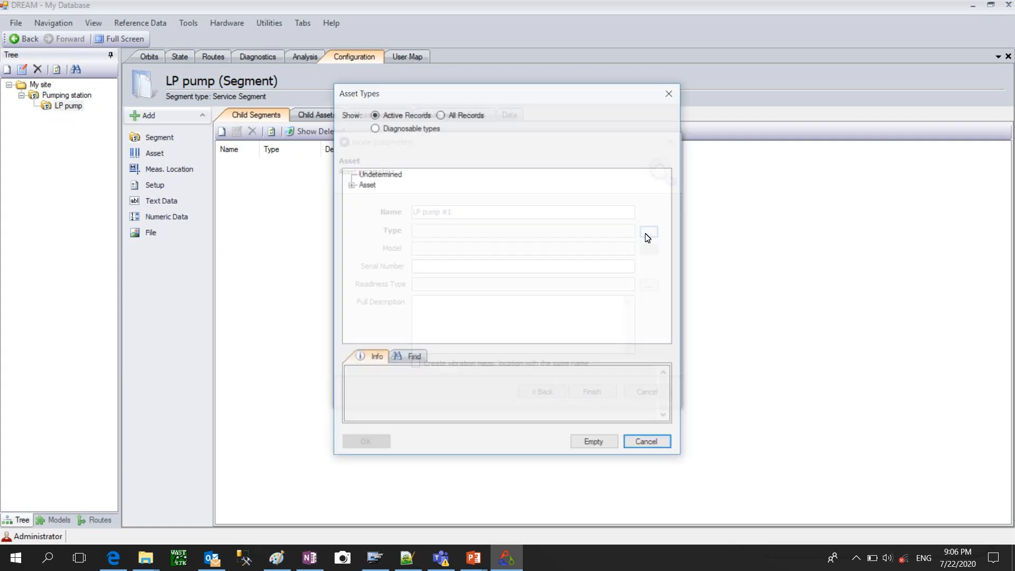
left_click(376, 175)
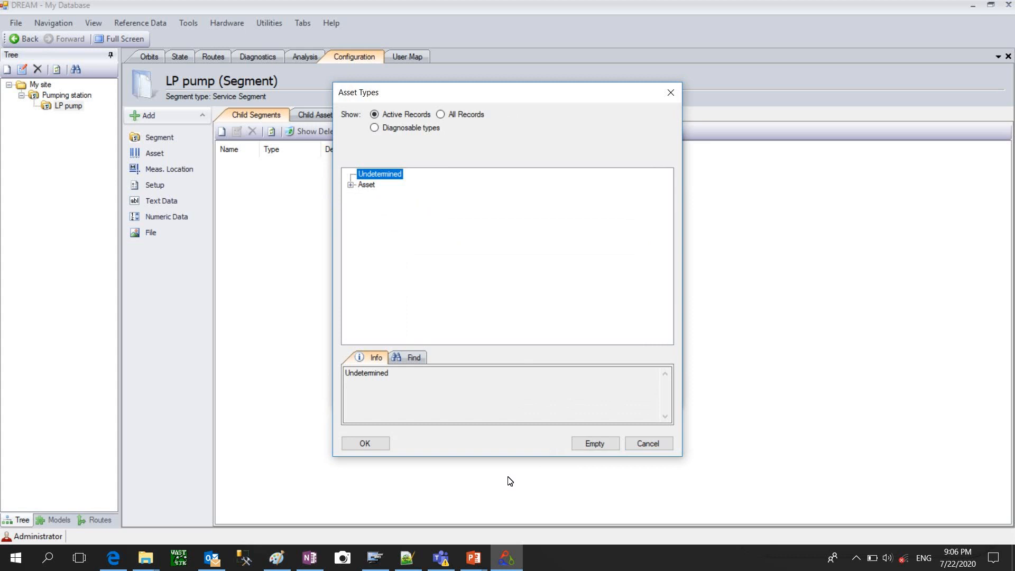
left_click(364, 444)
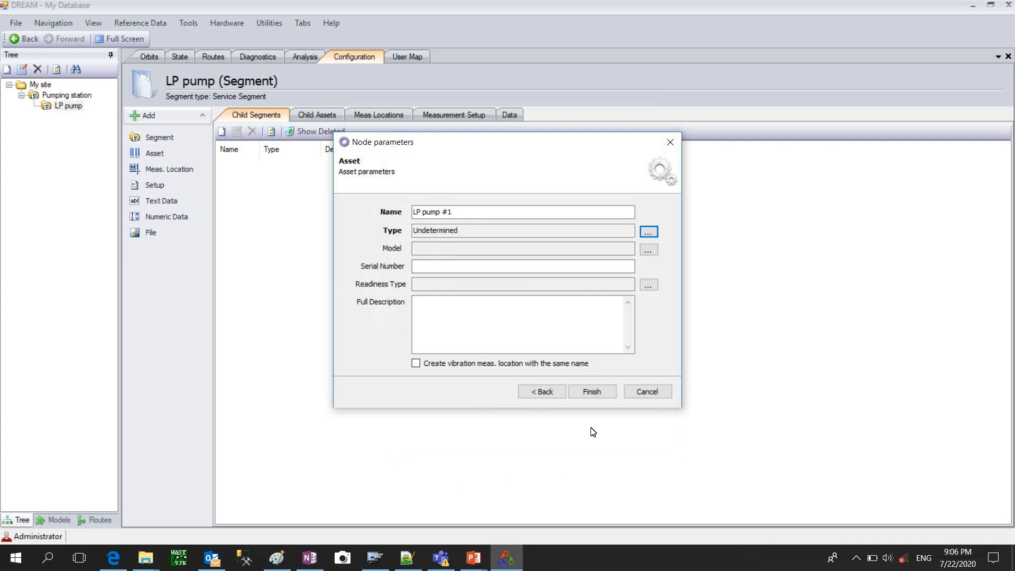
left_click(592, 391)
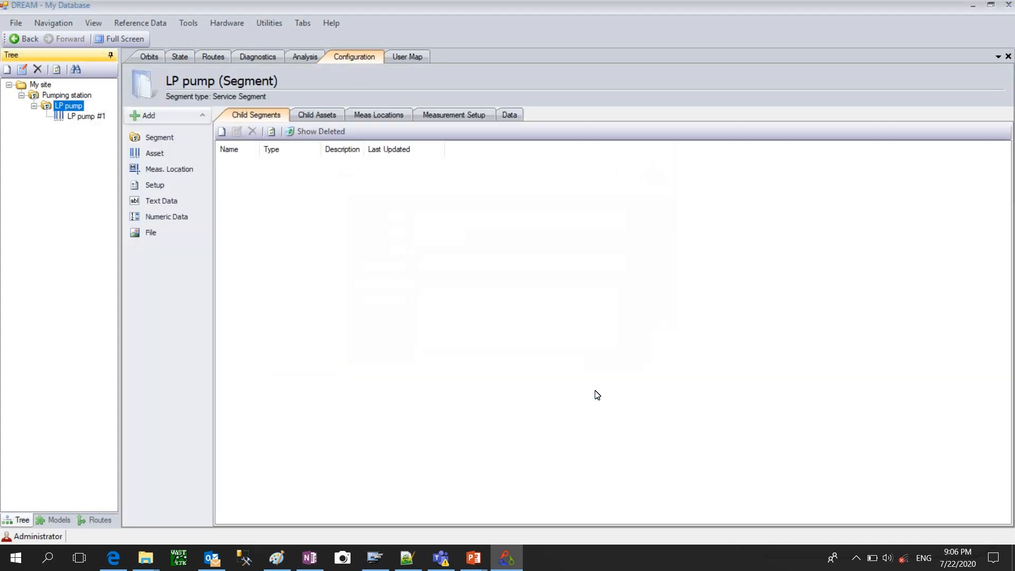
Show the User Map of the LP pump #1 asset.
left_click(86, 117)
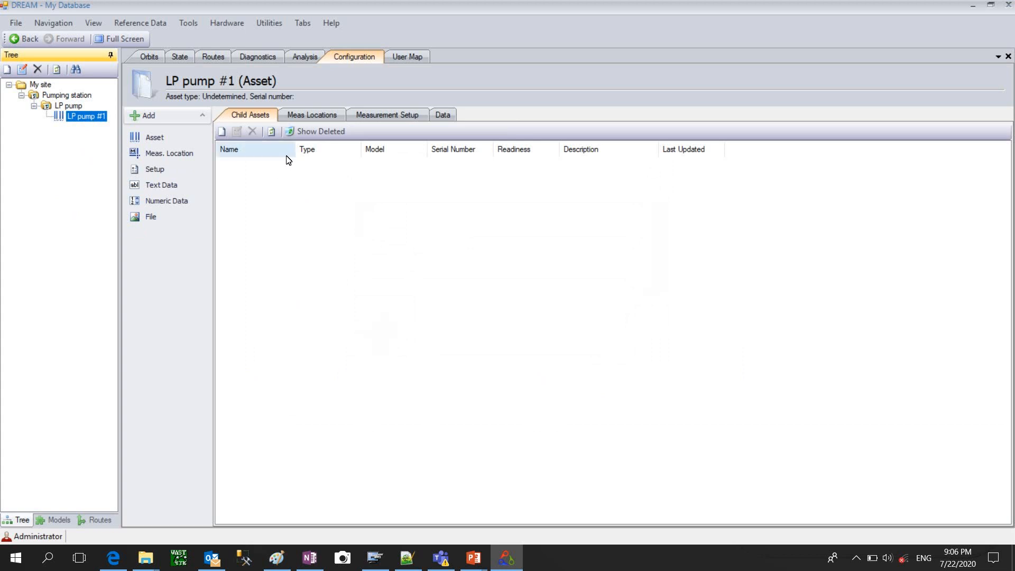
left_click(413, 62)
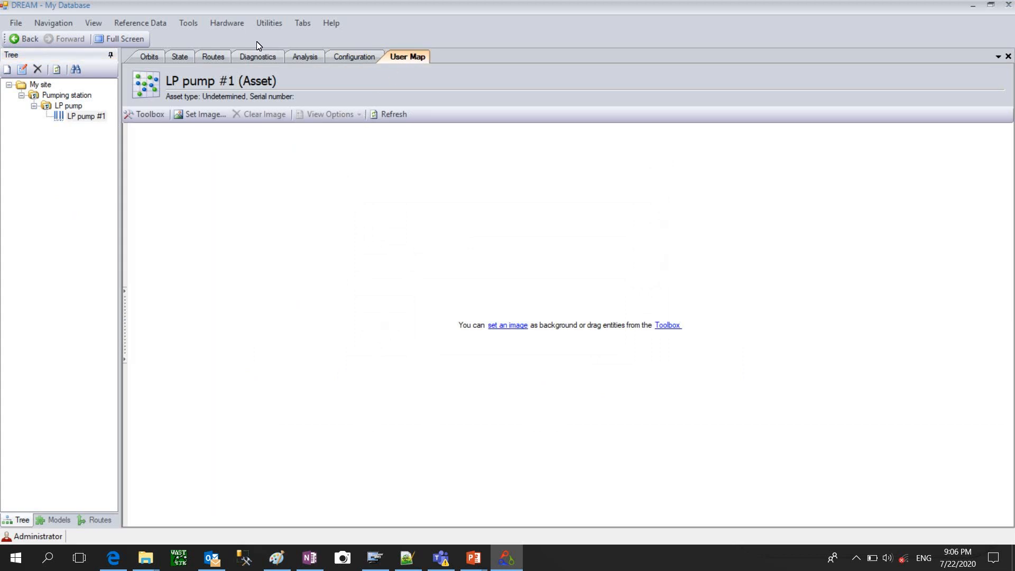
left_click(93, 23)
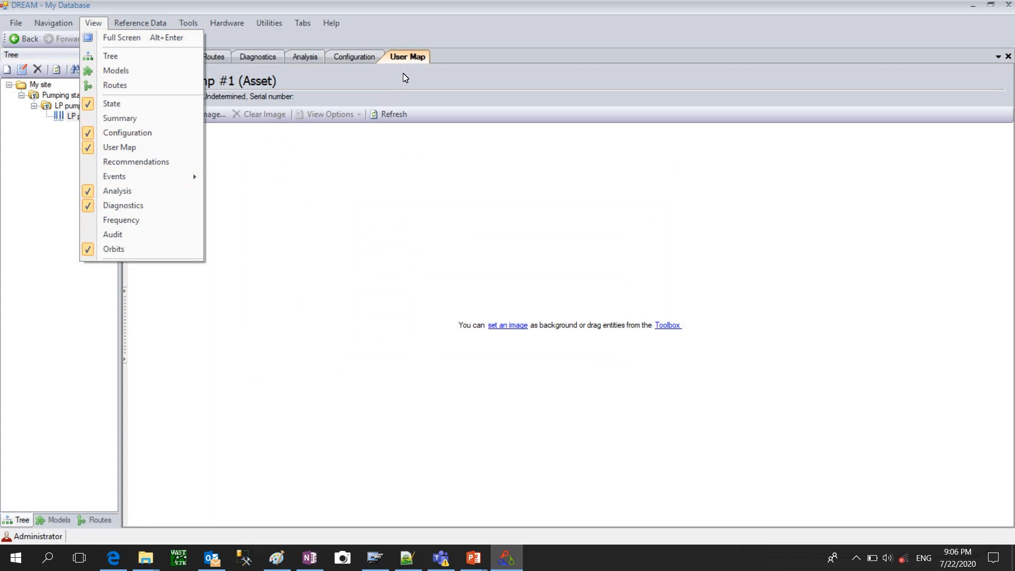
left_click(403, 60)
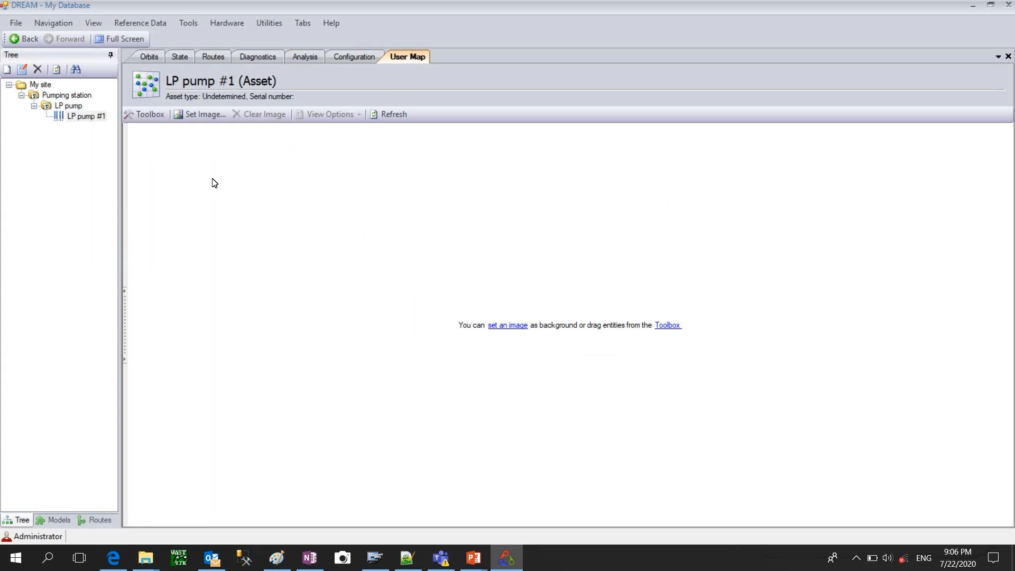
Start a new image file entry for the map background and assign pump.jpg from C:\dream files to it.
left_click(202, 120)
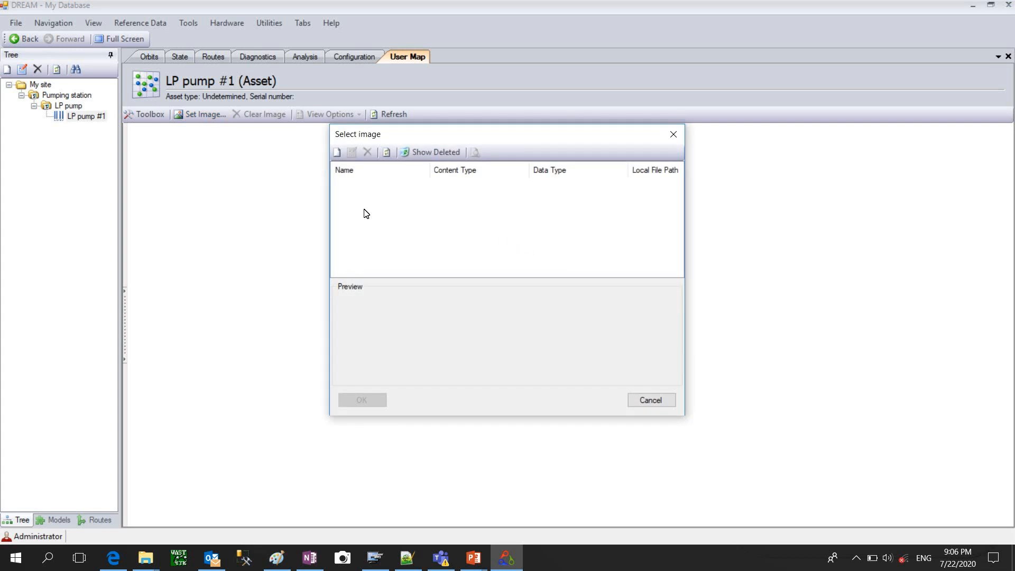
left_click(337, 153)
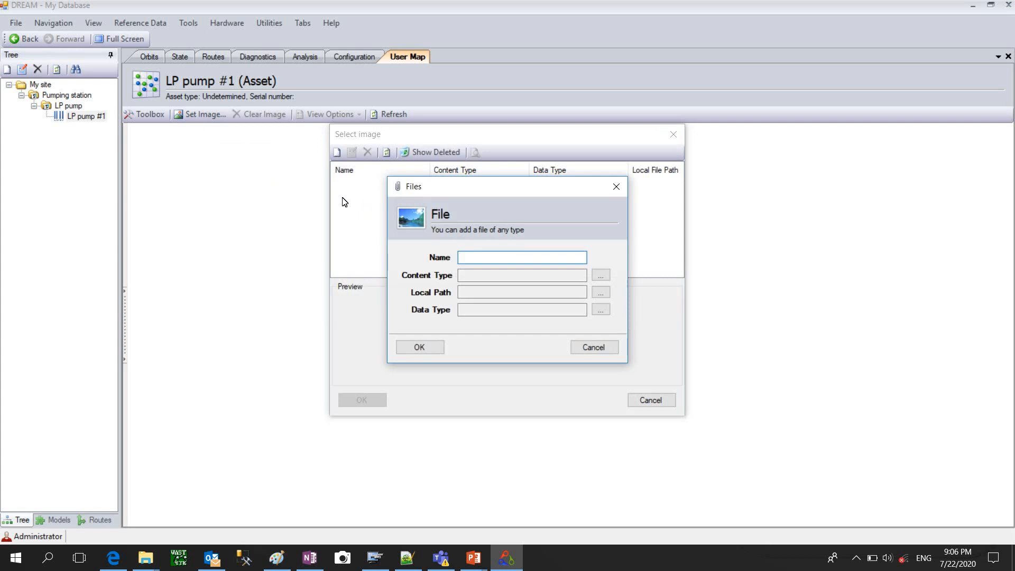
left_click(600, 293)
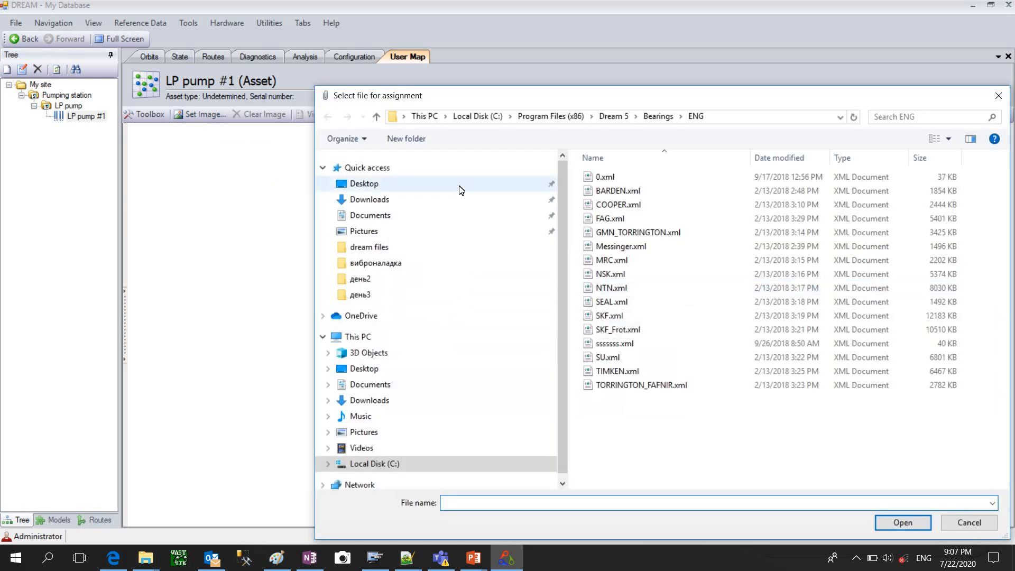
left_click(385, 464)
double_click(628, 330)
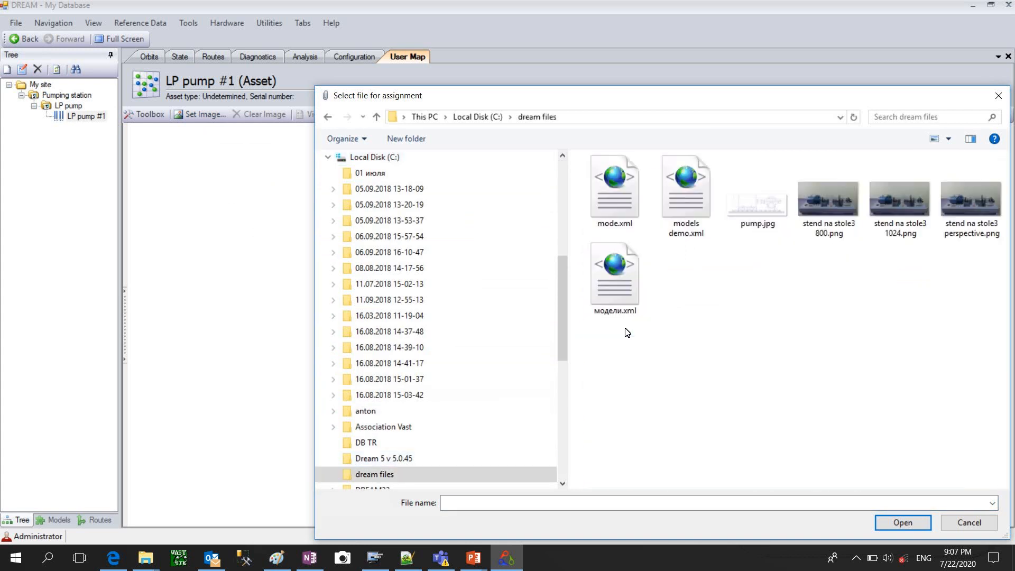
left_click(765, 215)
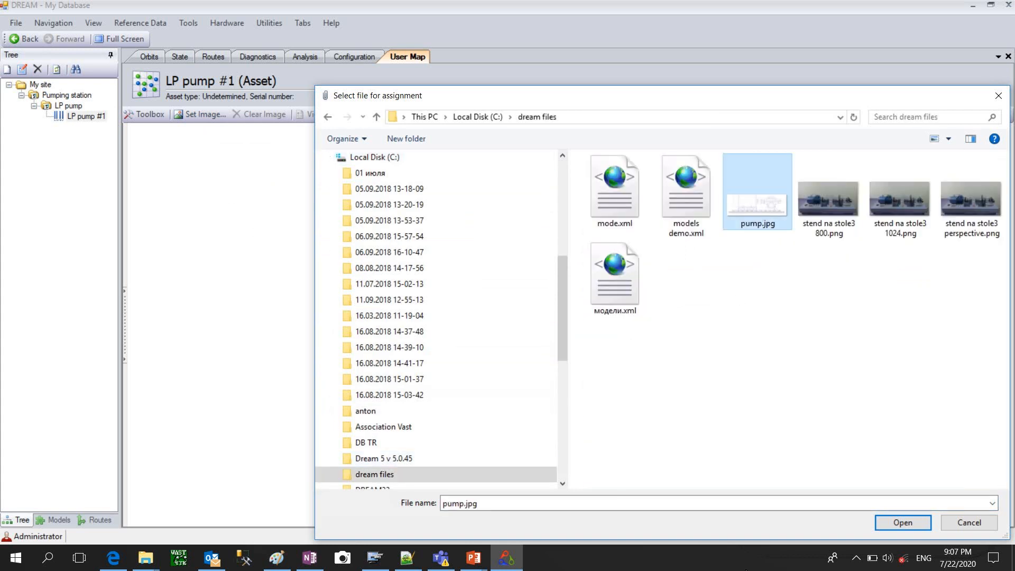
left_click(893, 525)
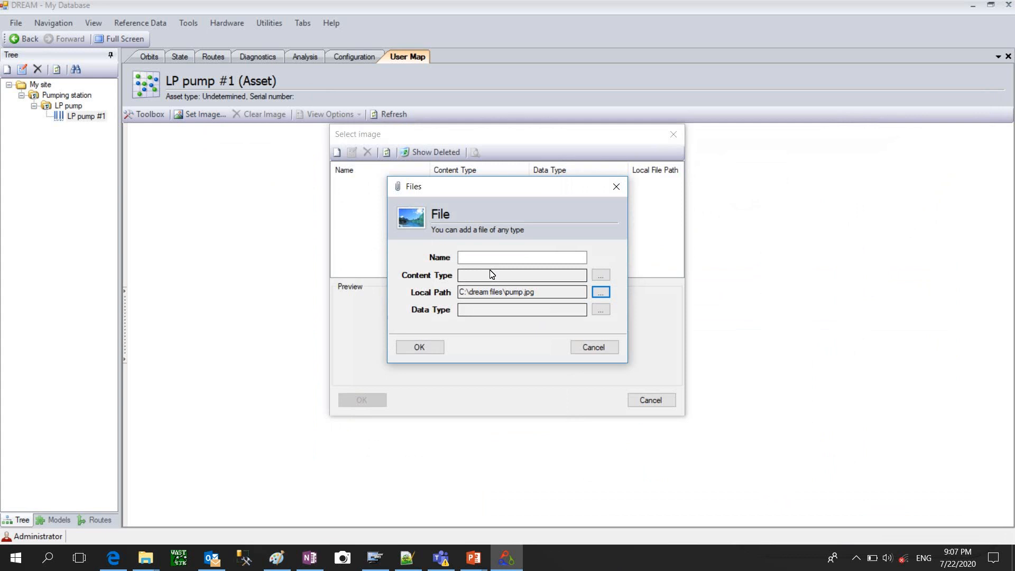
Name the image file entry LP pump and set its content type to Drawing.
left_click(472, 258)
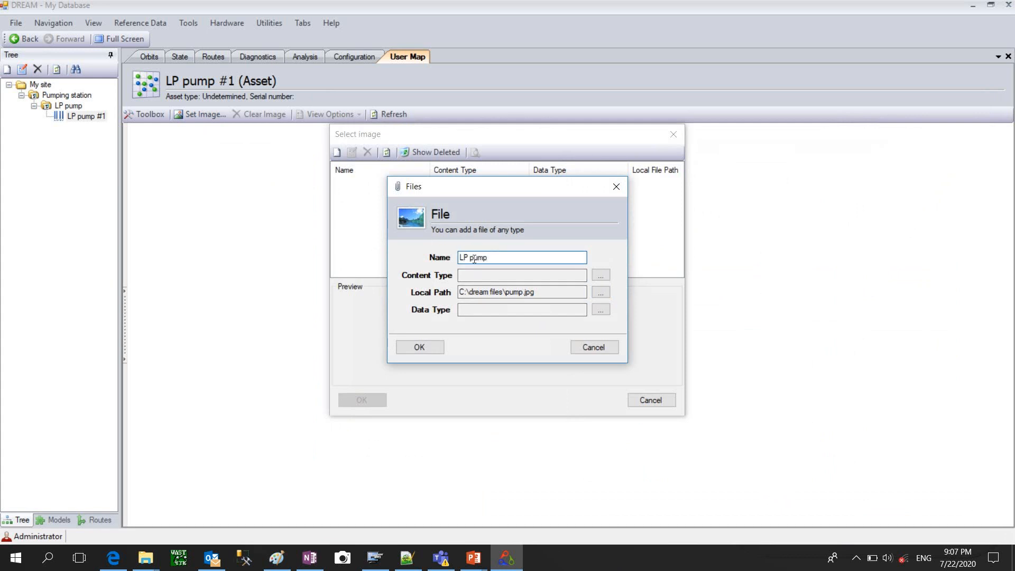
left_click(600, 274)
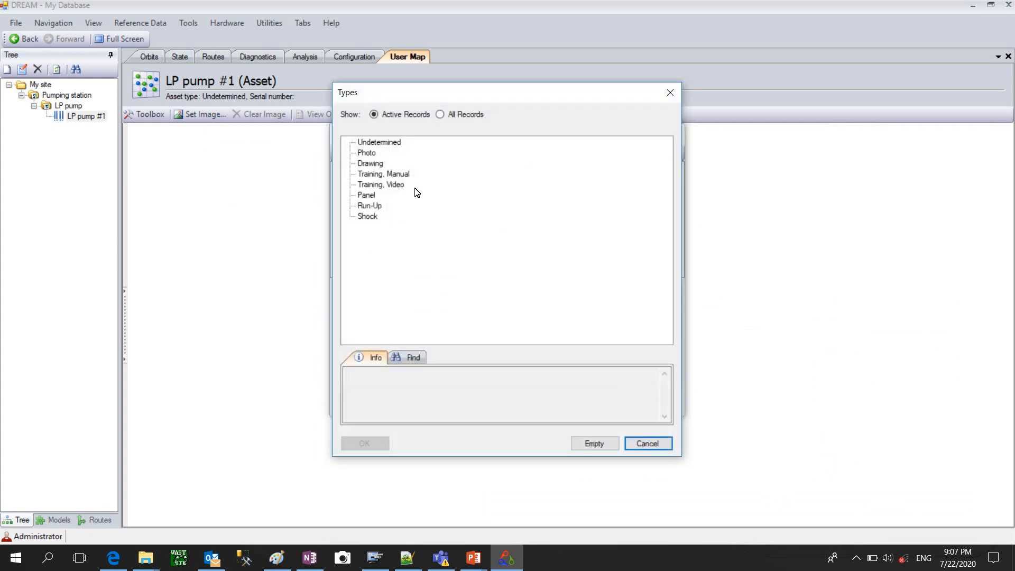
left_click(370, 163)
left_click(365, 443)
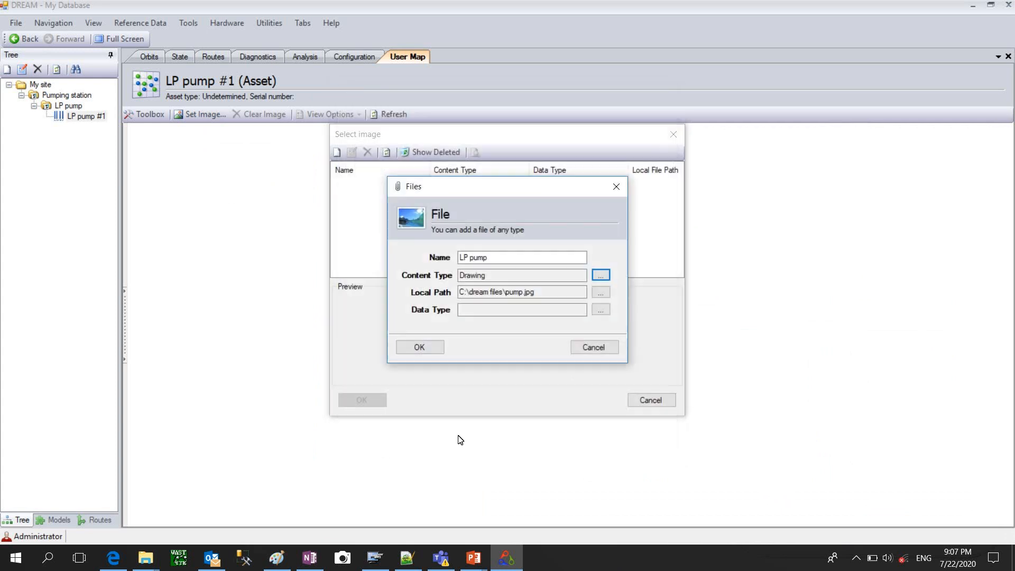
Save the file entry with data type Image, JPEG/JPG File Interchange Format and set the LP pump drawing as the map background.
left_click(601, 310)
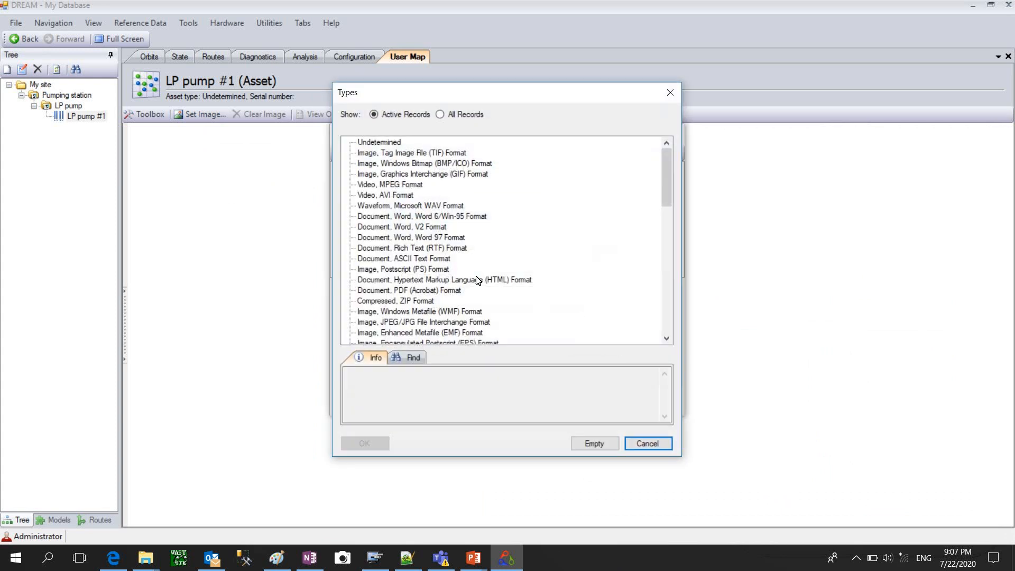
left_click(427, 323)
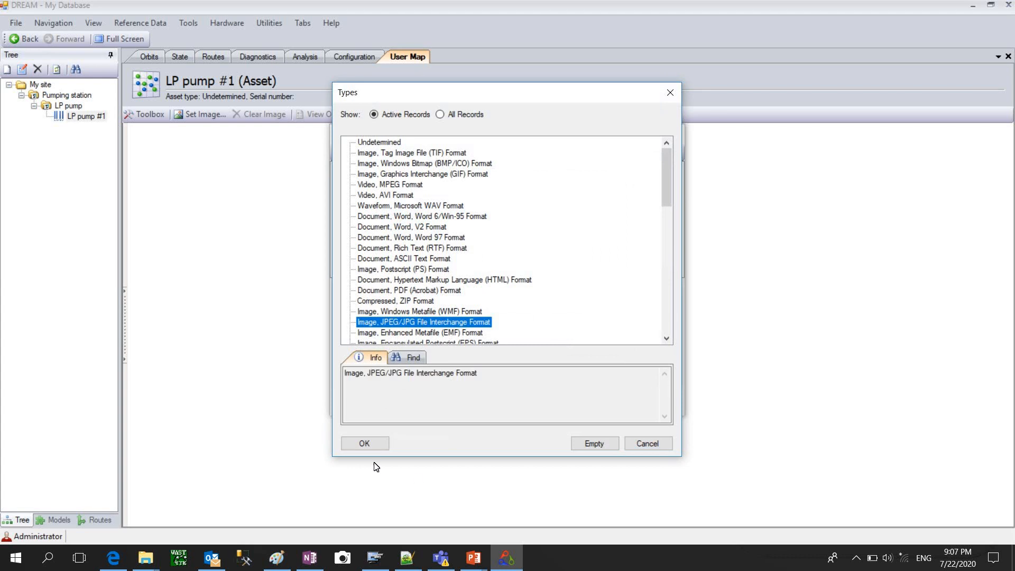
left_click(365, 443)
left_click(415, 349)
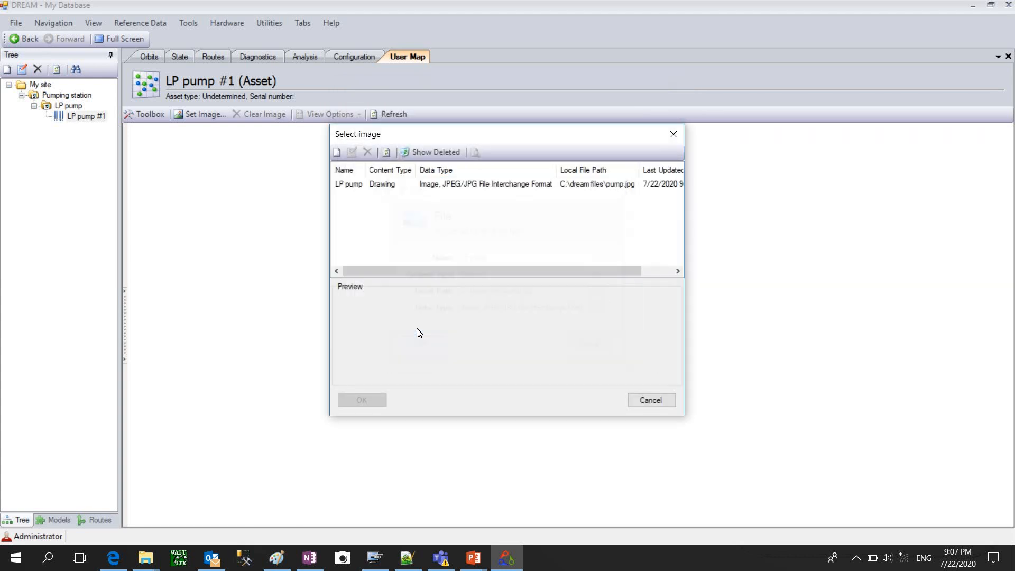
left_click(384, 187)
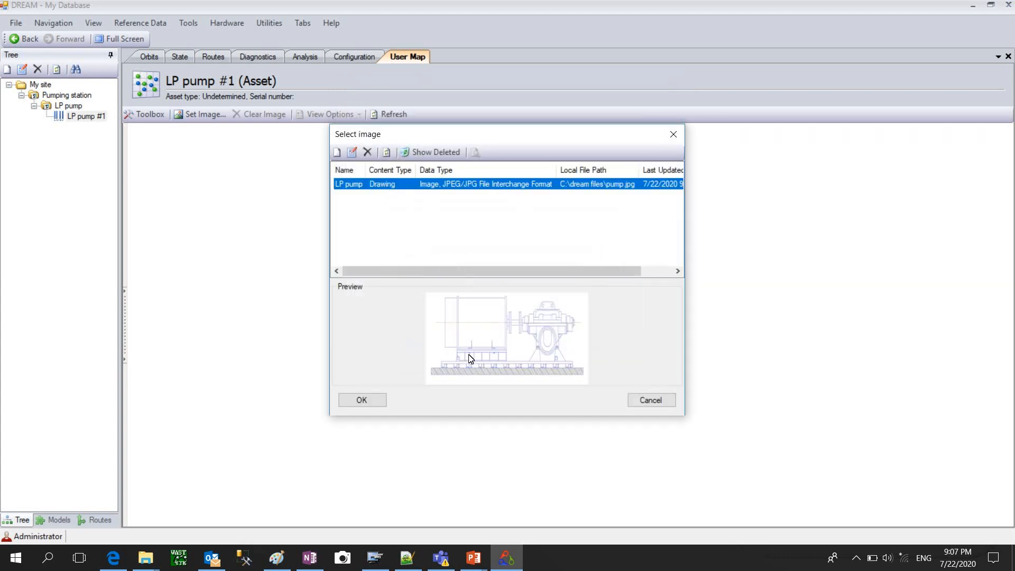
left_click(360, 401)
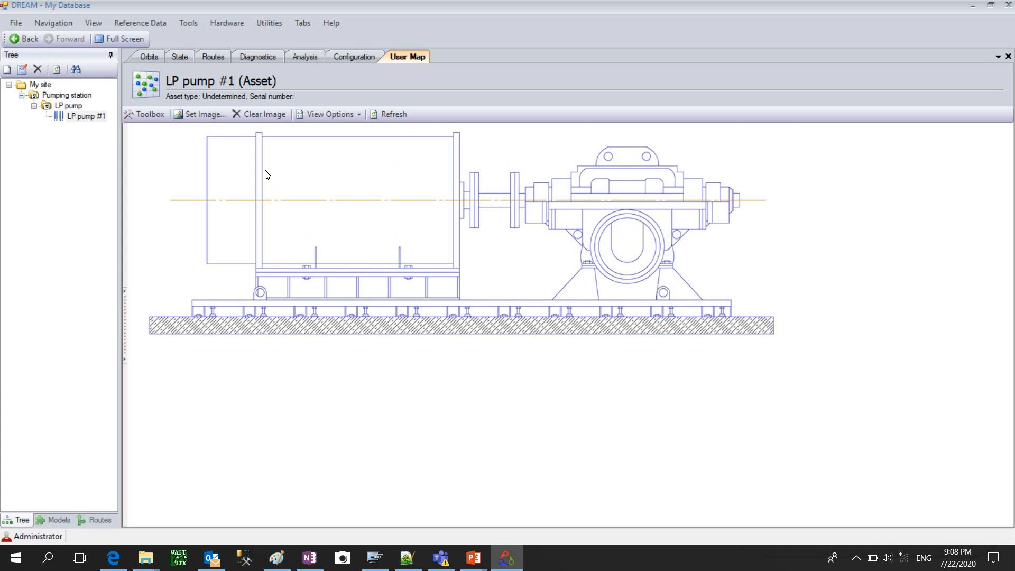
Start a new node of type Asset under LP pump #1 and name it NDE motor.
right_click(87, 121)
left_click(110, 127)
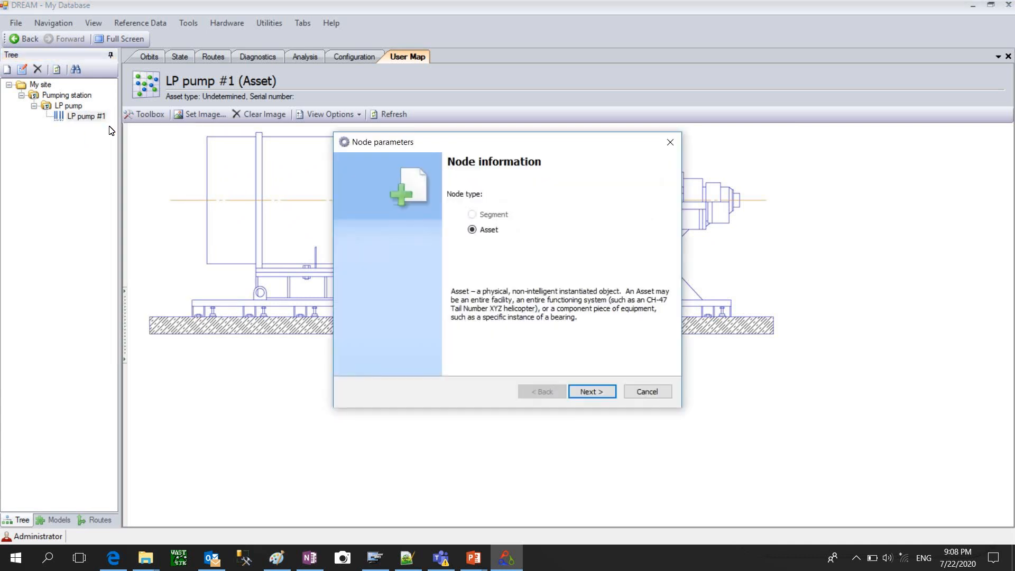
left_click(598, 396)
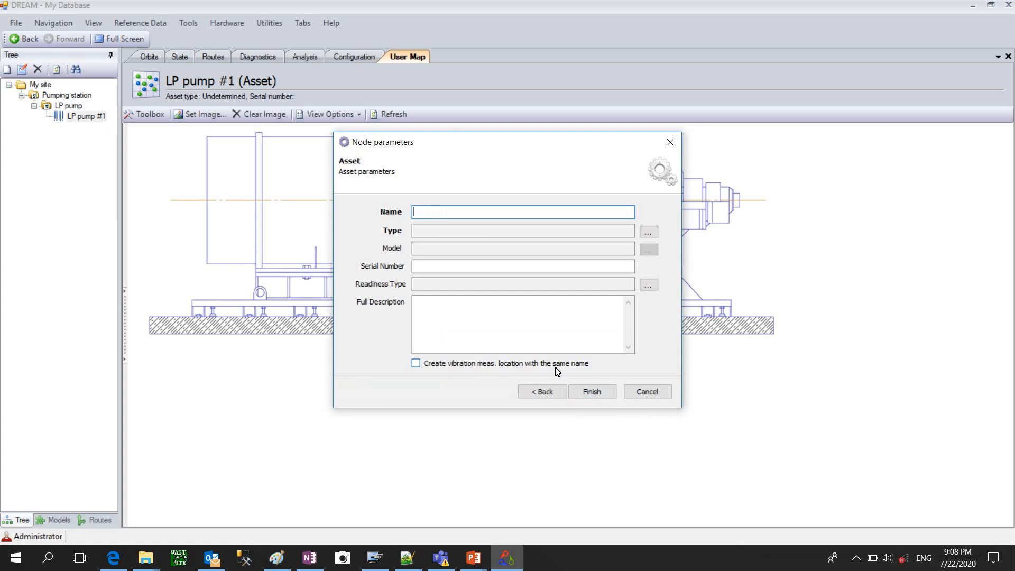
type("NDE motor")
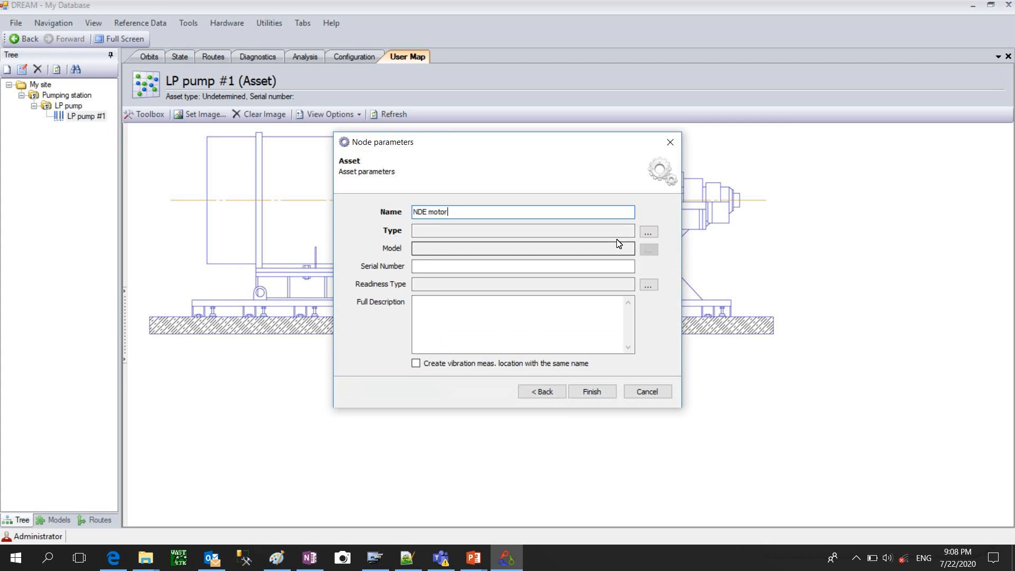
Set the NDE motor asset's type to Bearing, Rolling from the diagnosable types.
left_click(648, 232)
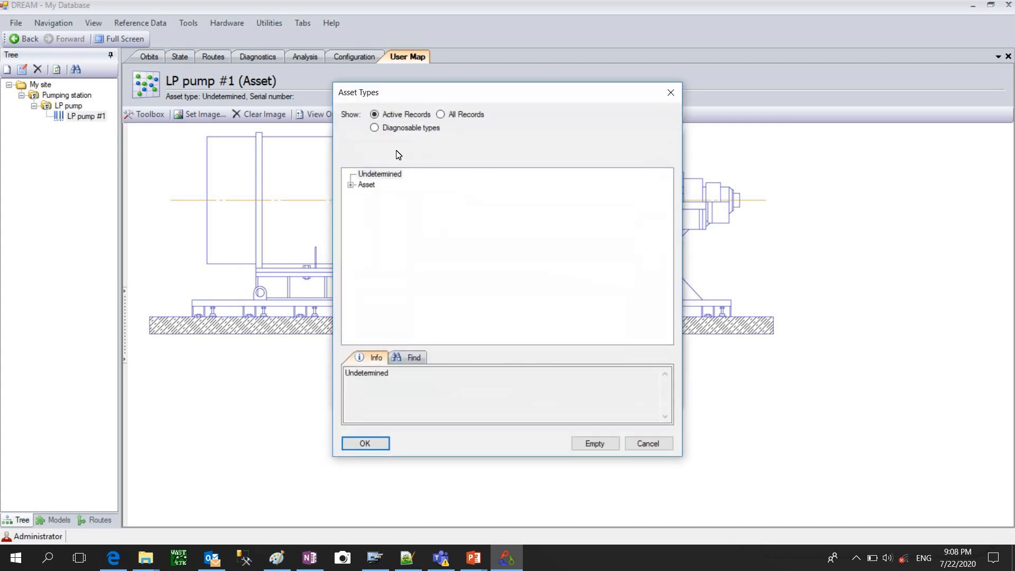
left_click(375, 128)
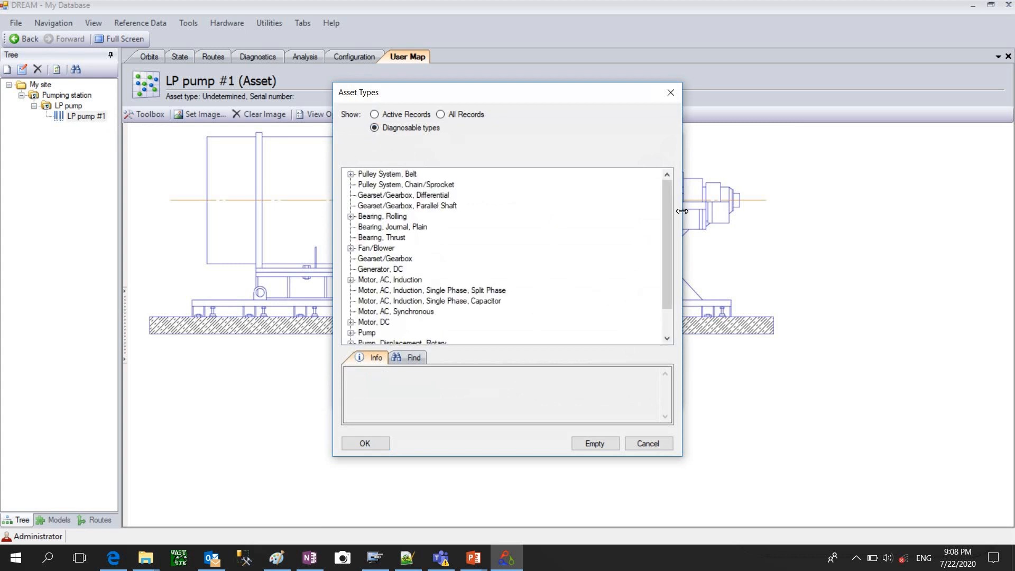
left_click_drag(668, 203, 656, 255)
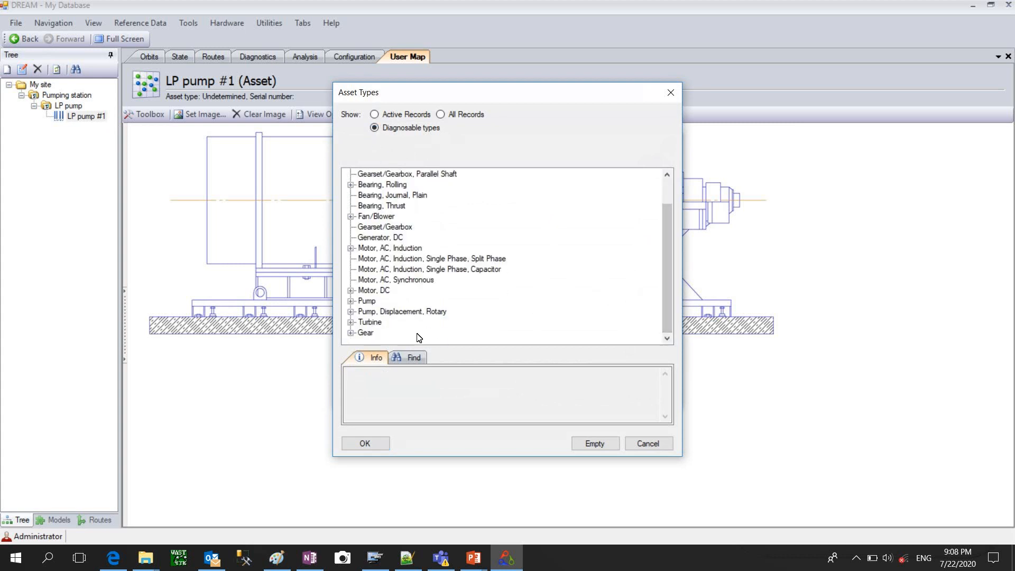
left_click_drag(666, 302, 677, 281)
left_click(372, 218)
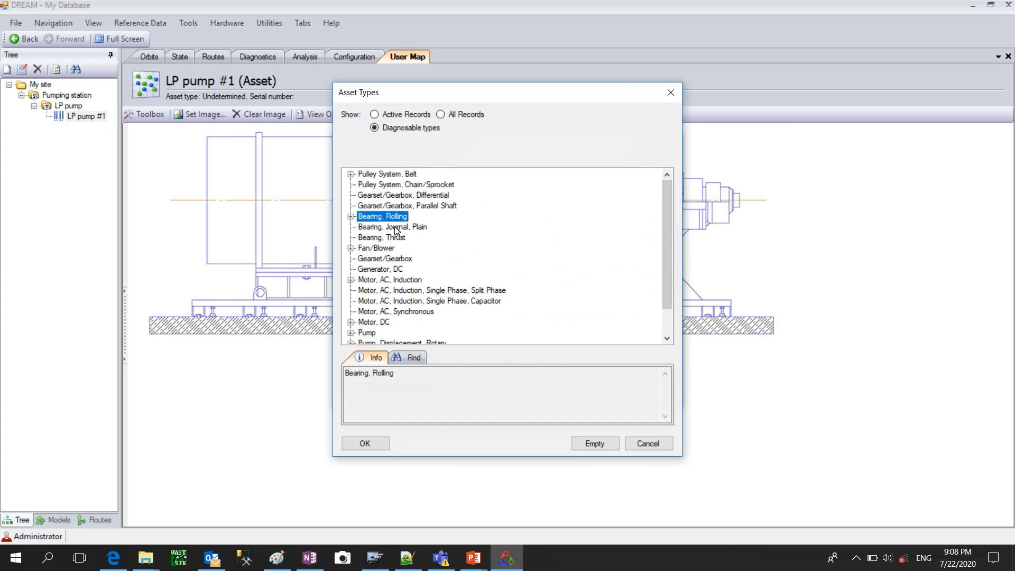
left_click(366, 444)
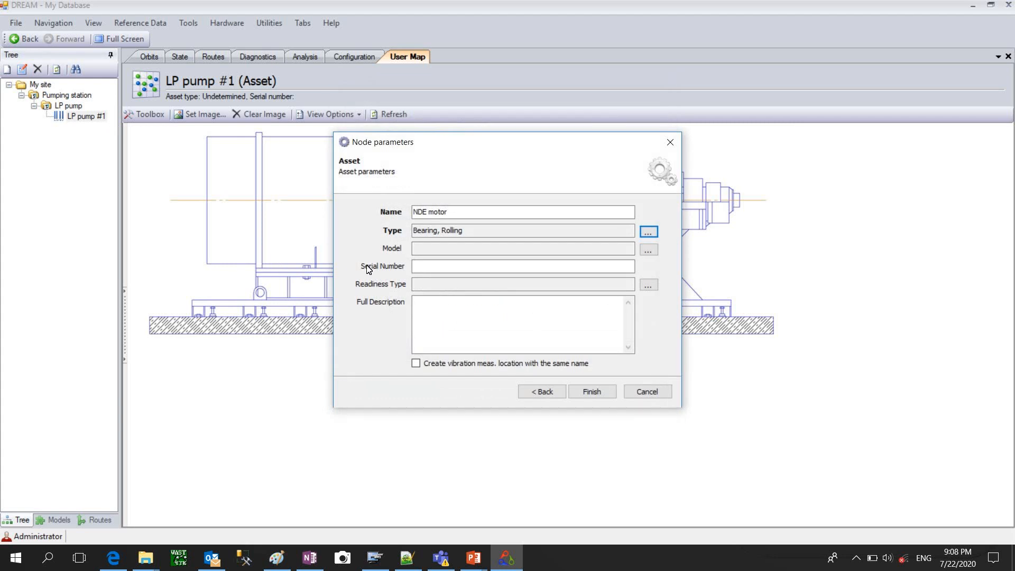
Load SKF.xml from Program Files (x86)\Dream 5\Bearings\ENG as the import source for the NDE motor's bearing models.
left_click(648, 250)
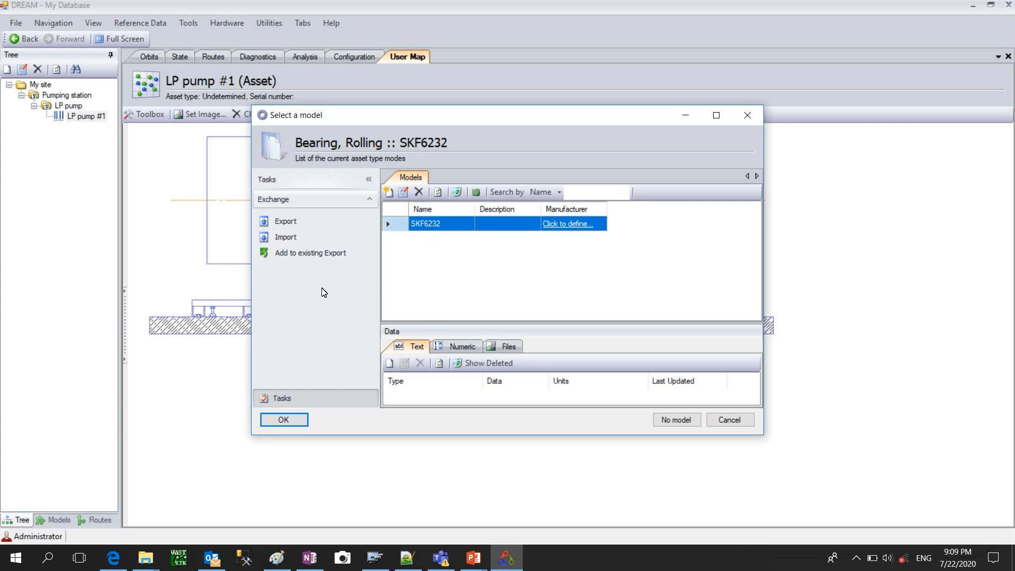
left_click(283, 240)
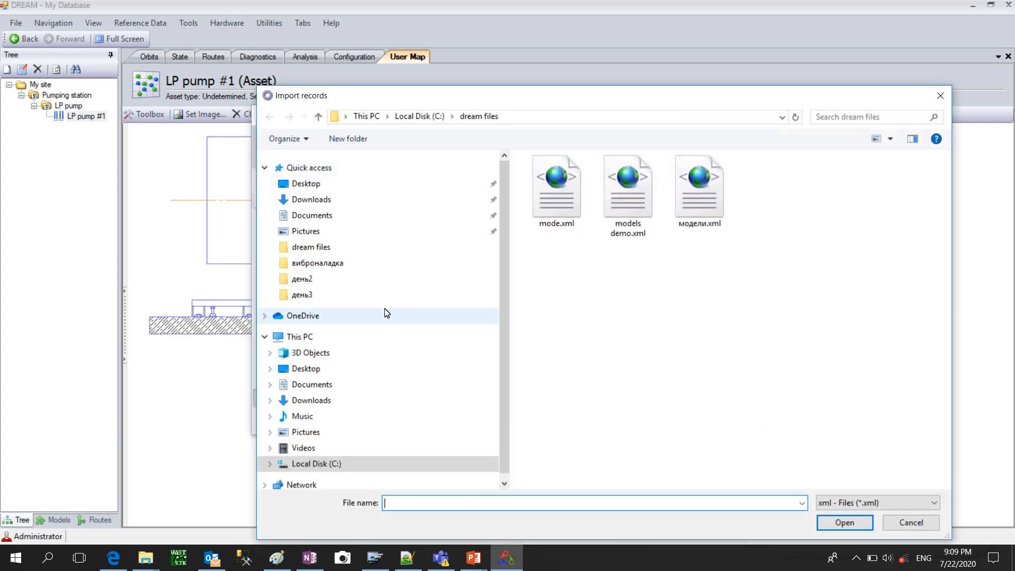
scroll(438, 328, "down", 1)
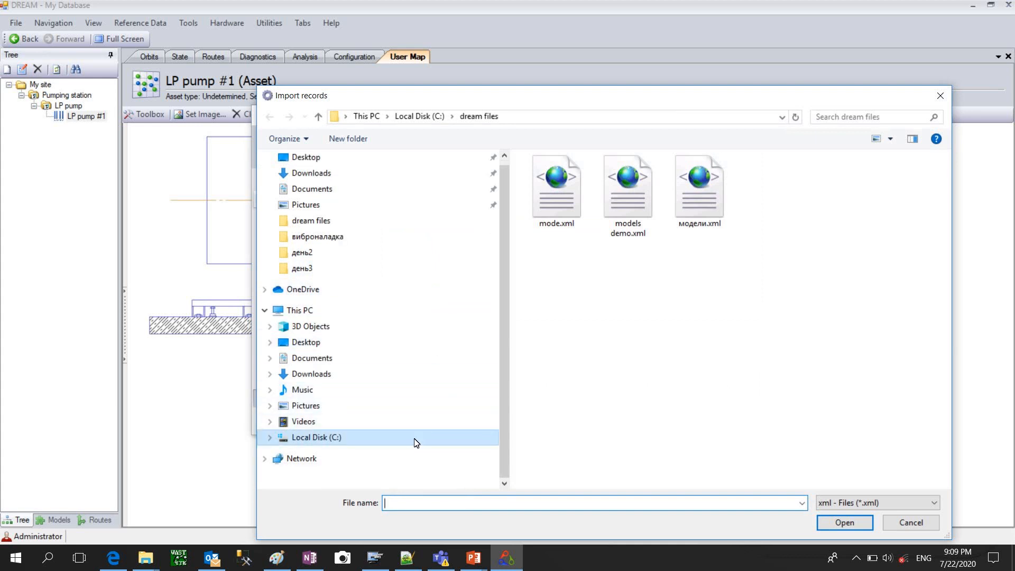
left_click(318, 438)
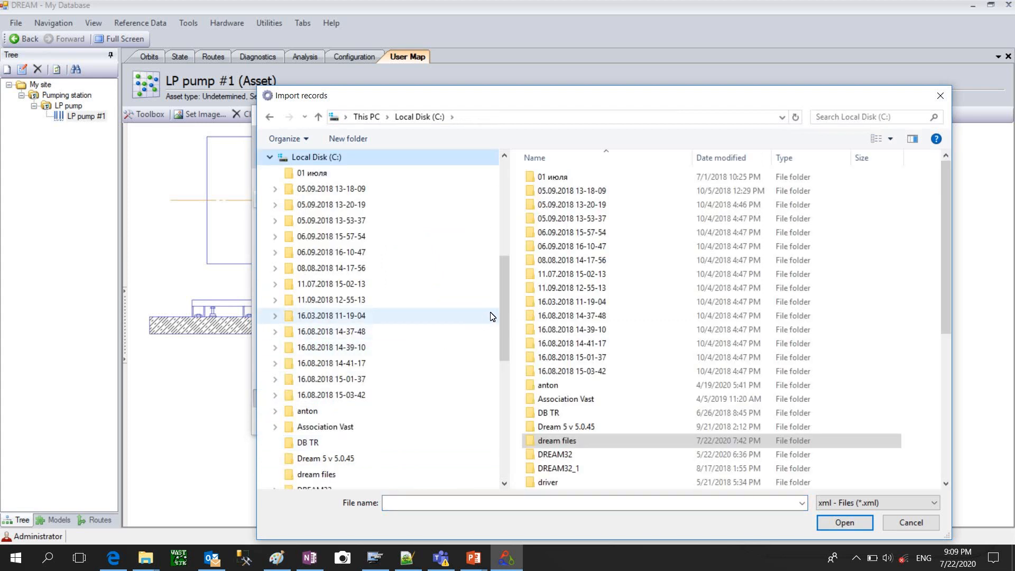
left_click_drag(506, 299, 511, 403)
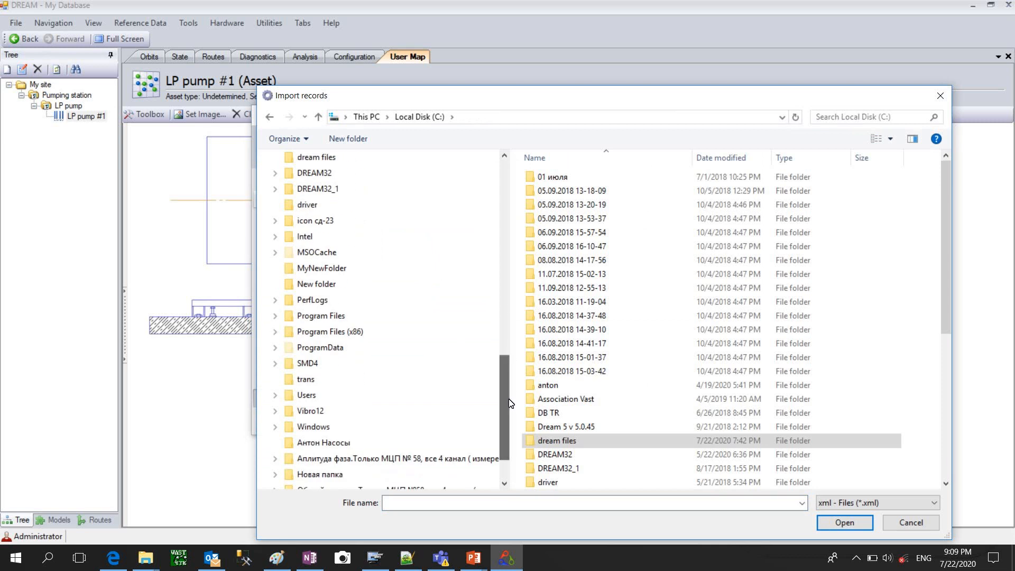
left_click(370, 331)
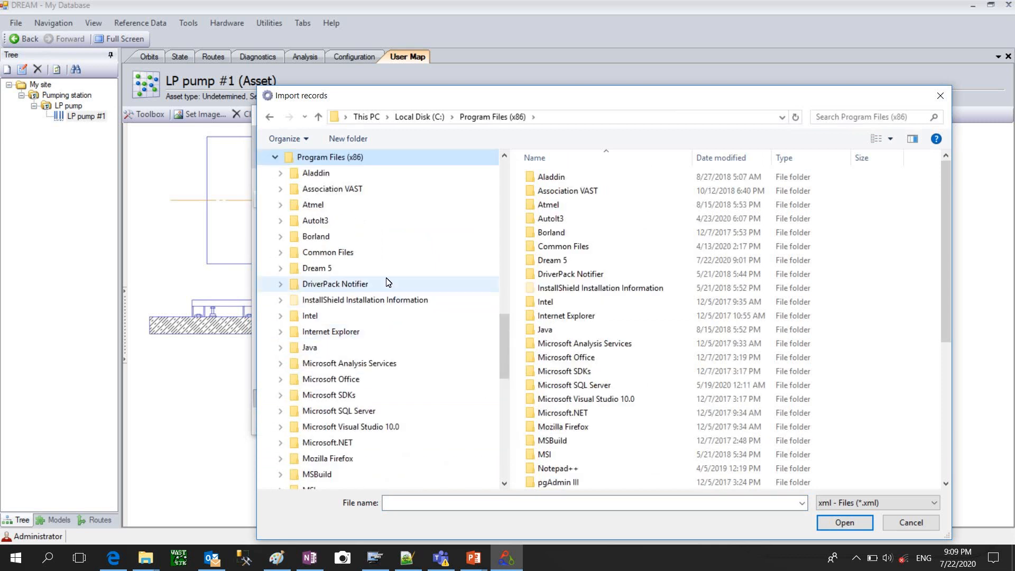
left_click(322, 270)
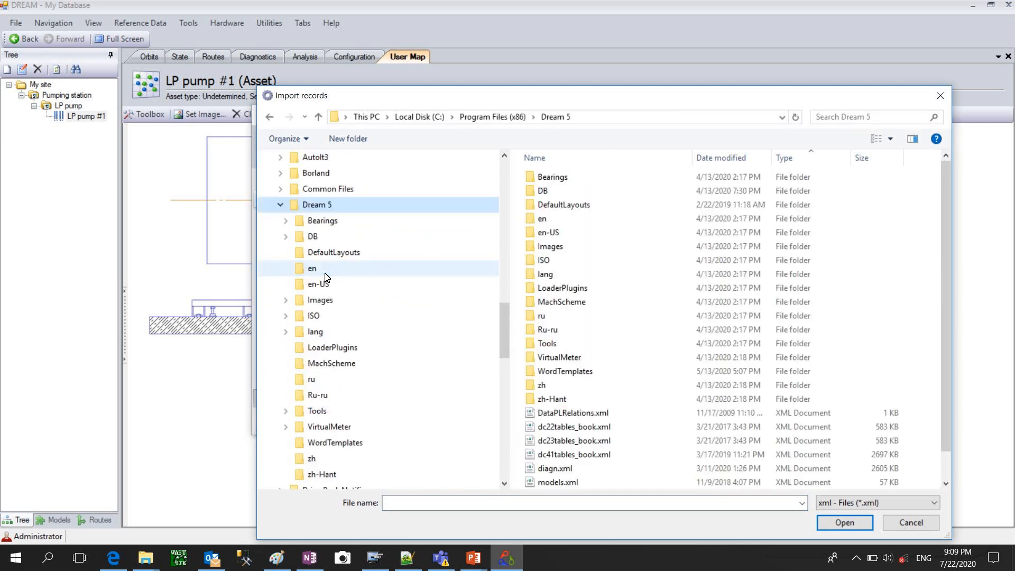
double_click(553, 179)
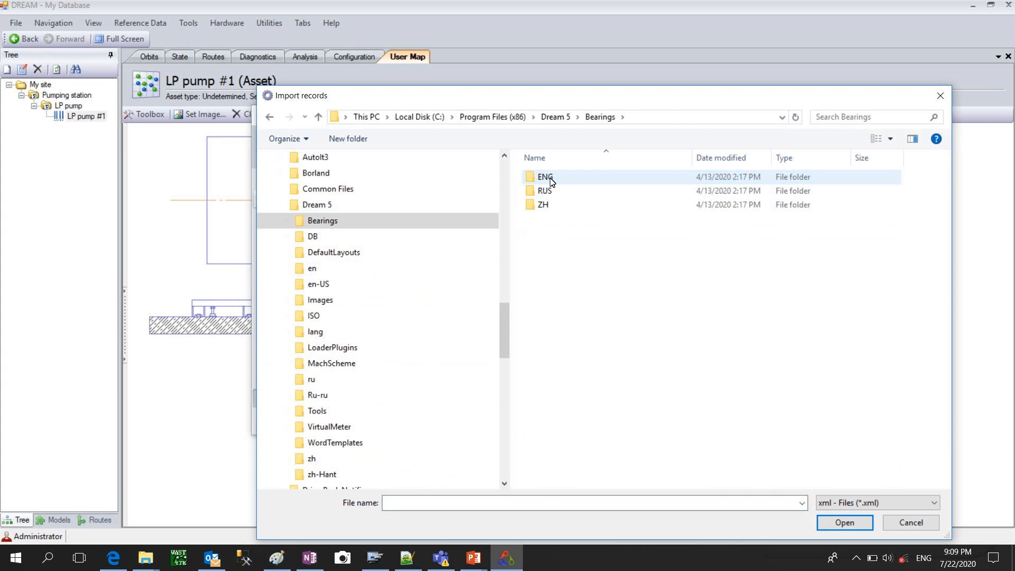
double_click(552, 181)
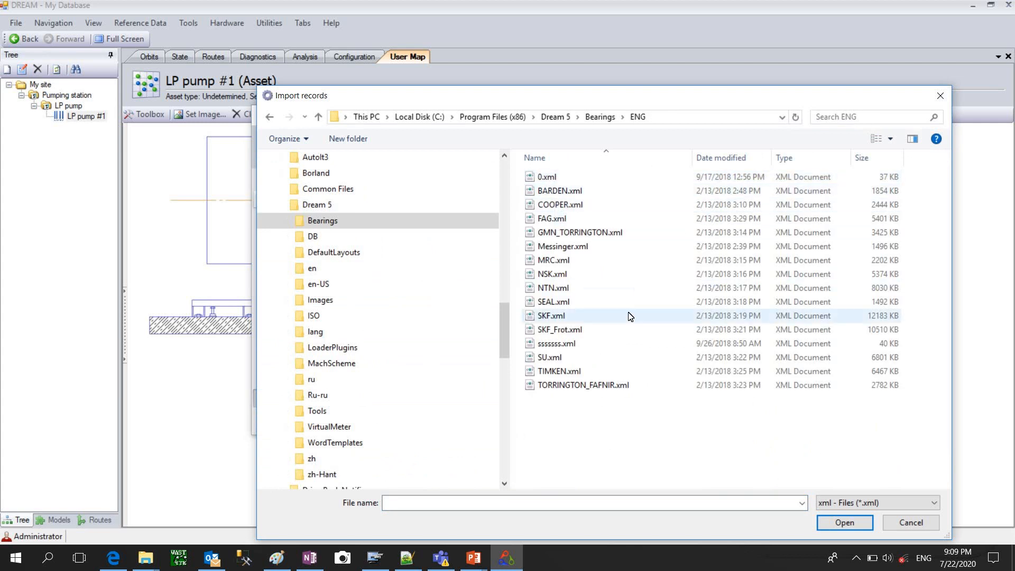
left_click(547, 317)
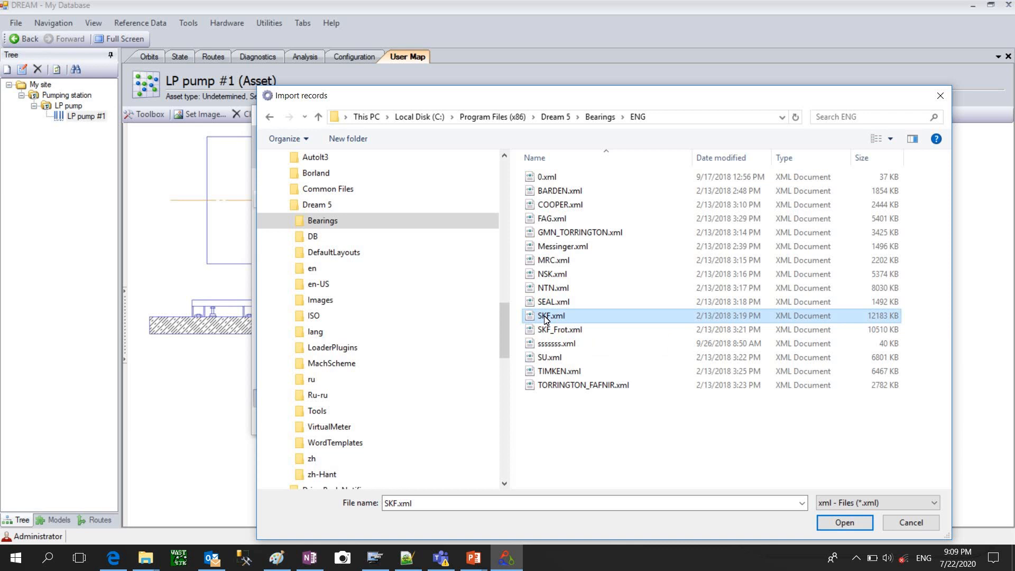
left_click(859, 522)
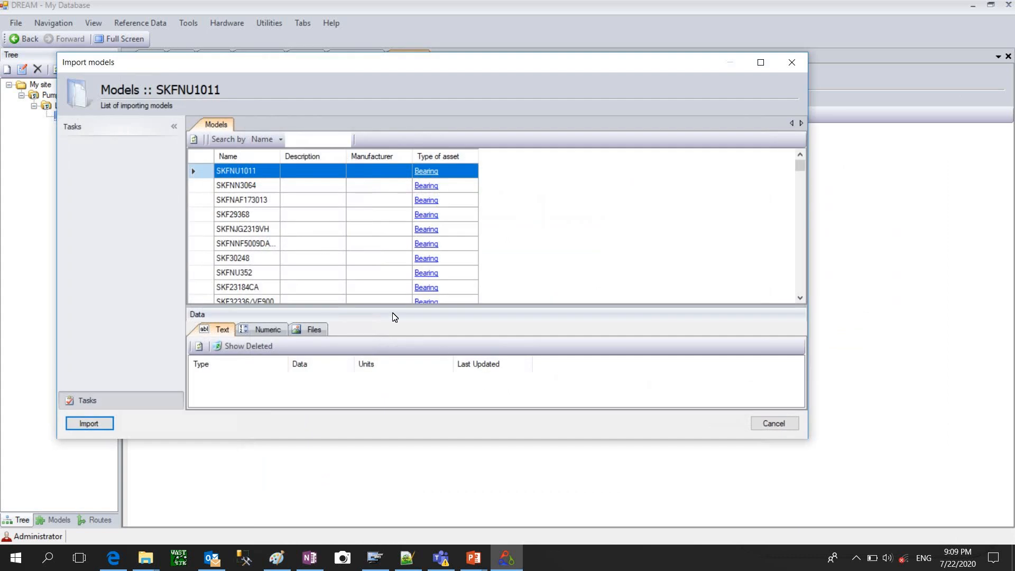
Filter the importable models by name with 64 and import the SKF6405 bearing model.
left_click(303, 139)
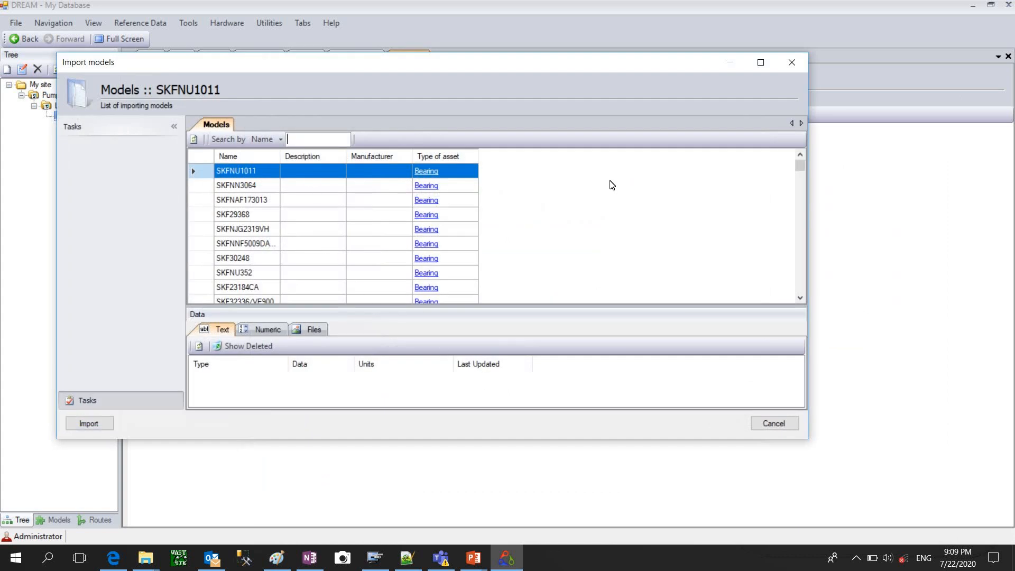
type("645")
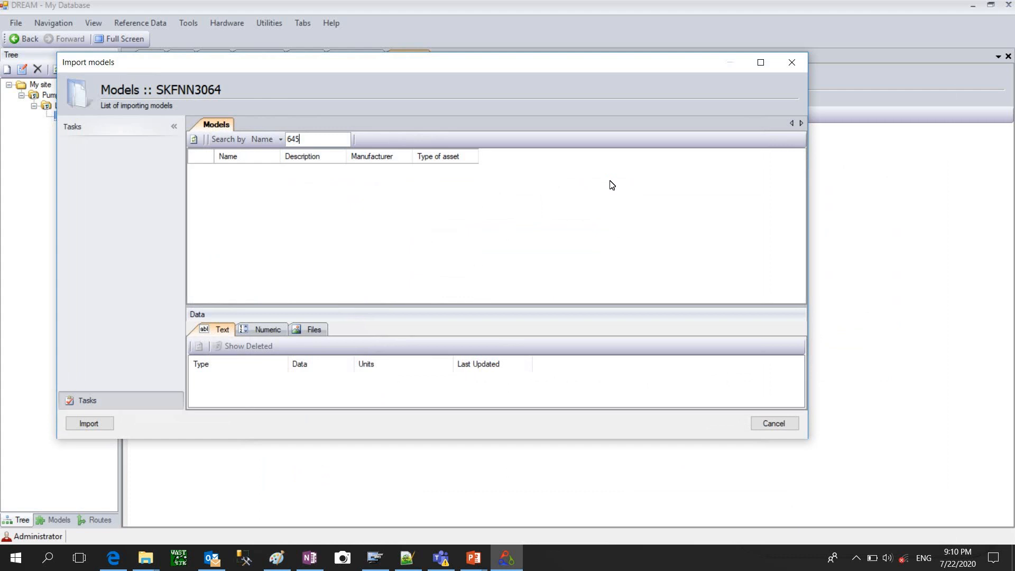
key("BackSpace")
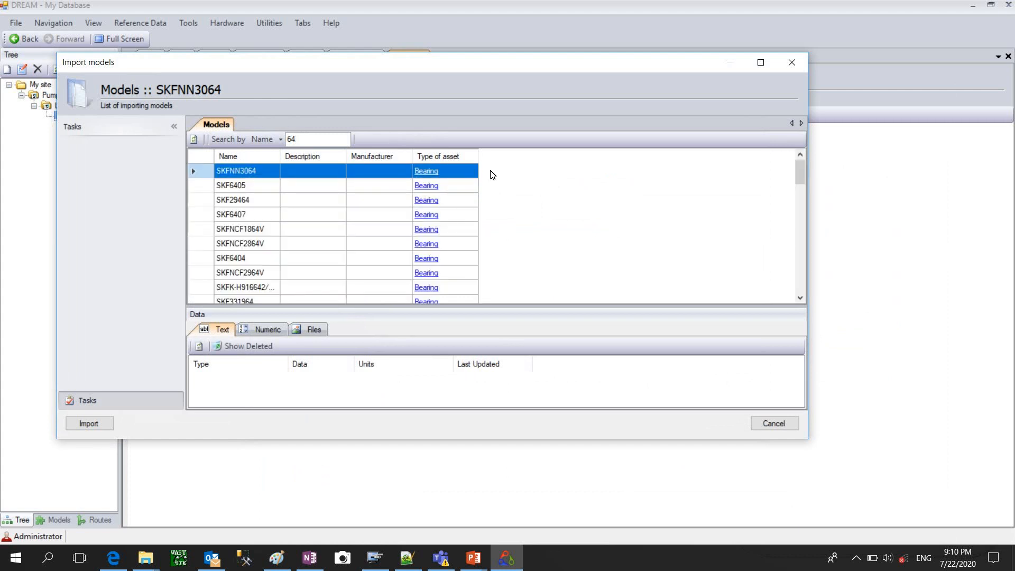
left_click(250, 188)
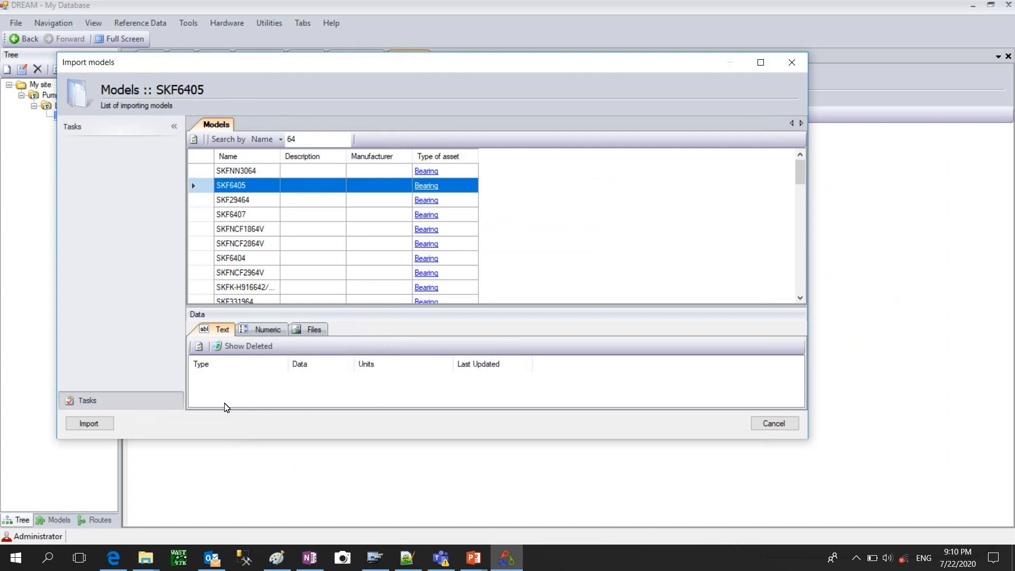
left_click(89, 424)
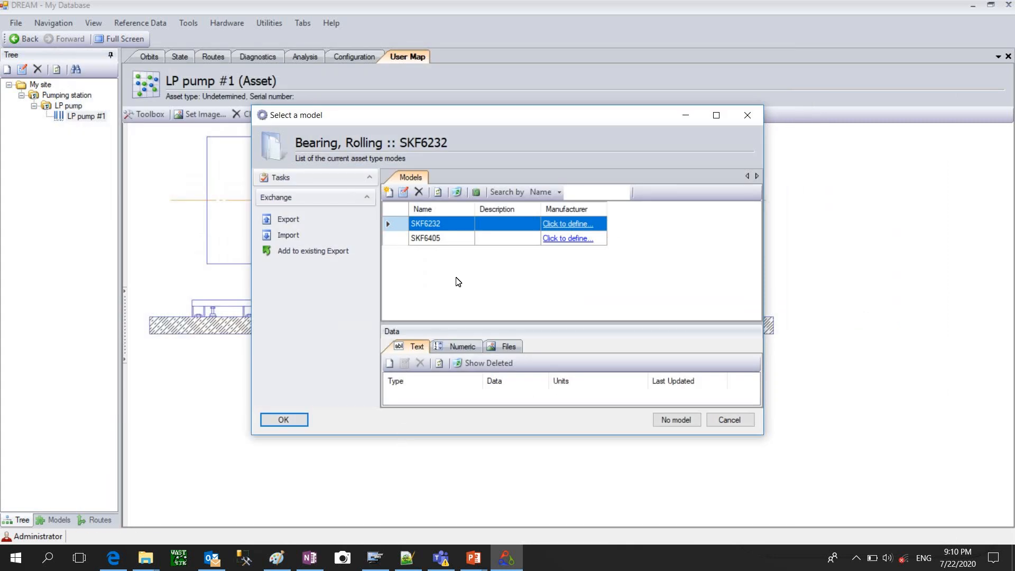
Review the numeric data of SKF6405, assign it as the NDE motor's model and finish creating the asset.
left_click(432, 240)
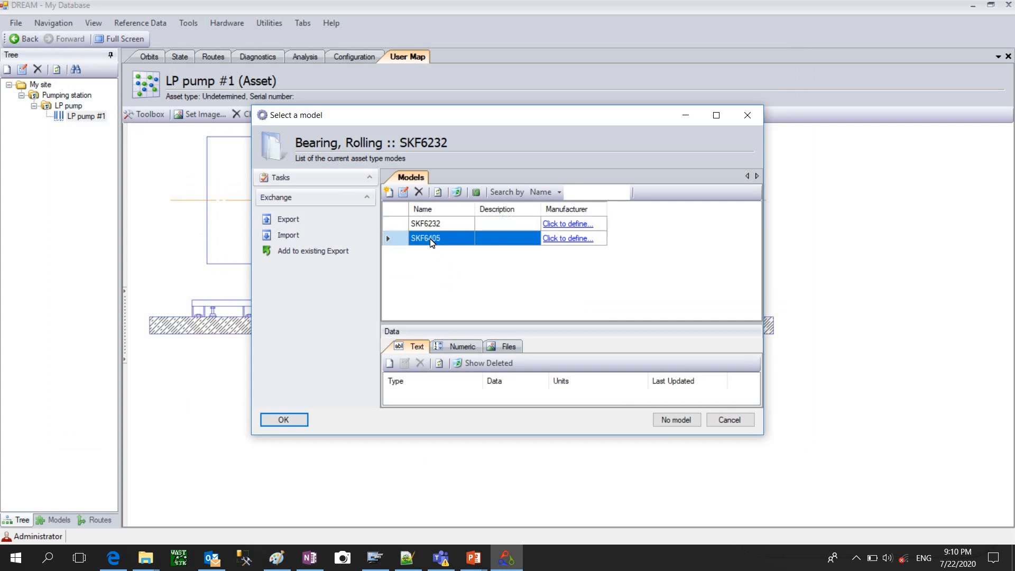
left_click(470, 350)
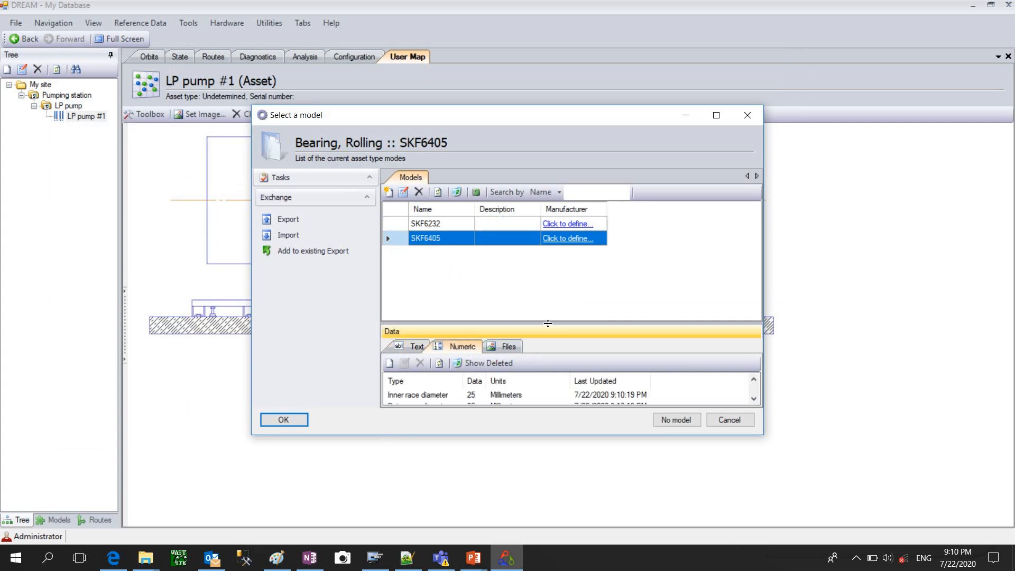
left_click_drag(548, 324, 555, 256)
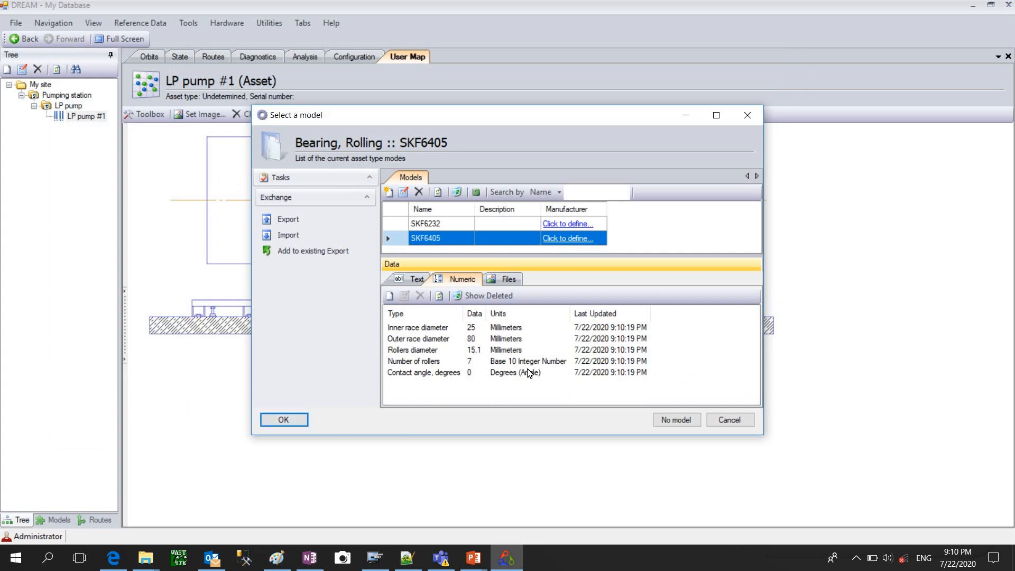
left_click(274, 419)
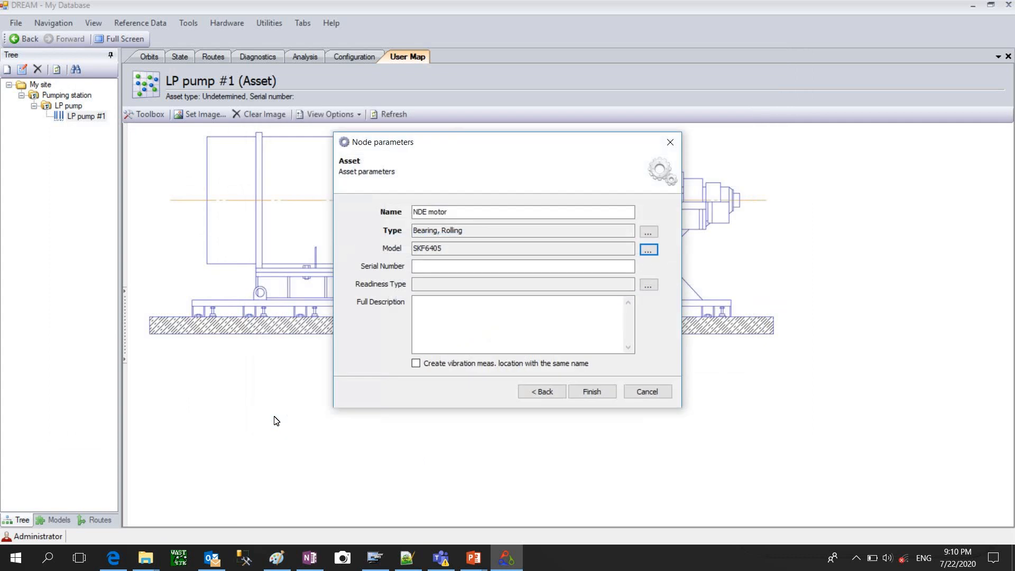
left_click(591, 392)
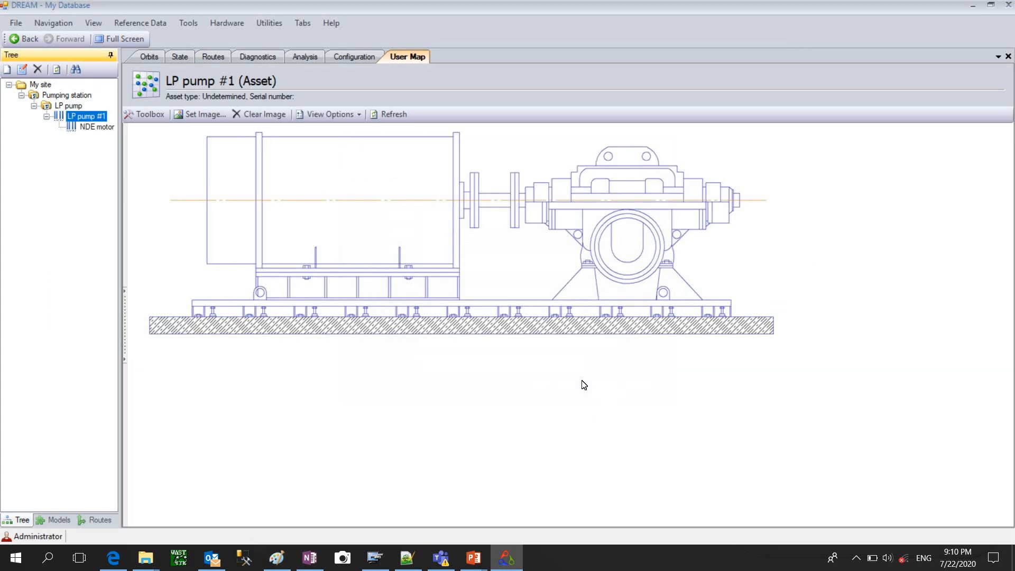
Place the NDE motor asset on the LP pump #1 map, anchored at the motor's outer end on the shaft line, with its label below the foundation.
left_click(91, 129)
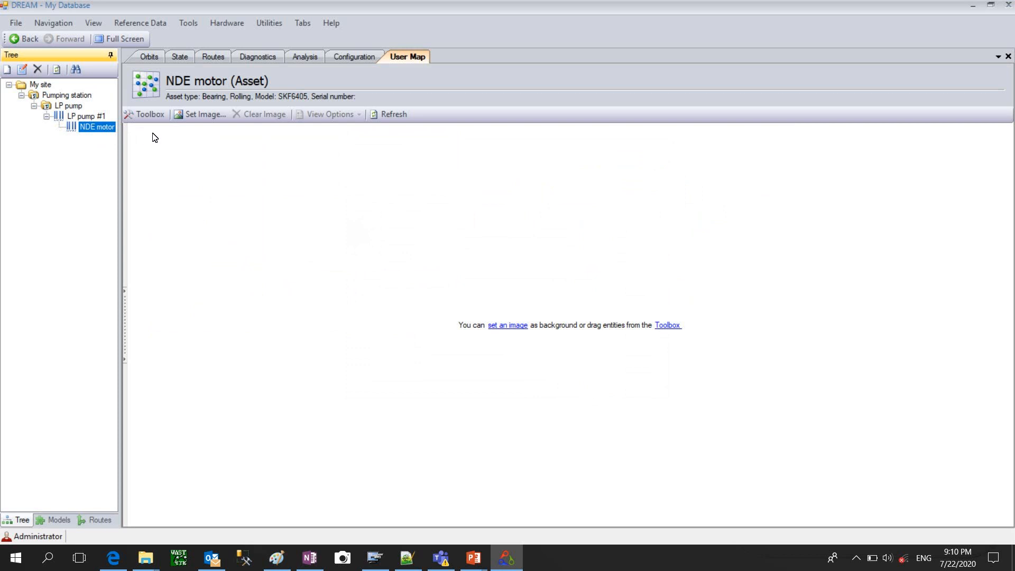
left_click(91, 116)
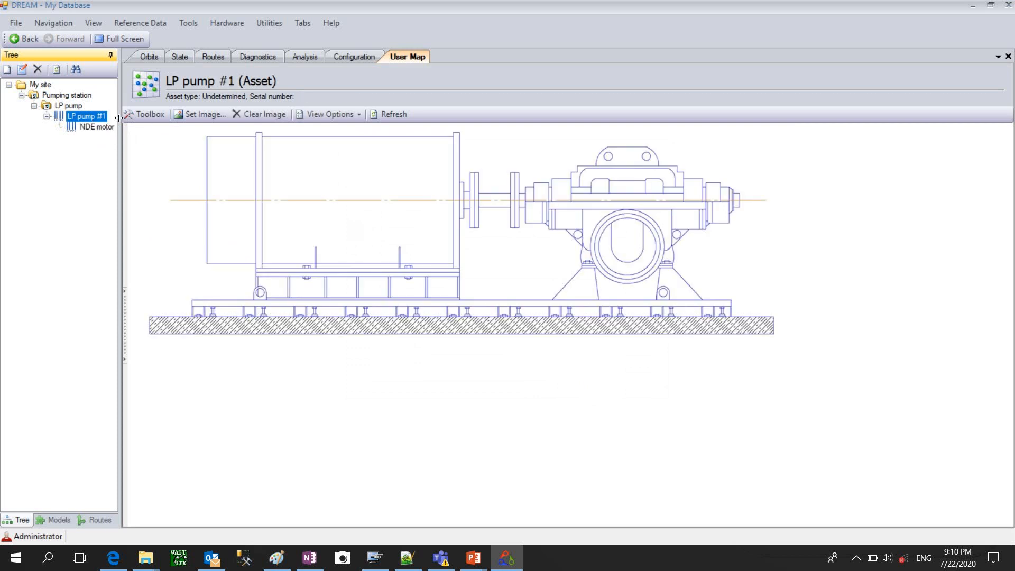
left_click(144, 117)
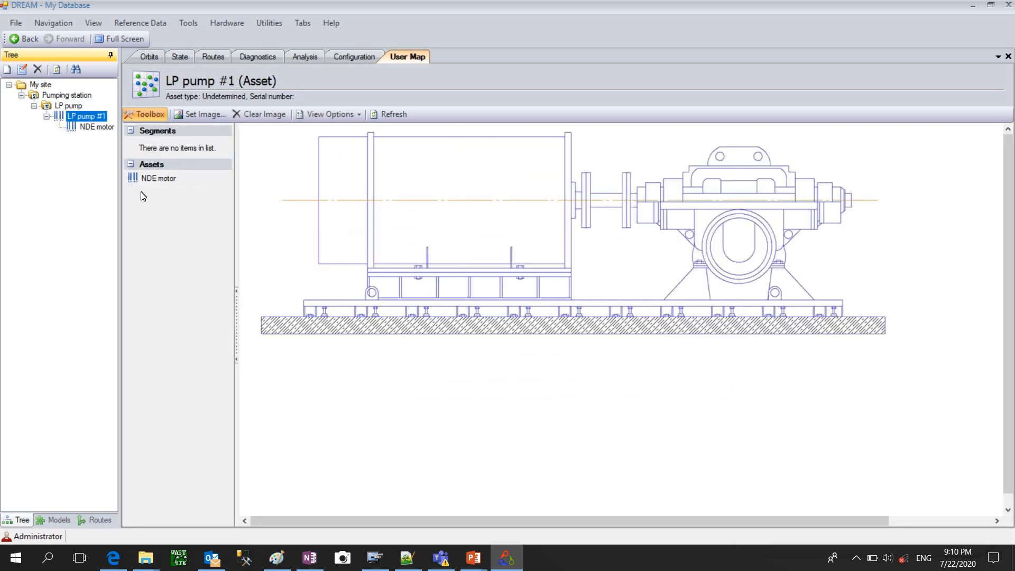
left_click(154, 179)
mouse_move(320, 406)
left_mouse_down()
mouse_move(369, 437)
mouse_move(381, 241)
mouse_move(372, 206)
left_mouse_up()
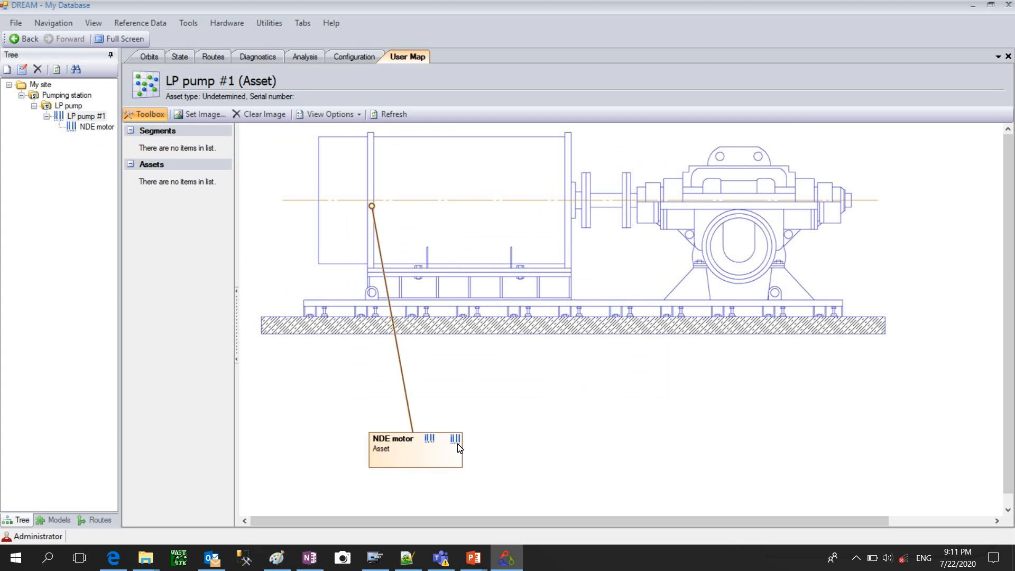
left_click_drag(405, 455, 294, 360)
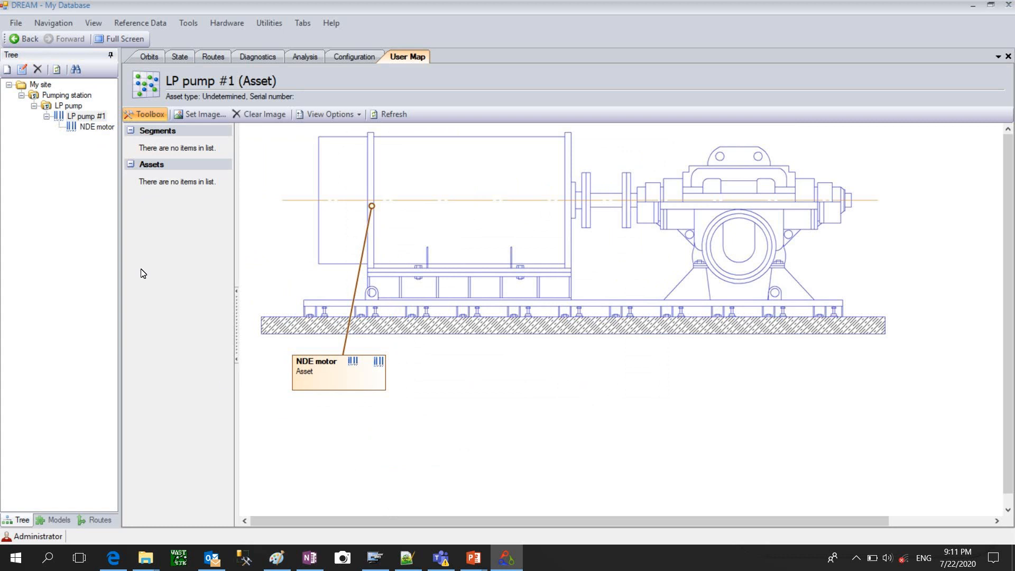
Open the NDE motor asset's measurement setup configuration and start a new measurement setup.
left_click(97, 129)
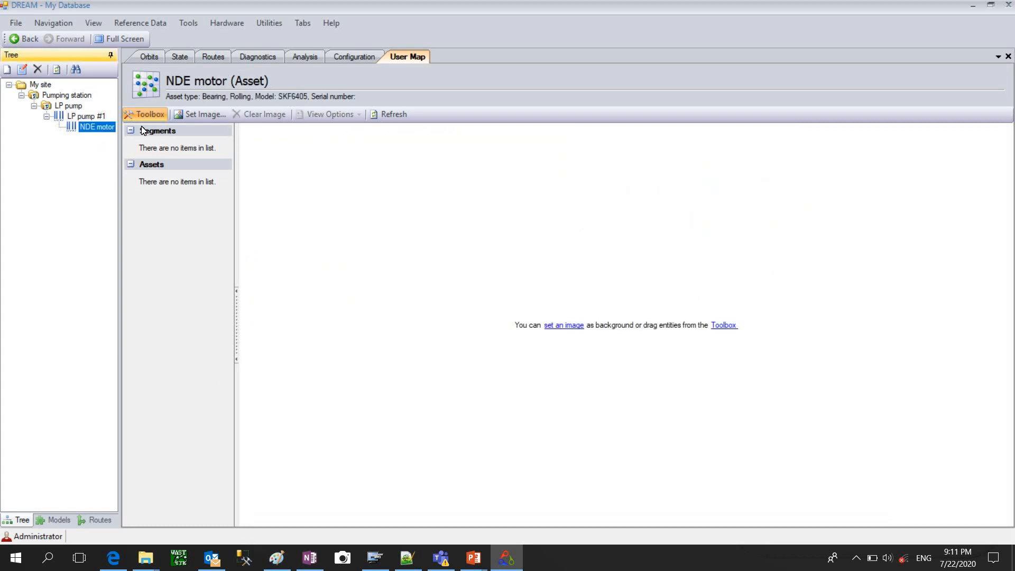
right_click(95, 132)
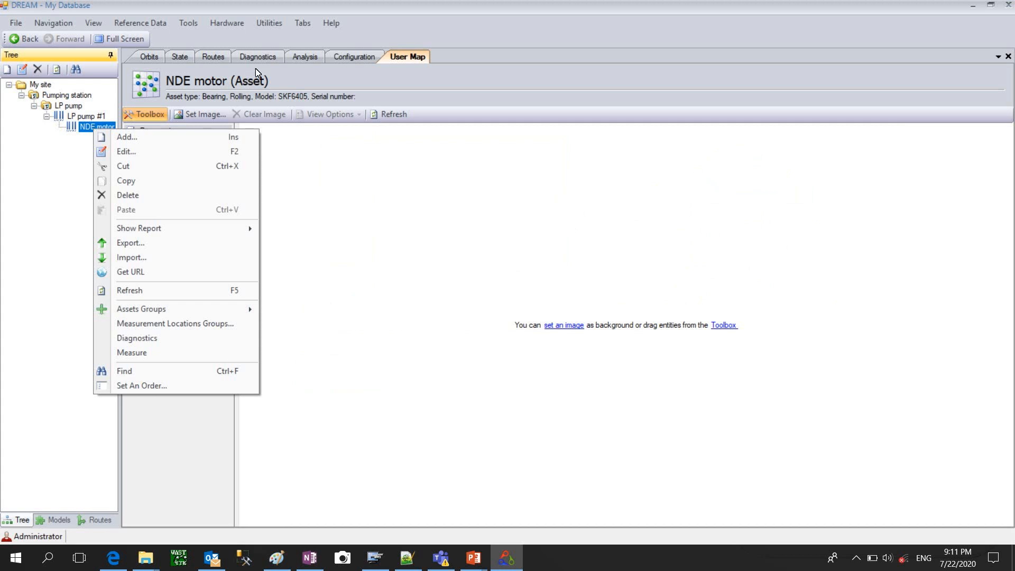
left_click(351, 55)
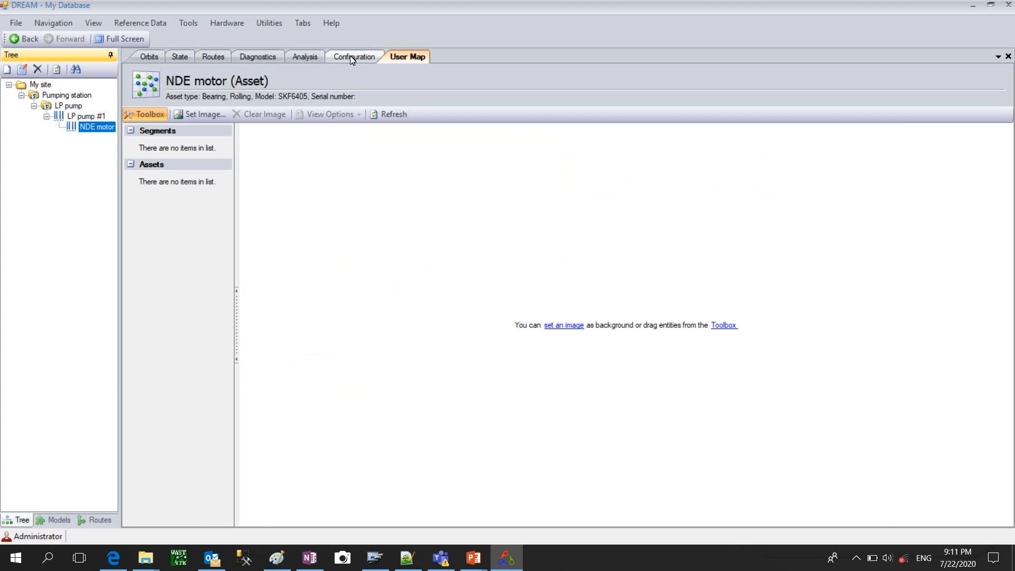
left_click(350, 55)
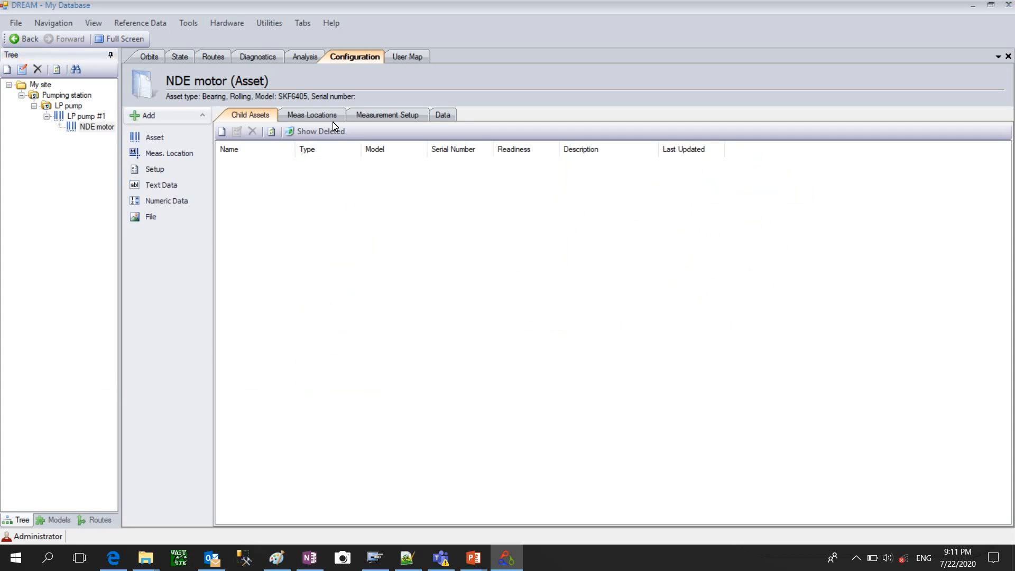
left_click(312, 116)
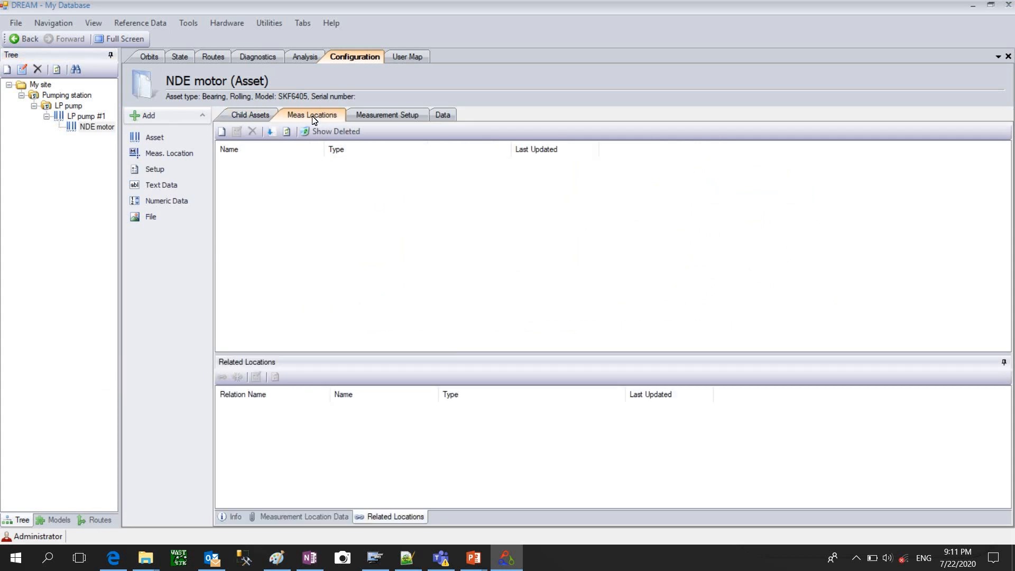
left_click(383, 121)
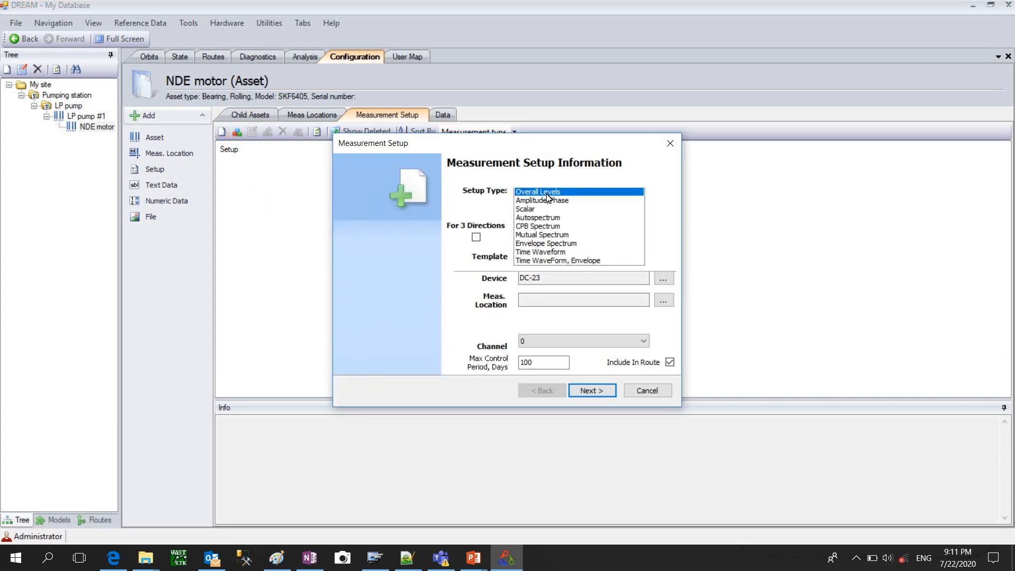
Set the new measurement setup to device DC-23 and type Overall Levels, and enable it for 3 directions.
left_click(664, 279)
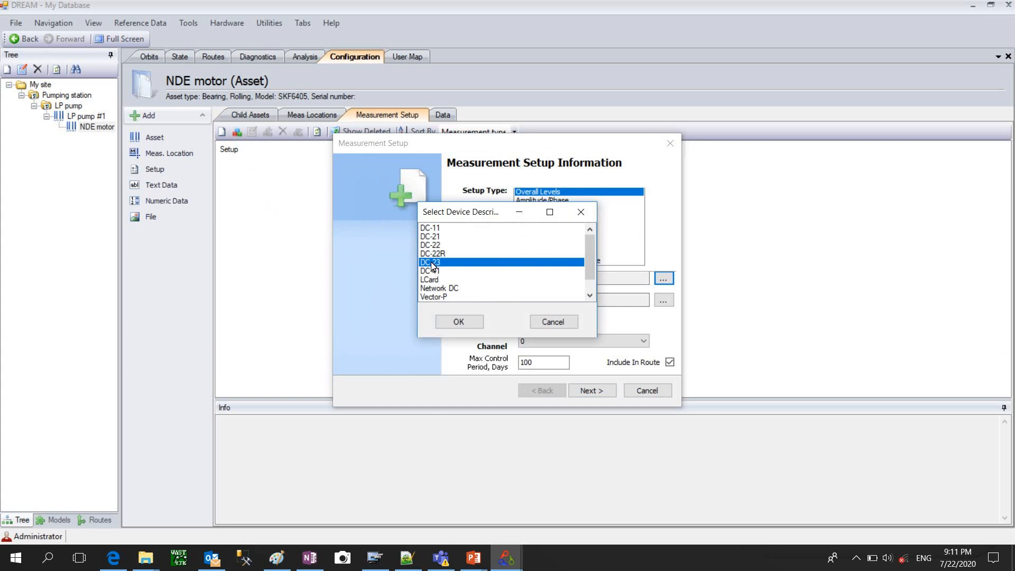
left_click(451, 323)
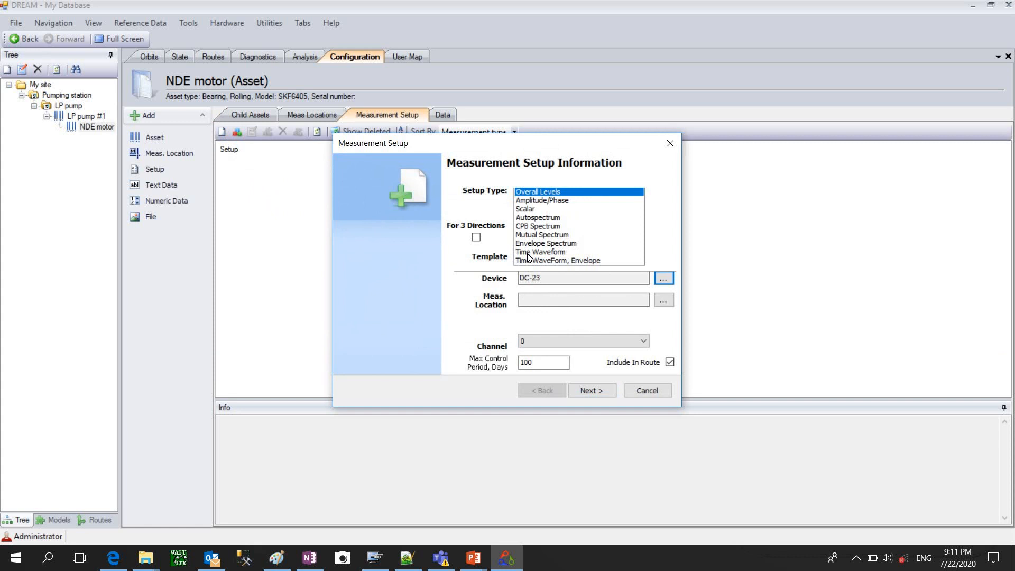
left_click(531, 194)
left_click(476, 237)
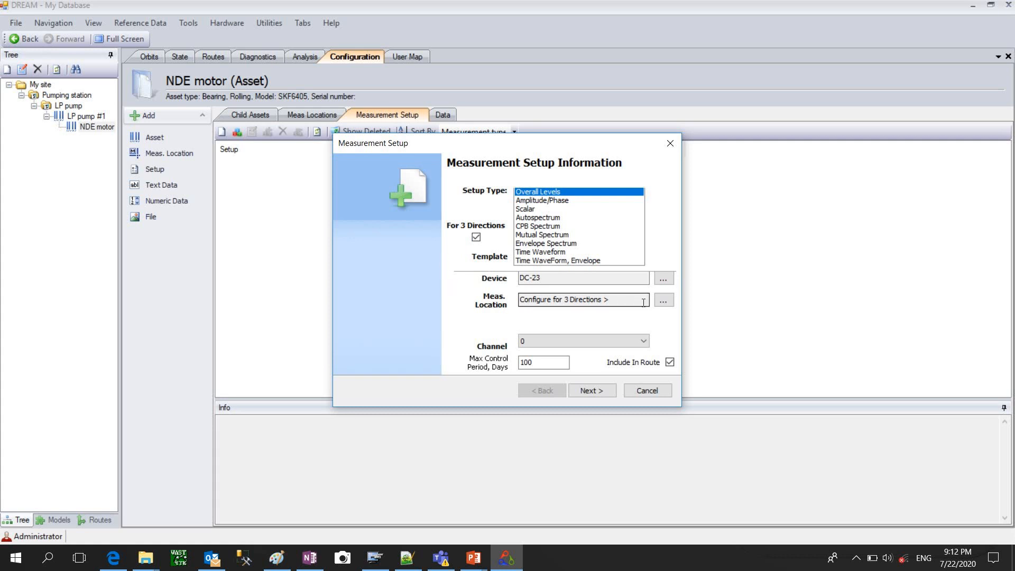
Generate the horizontal, vertical and axial measurement locations for the NDE motor and proceed to the Overall Levels parameters.
left_click(664, 301)
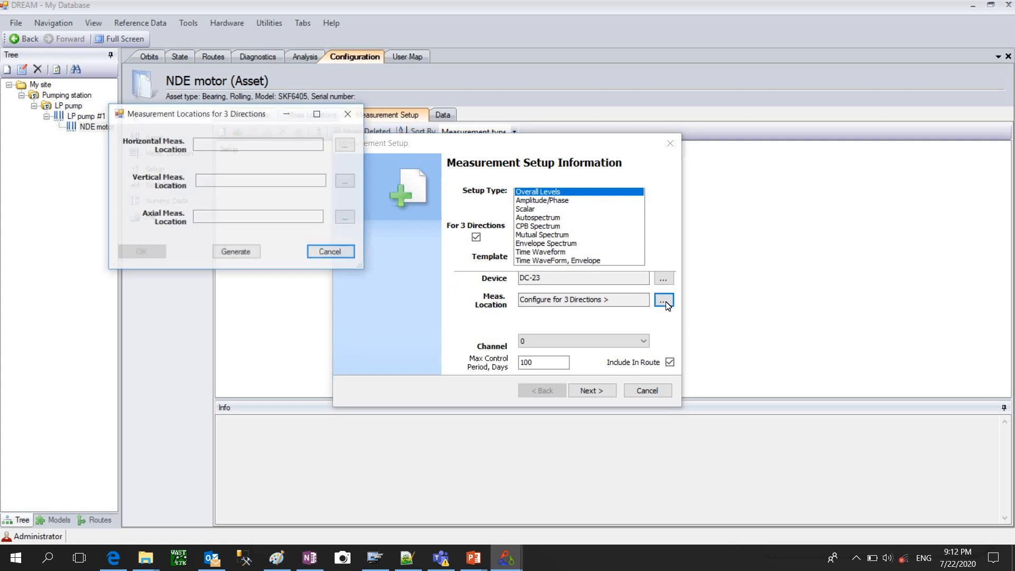
left_click(237, 254)
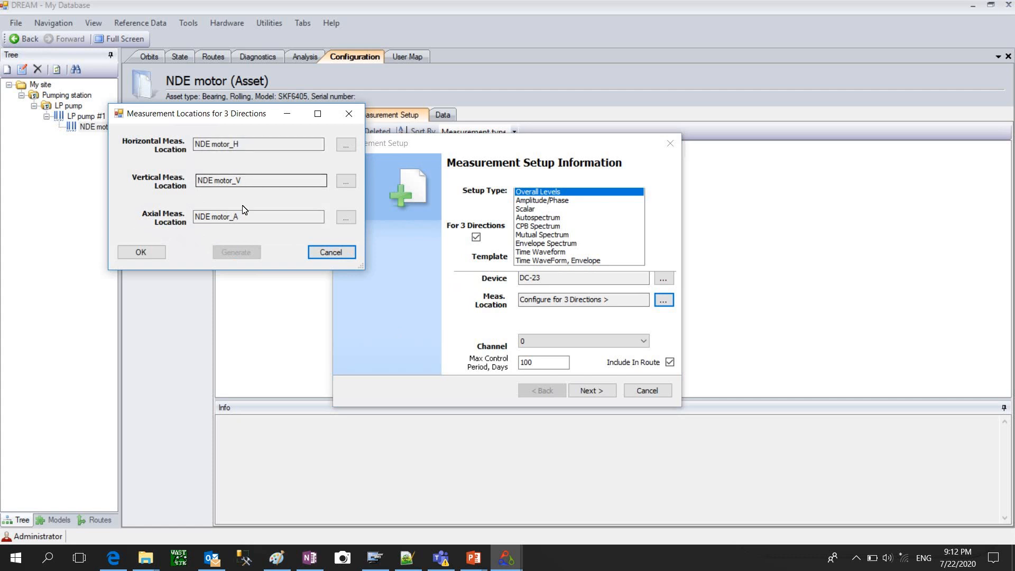
left_click(143, 253)
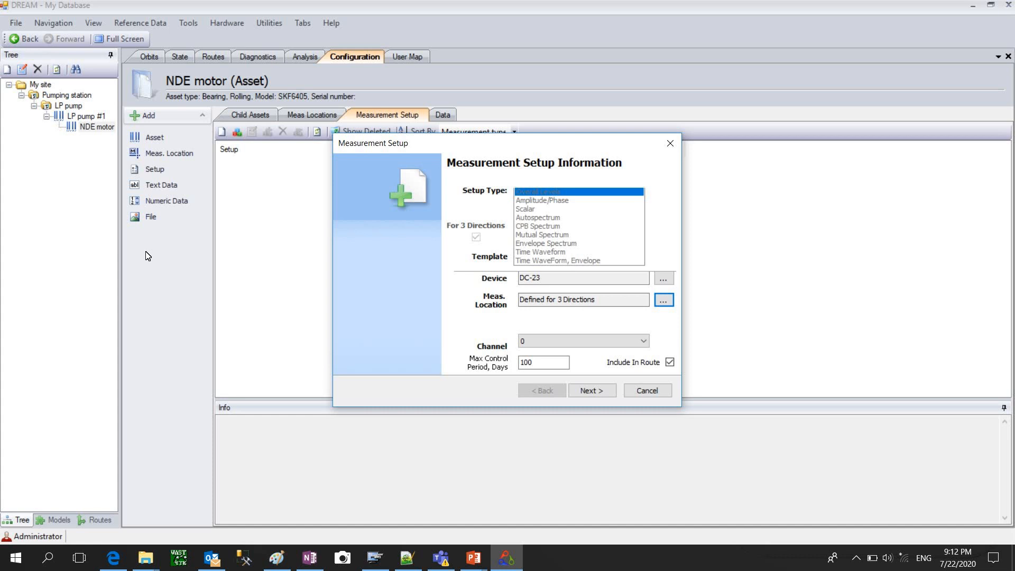
left_click(588, 393)
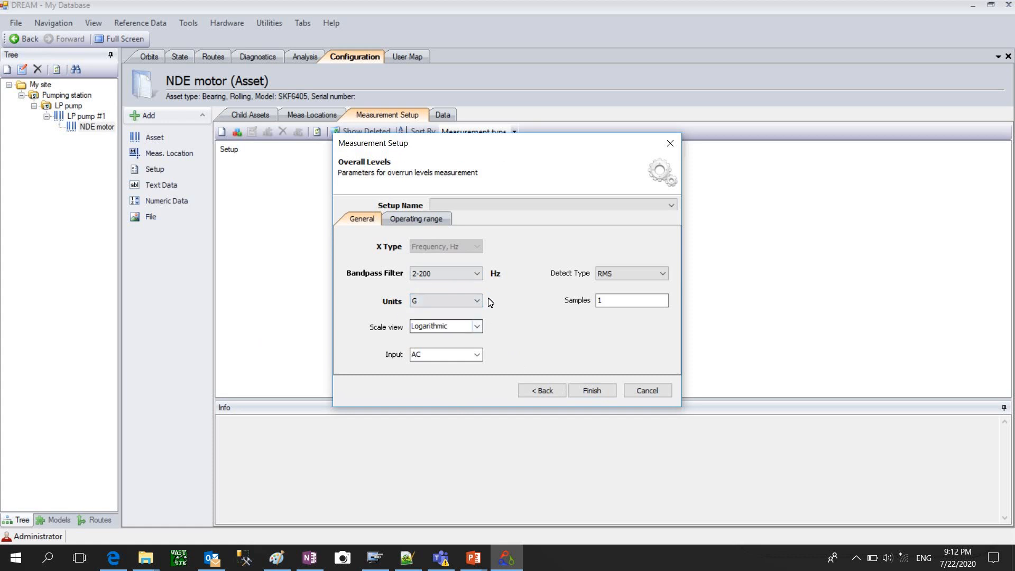
Set the Overall Levels bandpass filter to 10-1000 Hz, the units to mm/s and the scale view to Linear.
left_click(477, 275)
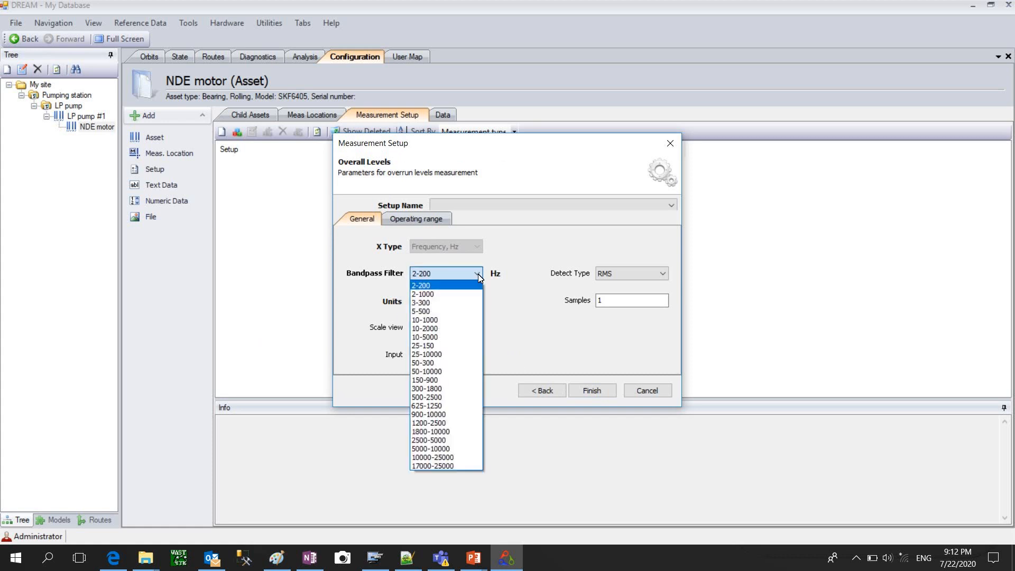
left_click(430, 319)
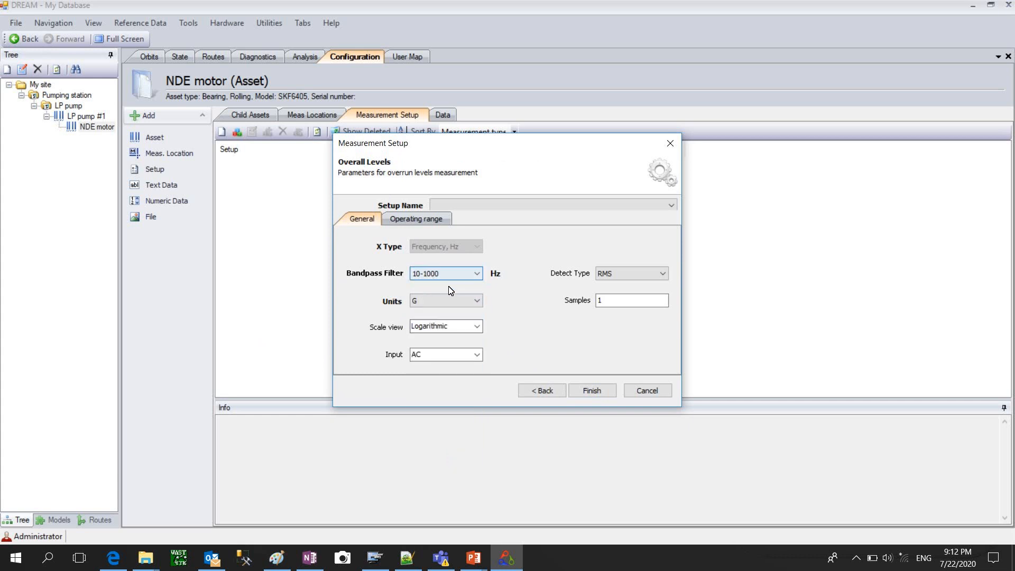
left_click(479, 301)
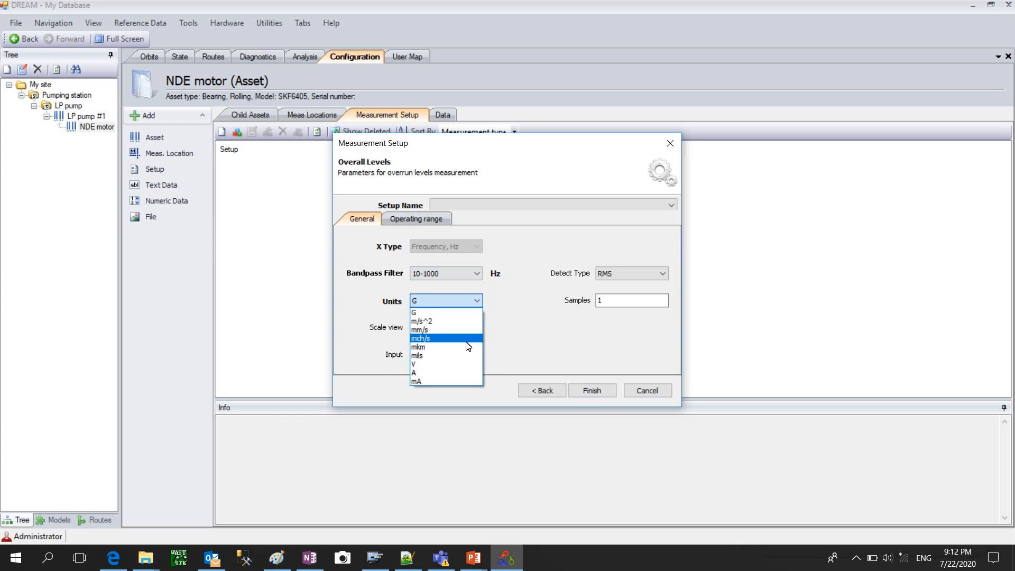
left_click(426, 332)
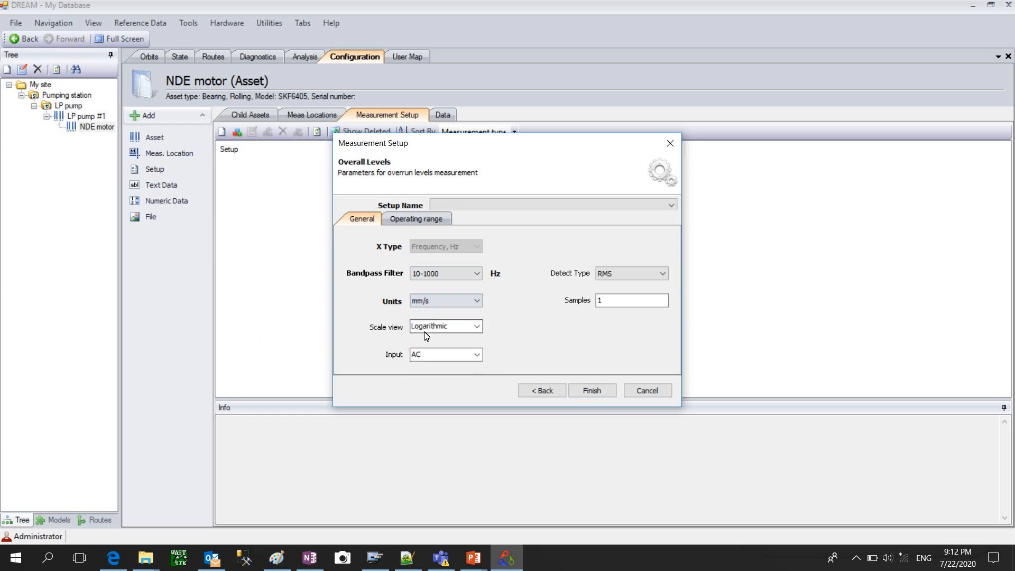
left_click(474, 327)
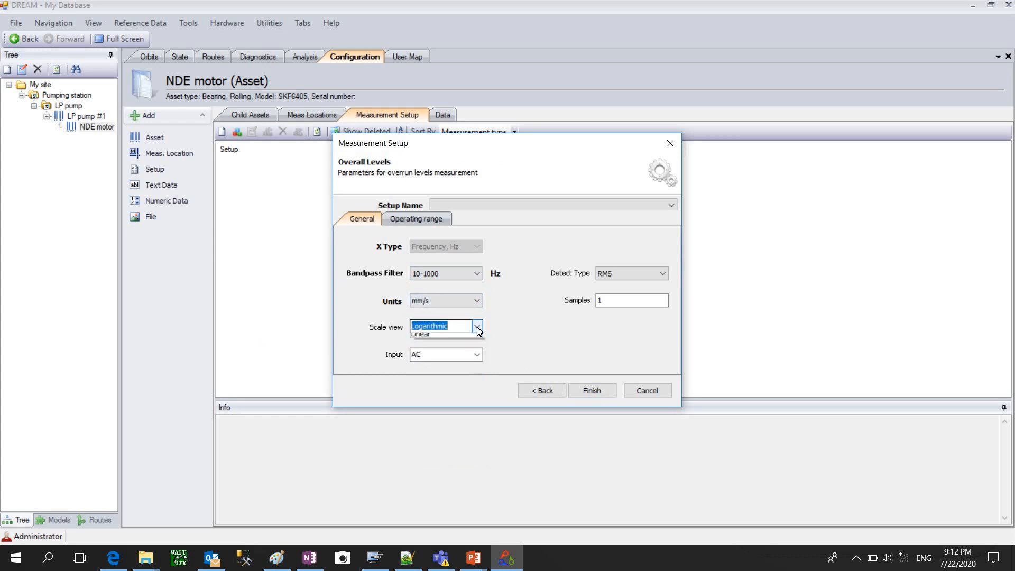
left_click(431, 349)
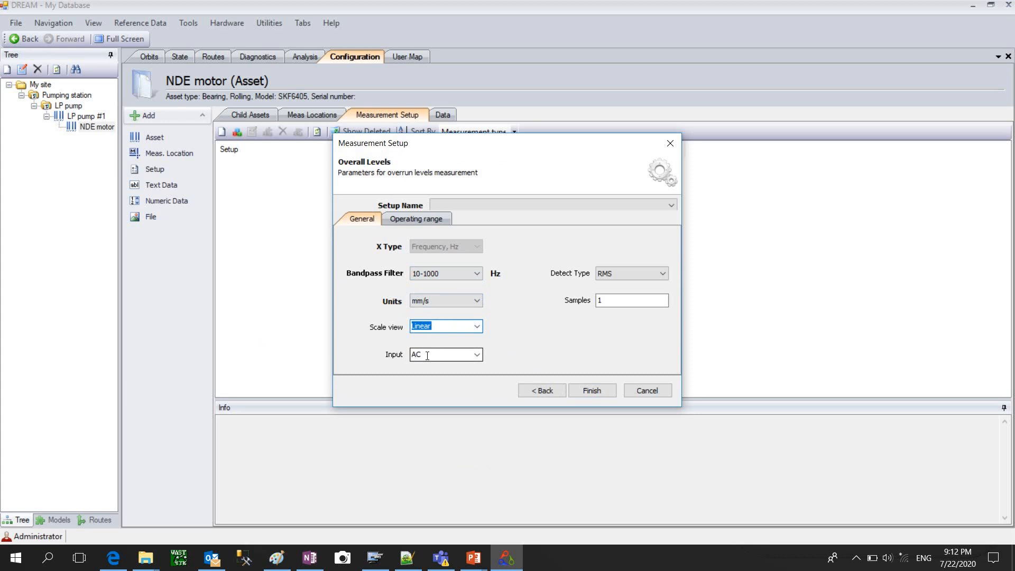
Set the number of samples to 4 with RMS detection and finish creating the NDE motor's Overall Levels setups.
left_click(605, 301)
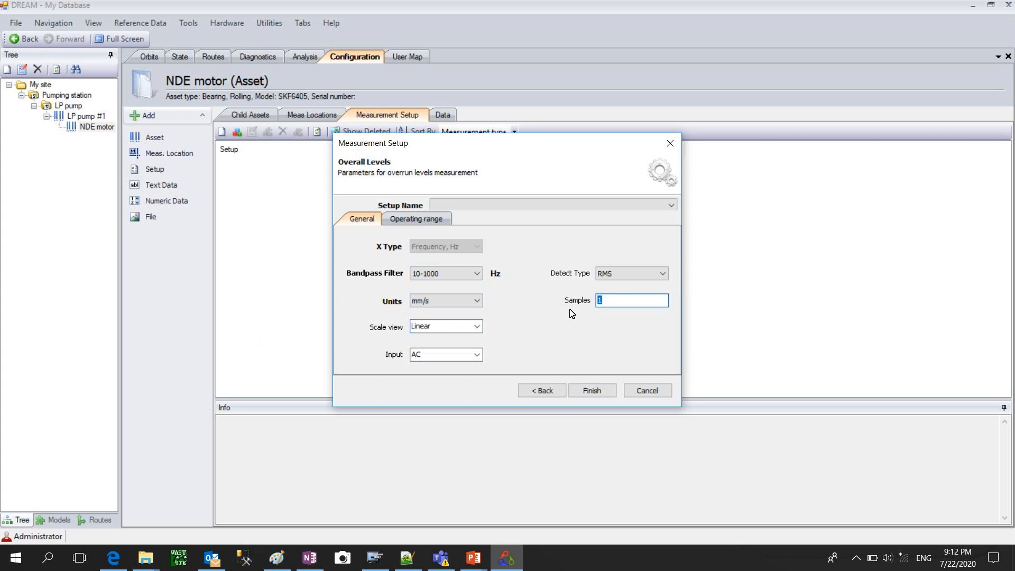
type("4")
left_click(662, 274)
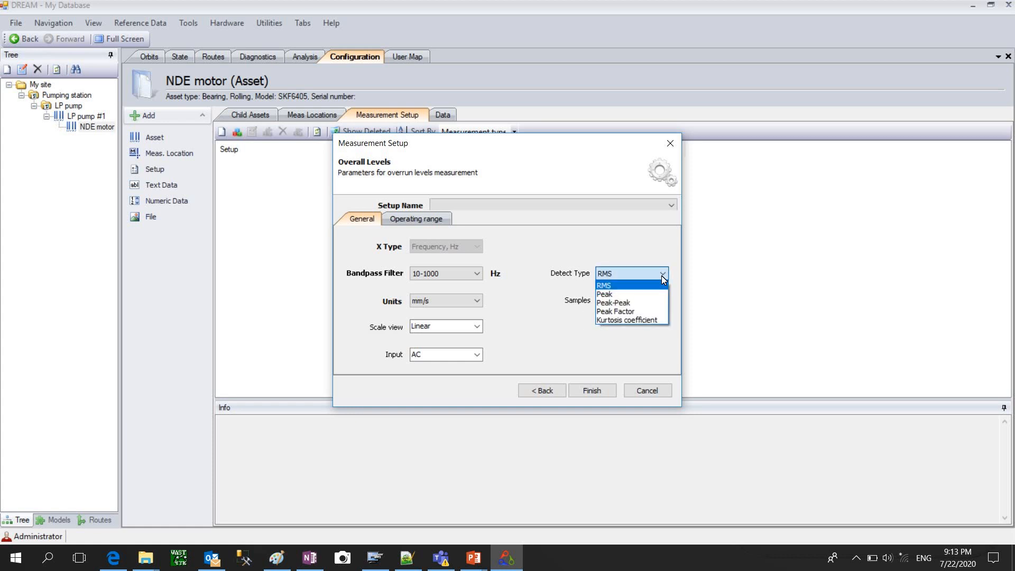
left_click(616, 286)
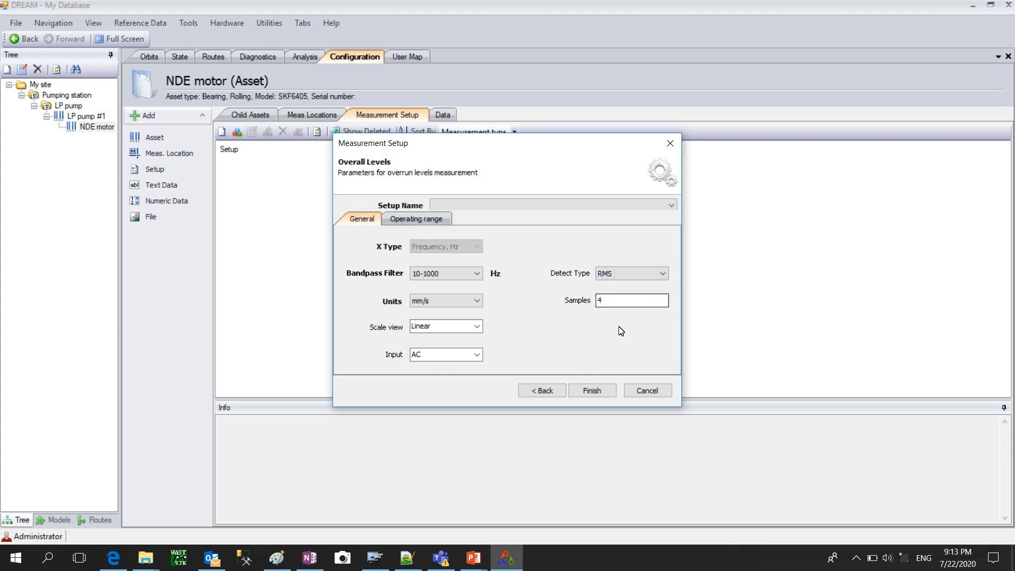
left_click(591, 391)
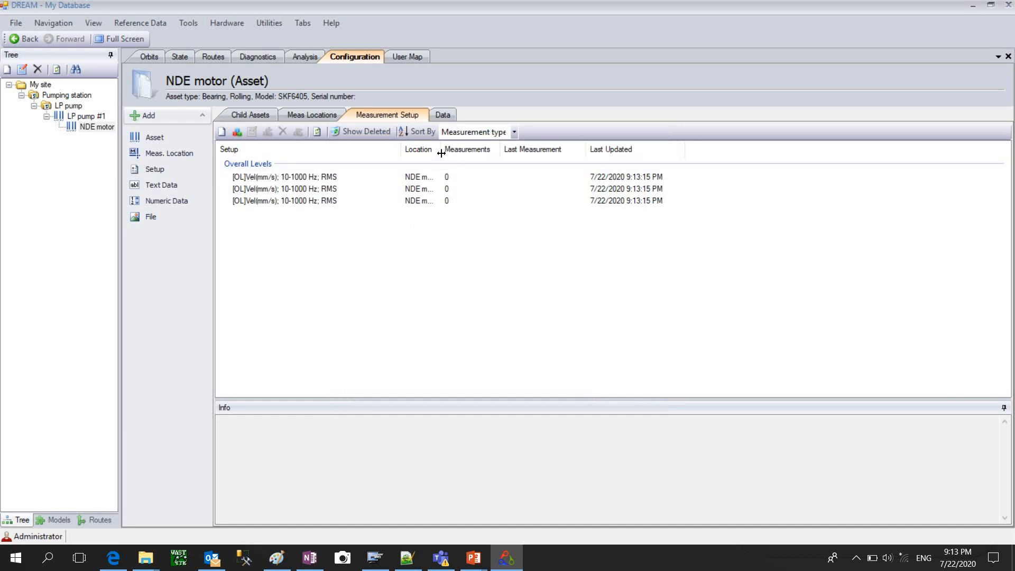
left_click_drag(440, 153, 492, 153)
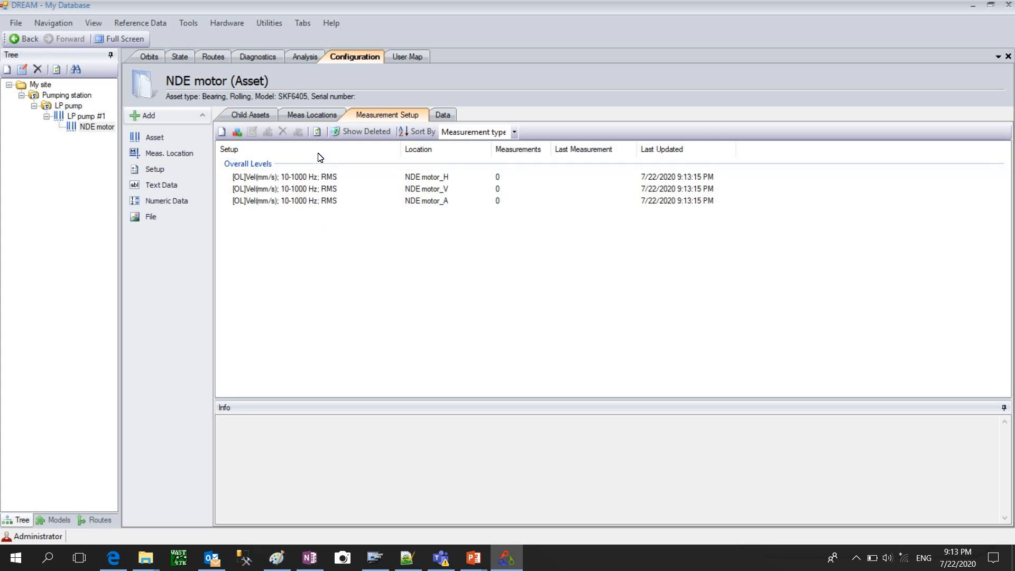
Start a new diagnostic setup for the NDE motor with type Rolling bearing and shaft line, and name it after that type.
left_click(259, 60)
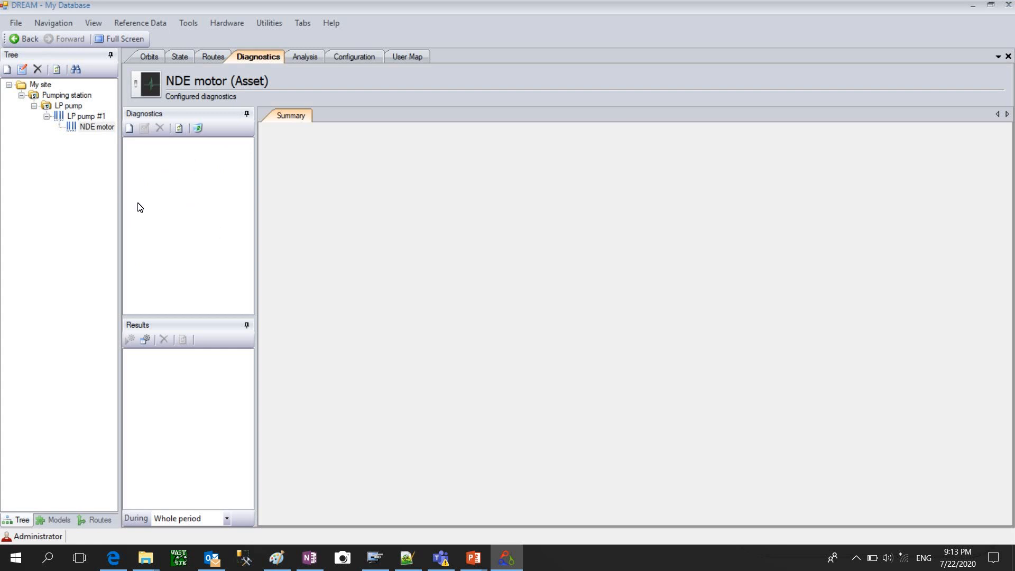
left_click(131, 129)
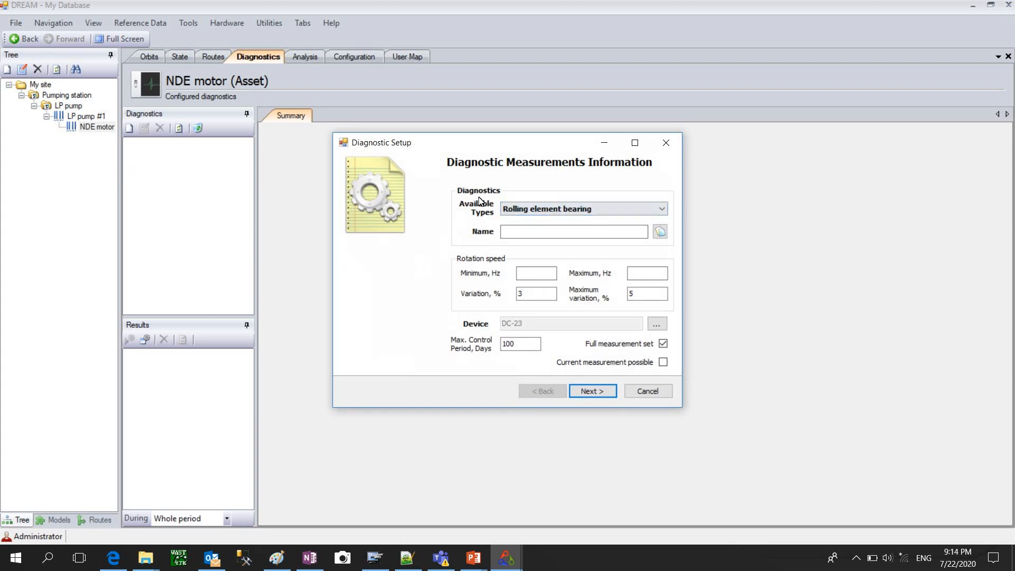
left_click(665, 211)
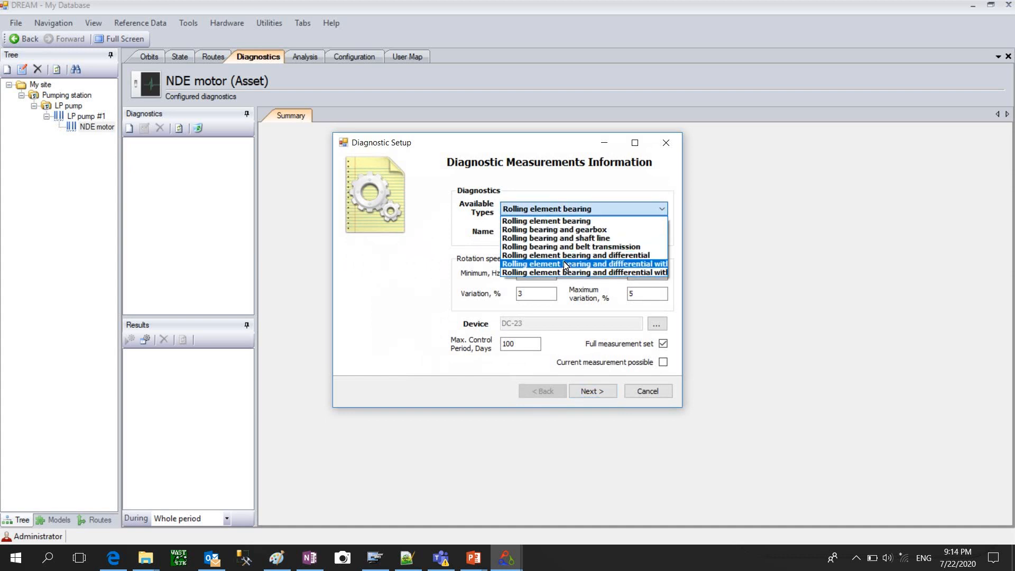
left_click(547, 238)
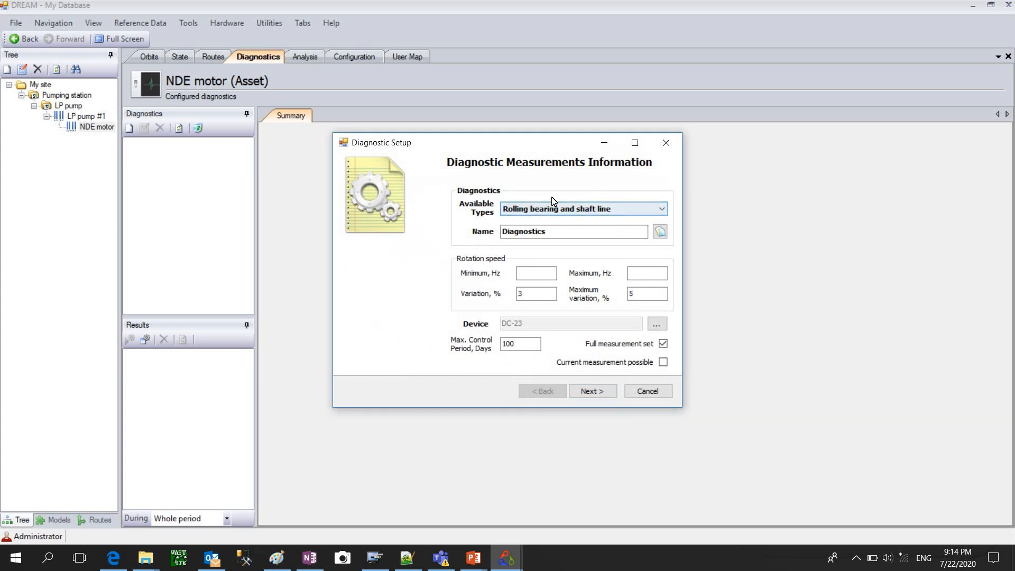
left_click(660, 231)
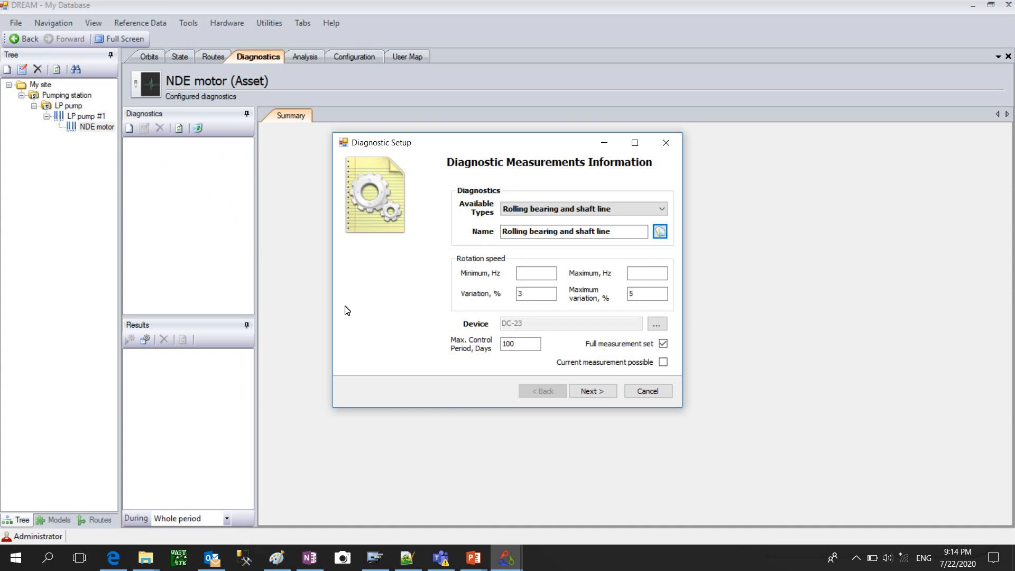
Set the diagnostic setup's minimum rotation speed to 48 Hz, fill in the maximum speed and proceed to the paired bearing selection.
left_click(535, 273)
type("48")
left_click(655, 271)
left_click(601, 394)
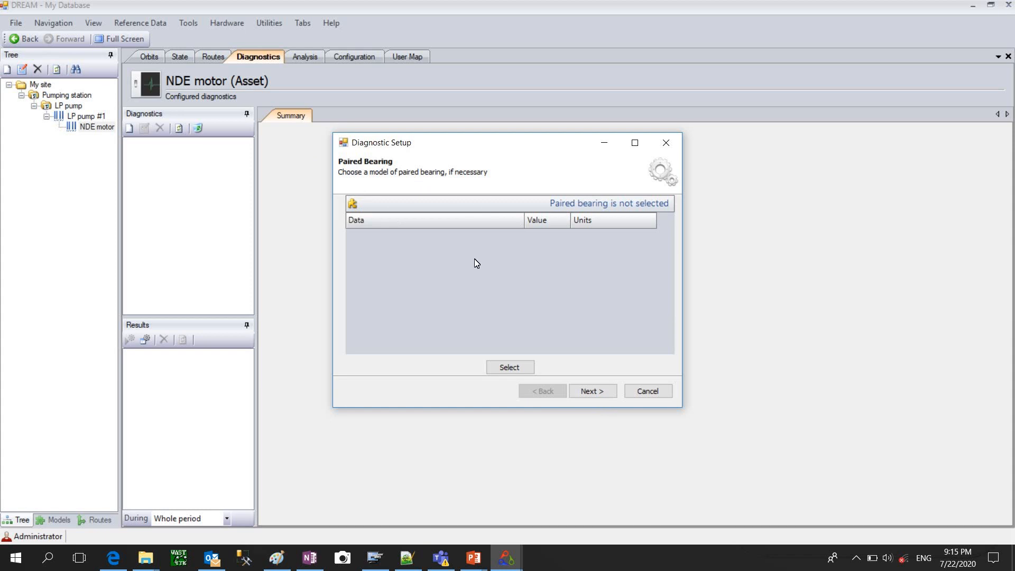
Leave the paired bearing unselected, review the defect thresholds and accept their default values.
left_click(600, 393)
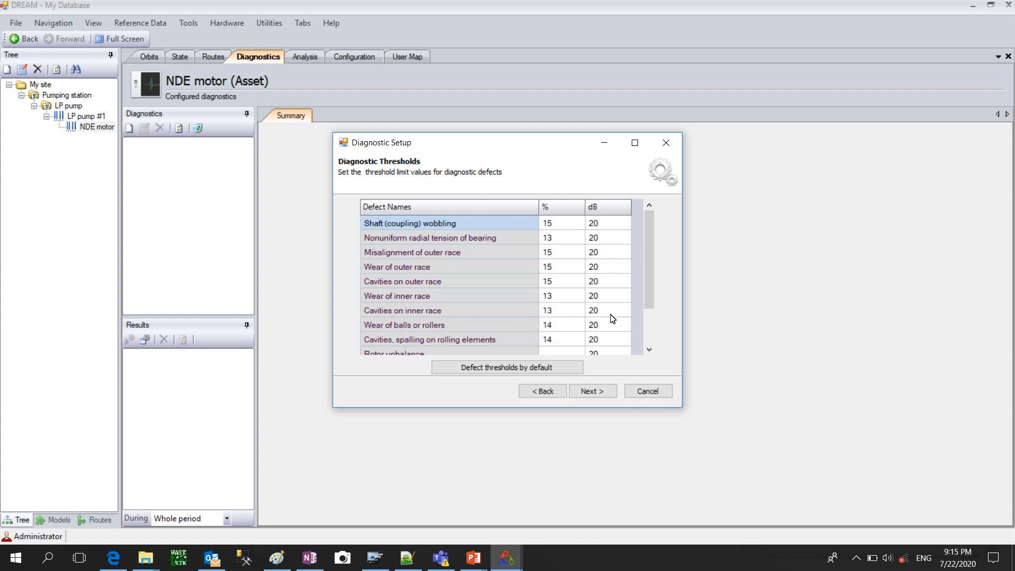
left_click_drag(651, 291, 651, 266)
left_click(592, 392)
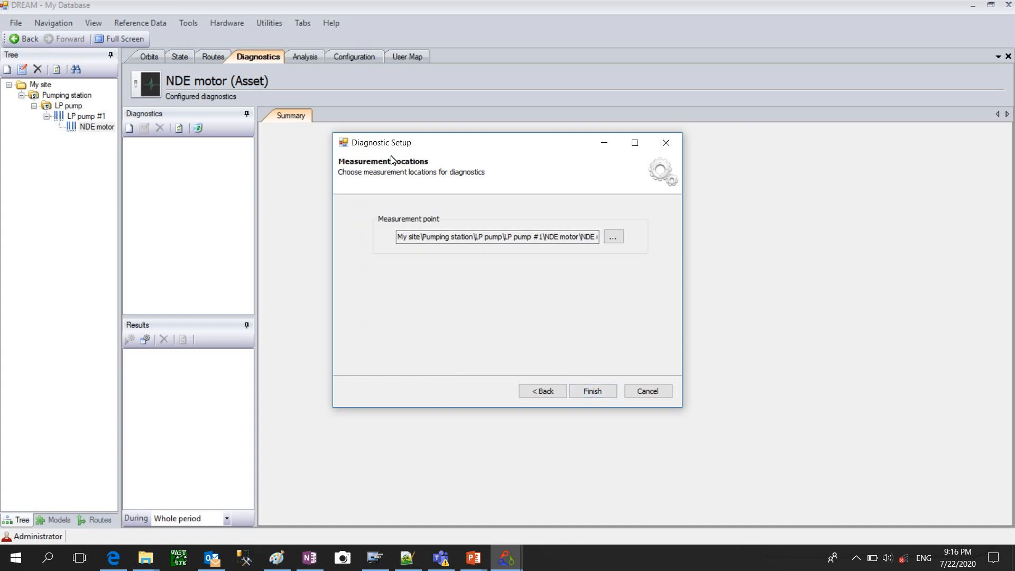
Assign NDE motor_V as the measurement point for the diagnostics and finish the diagnostic setup.
left_click(613, 239)
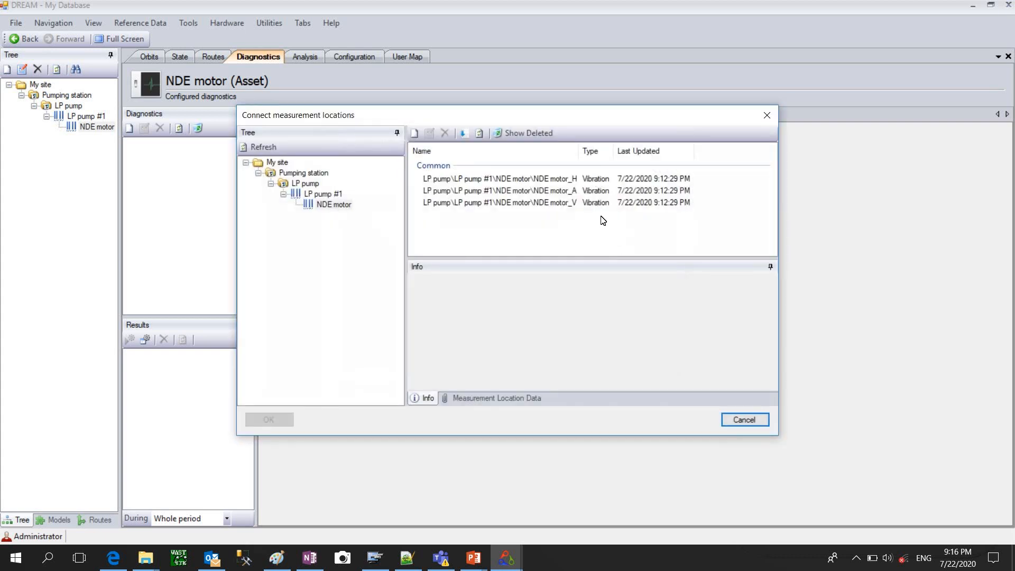
left_click(508, 203)
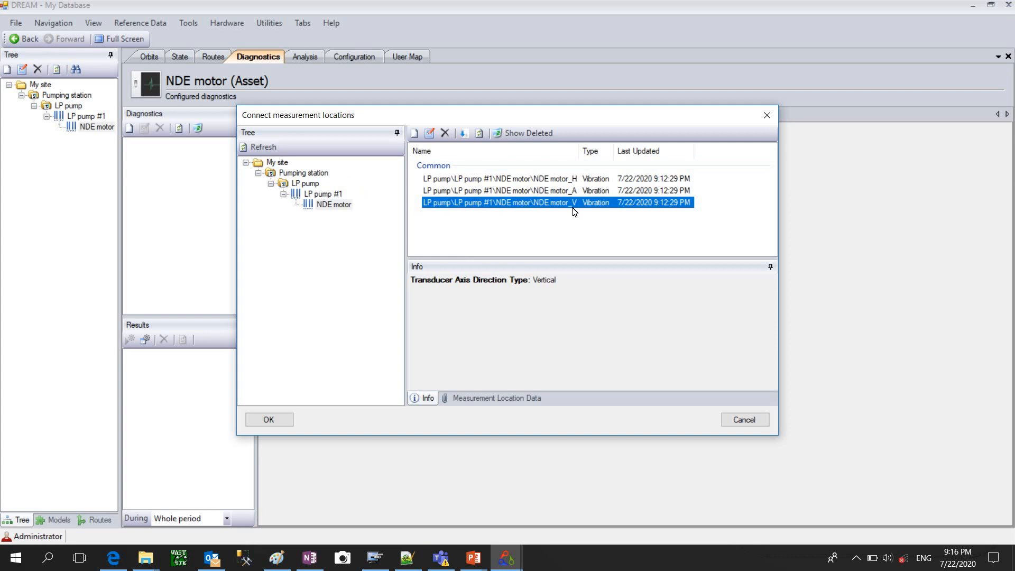
left_click(269, 420)
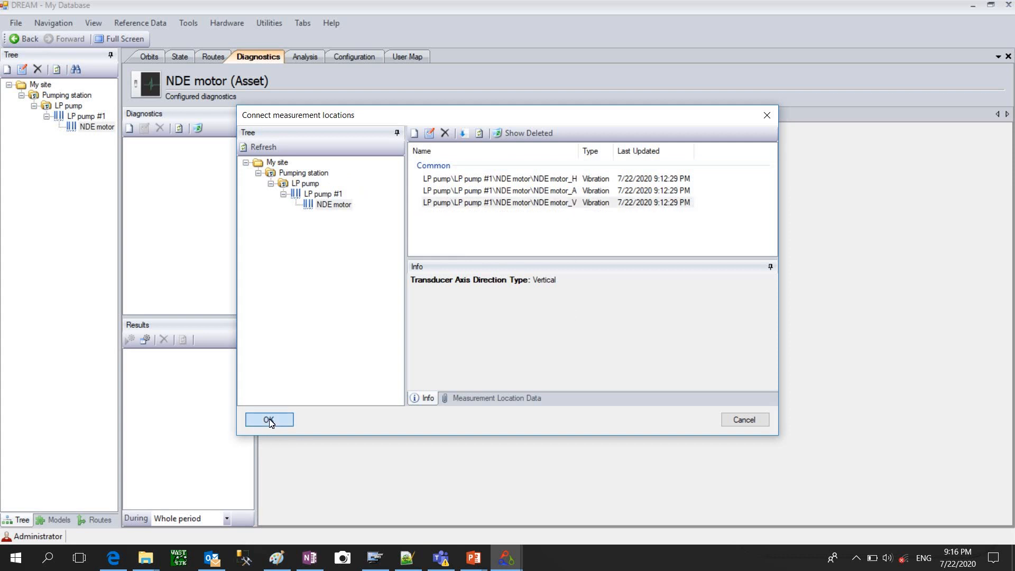
left_click(588, 396)
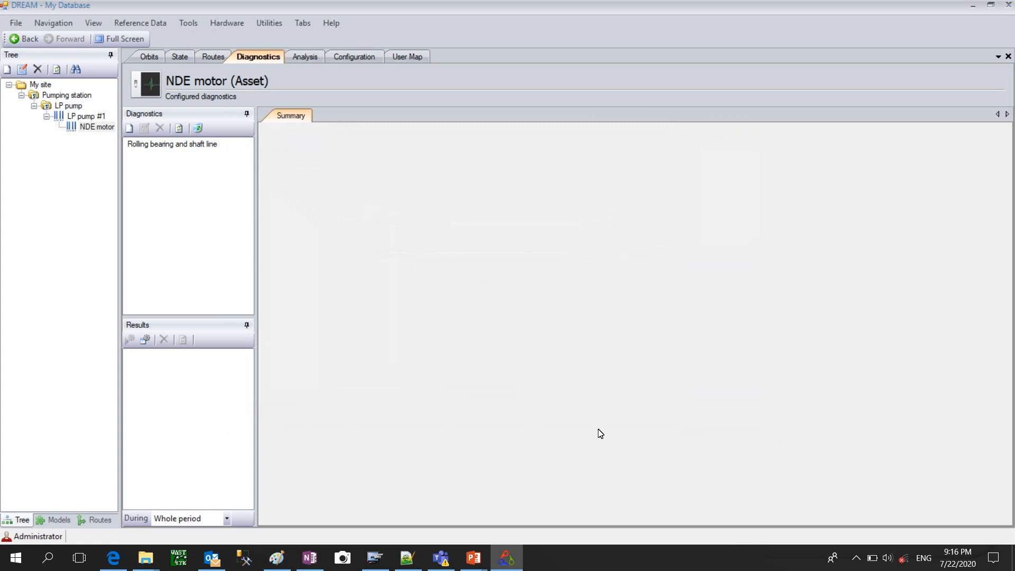
Review the NDE motor's list of measurement setups, and view the user map of LP pump #1.
left_click(354, 58)
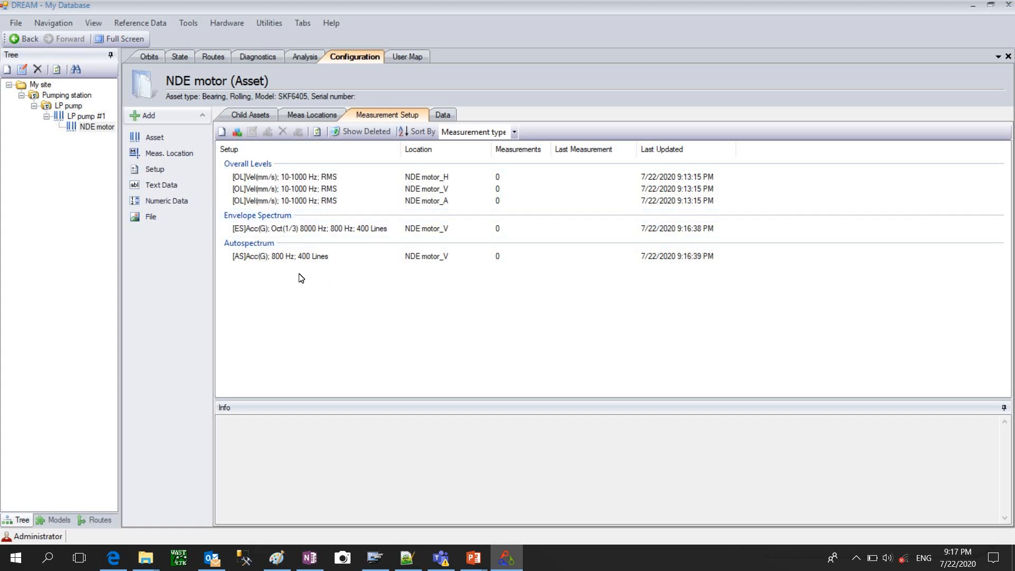
left_click(88, 118)
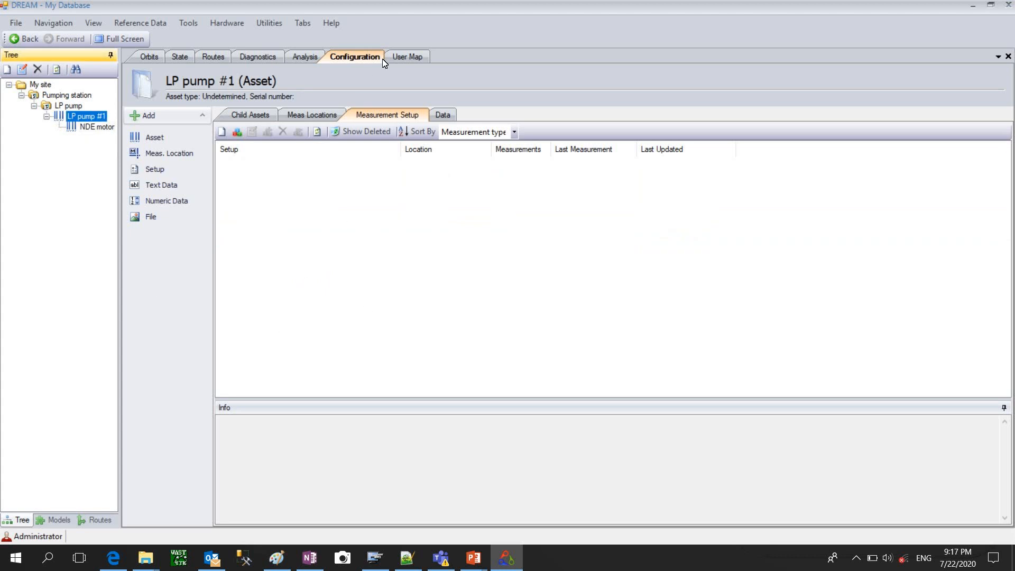
left_click(415, 60)
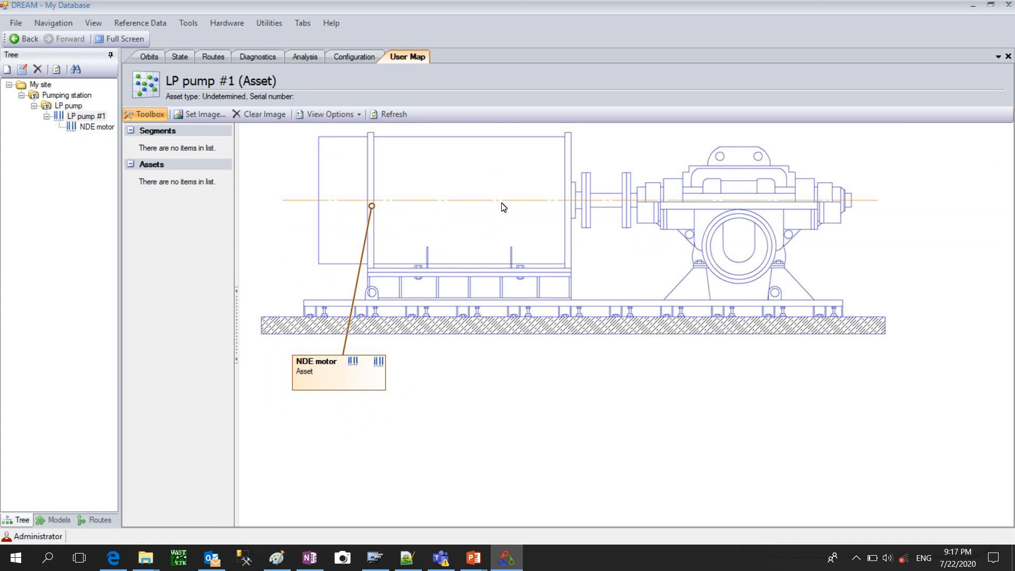
Copy the NDE motor asset and paste it under LP pump #1 without measurements, naming the copy DE motor.
right_click(88, 129)
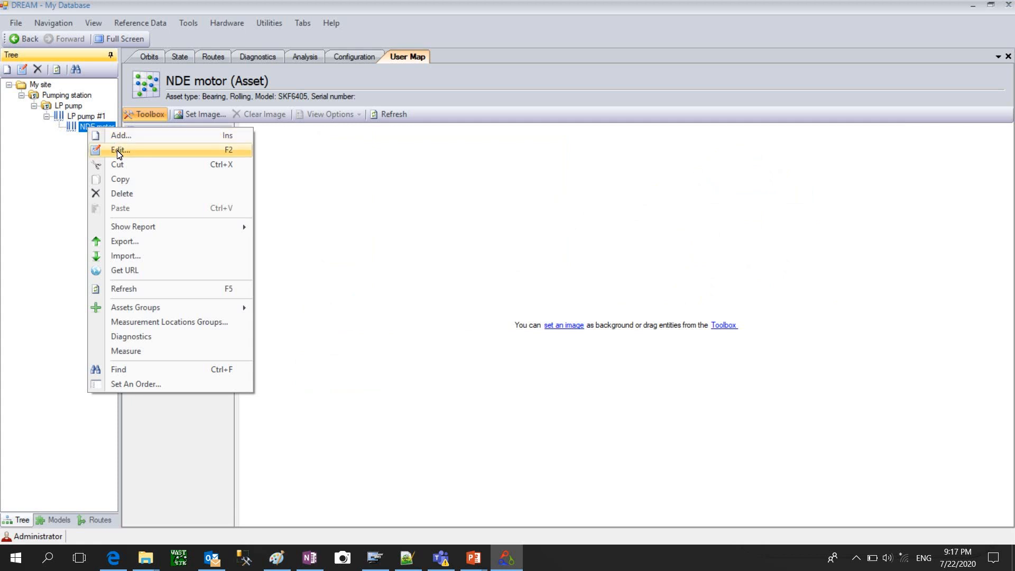
left_click(121, 180)
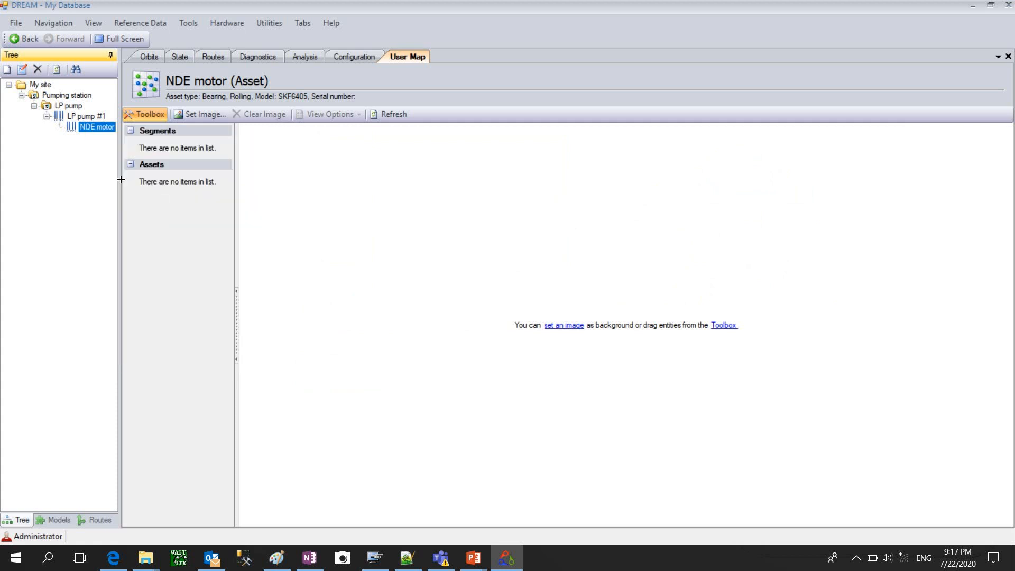
left_click(88, 117)
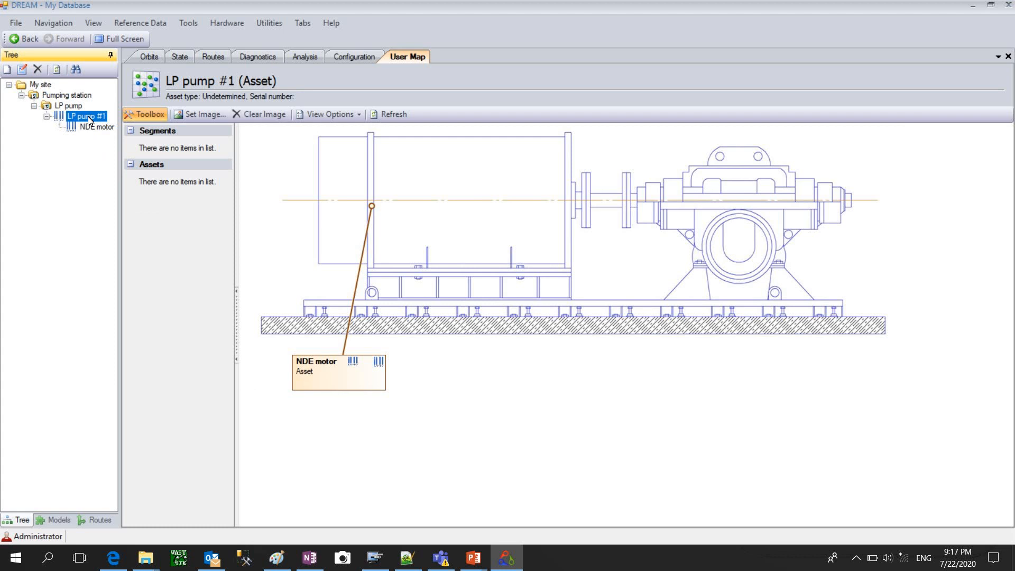
right_click(88, 120)
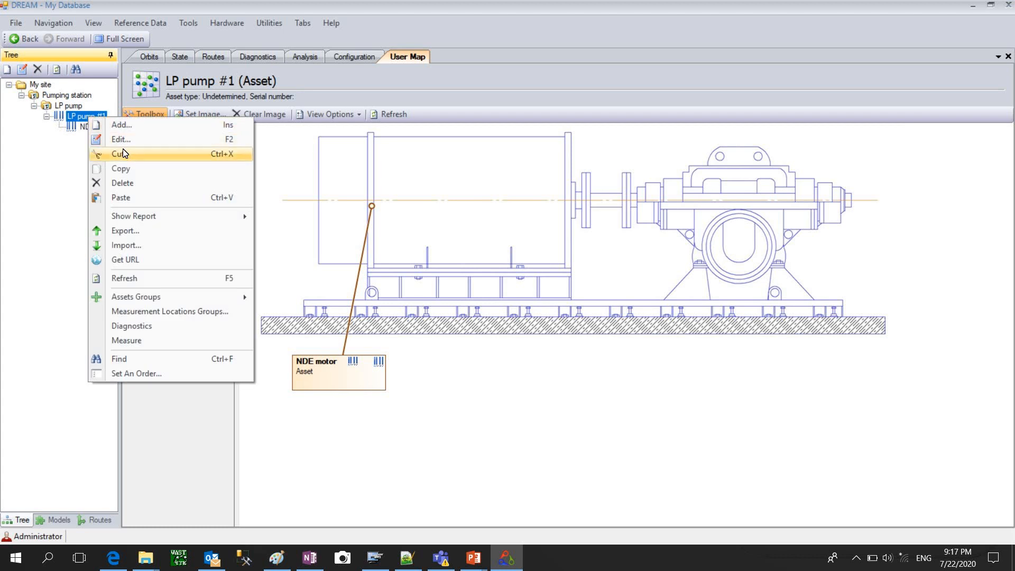
left_click(121, 197)
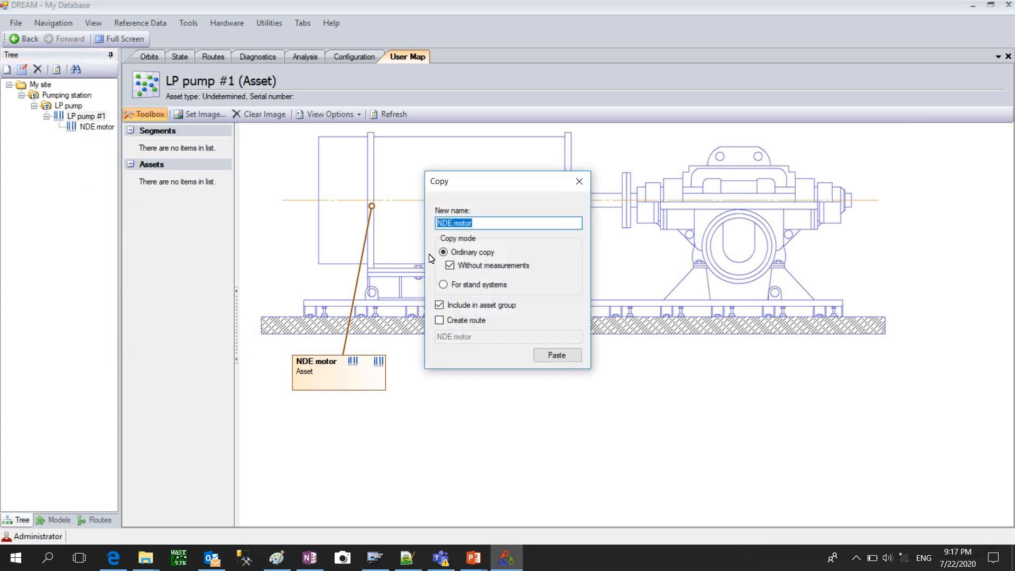
left_click(445, 224)
key("BackSpace")
left_click(564, 358)
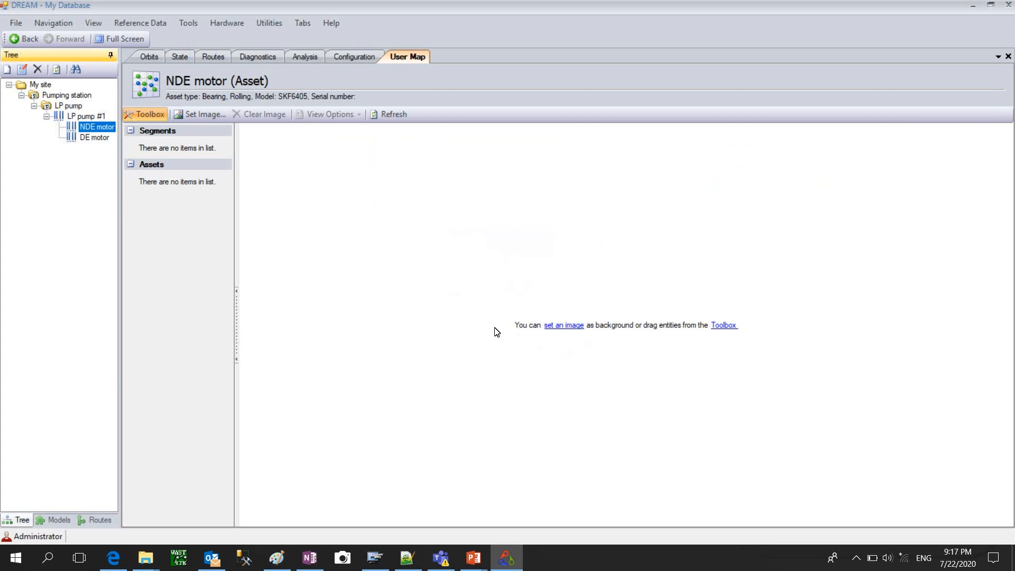
Check the DE motor and NDE motor assets, and view the user map of LP pump #1 with the toolbox hidden.
left_click(89, 140)
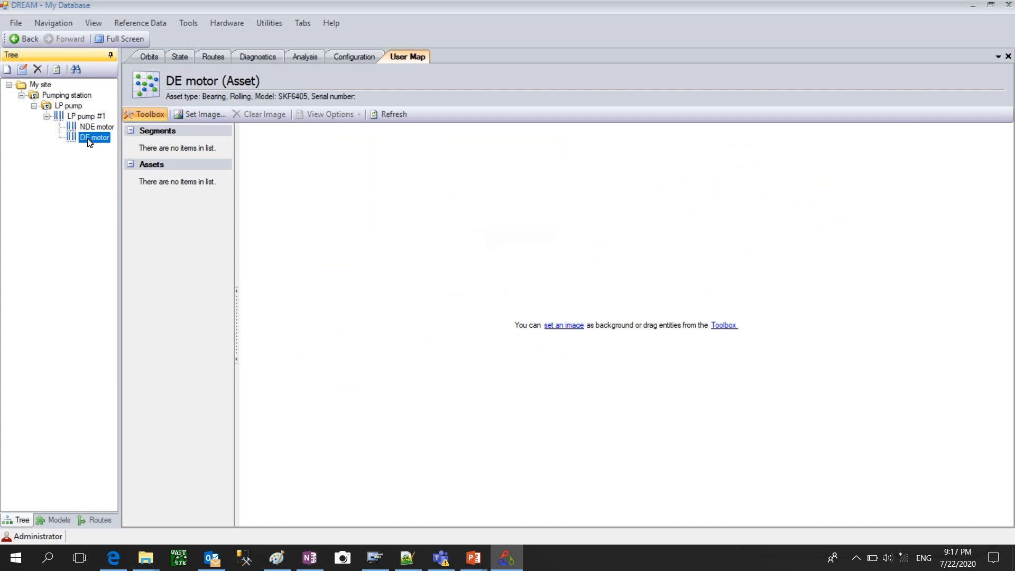
left_click(91, 126)
left_click(88, 116)
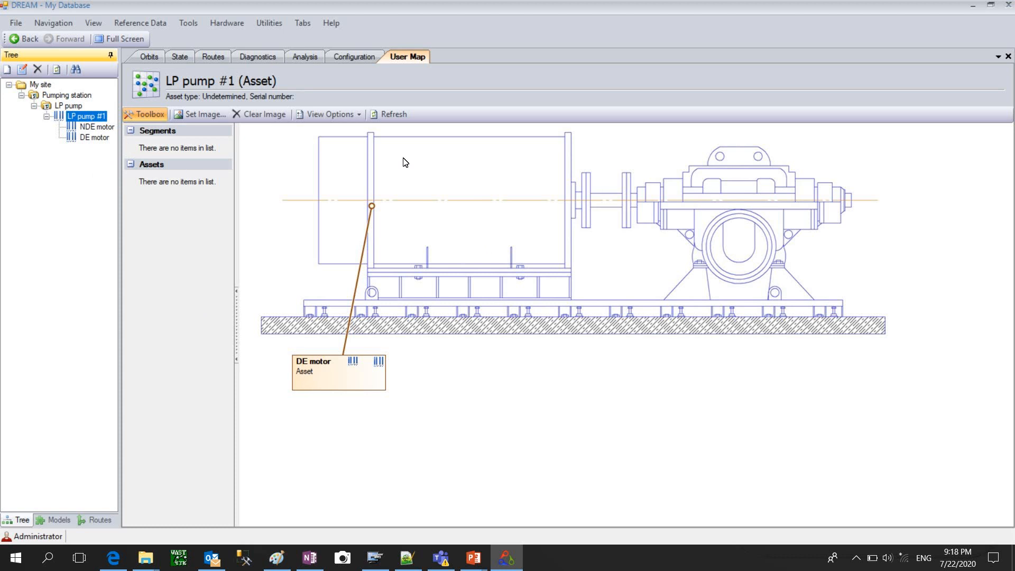
left_click(151, 115)
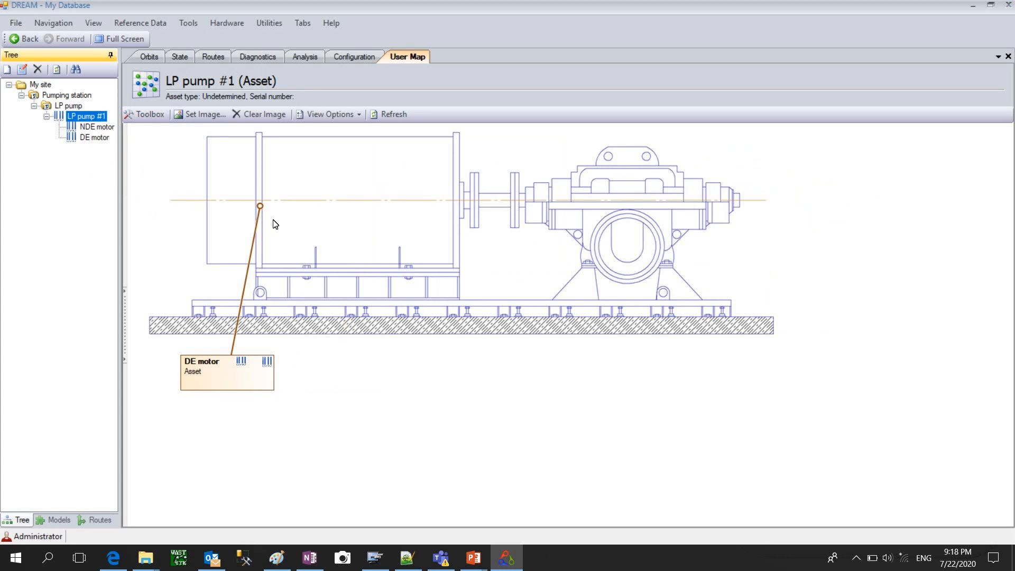
right_click(344, 212)
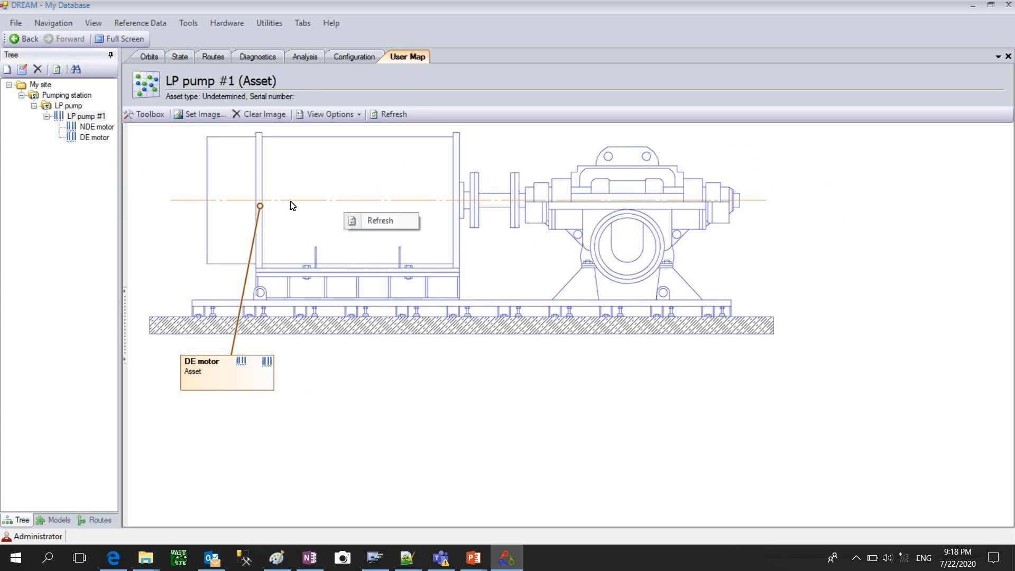
Add an asset named motor under LP pump #1 with the asset type Motor, AC, Induction.
left_click(86, 116)
right_click(86, 117)
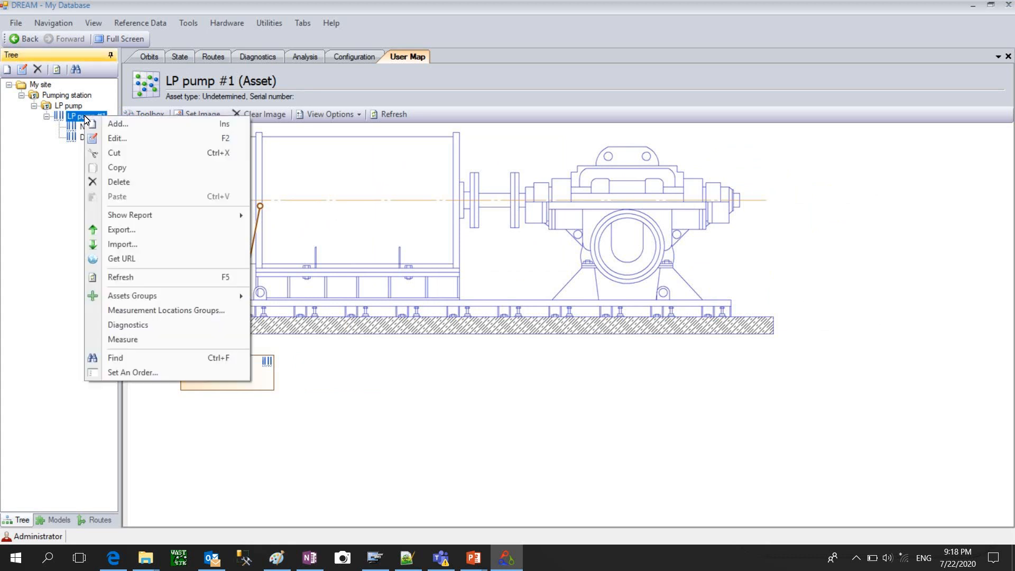
left_click(115, 126)
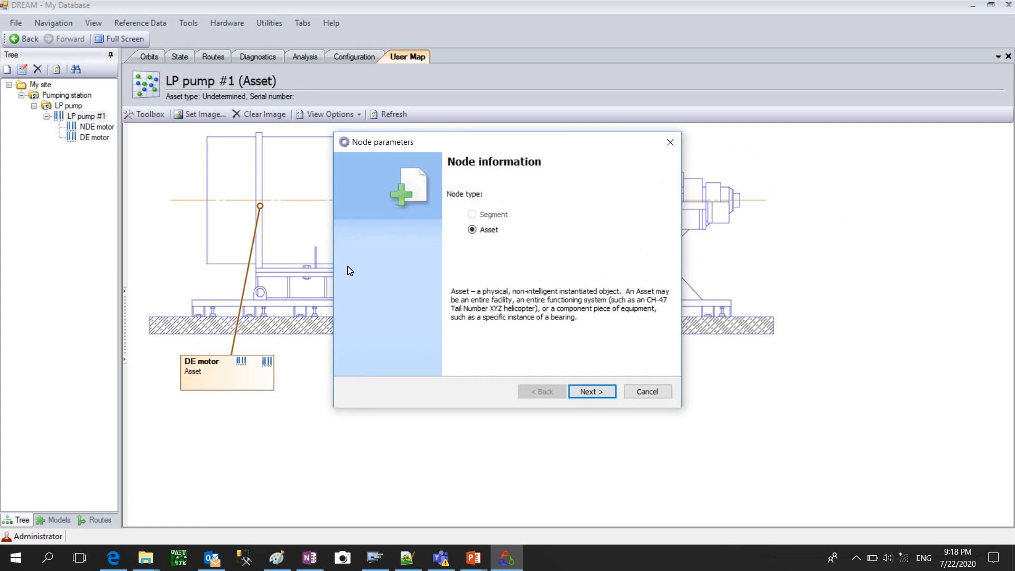
left_click(601, 397)
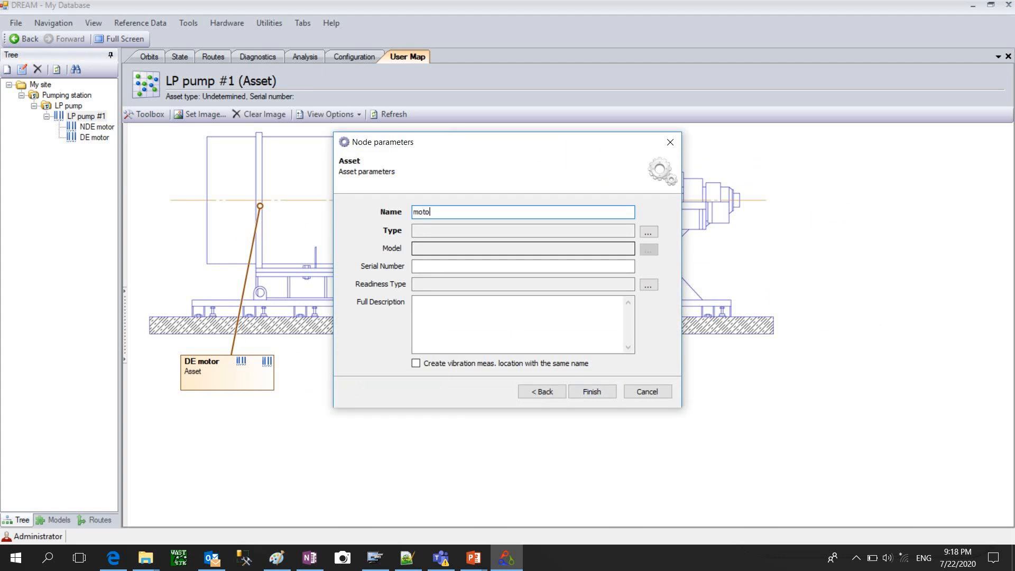
left_click(649, 234)
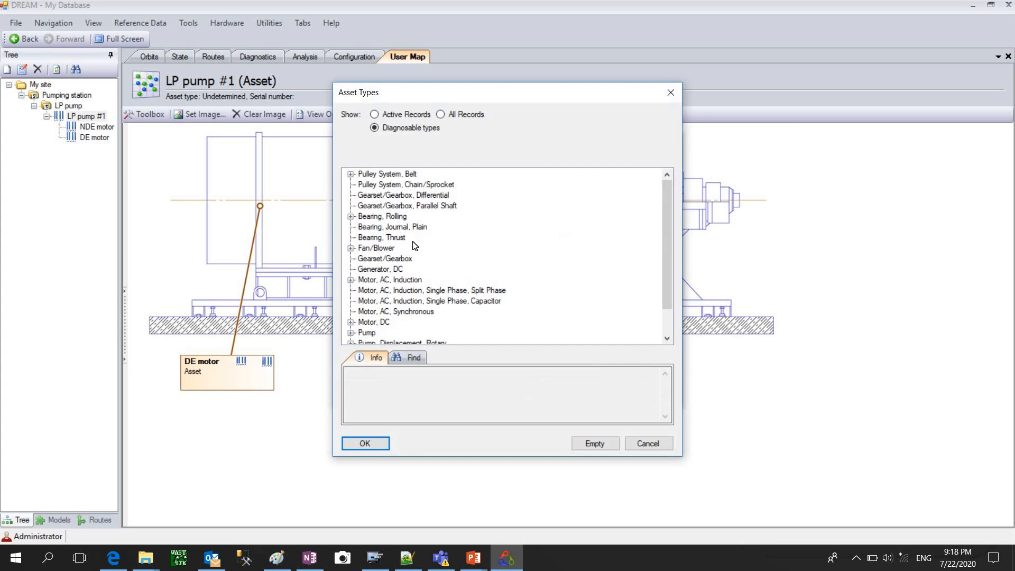
left_click(407, 280)
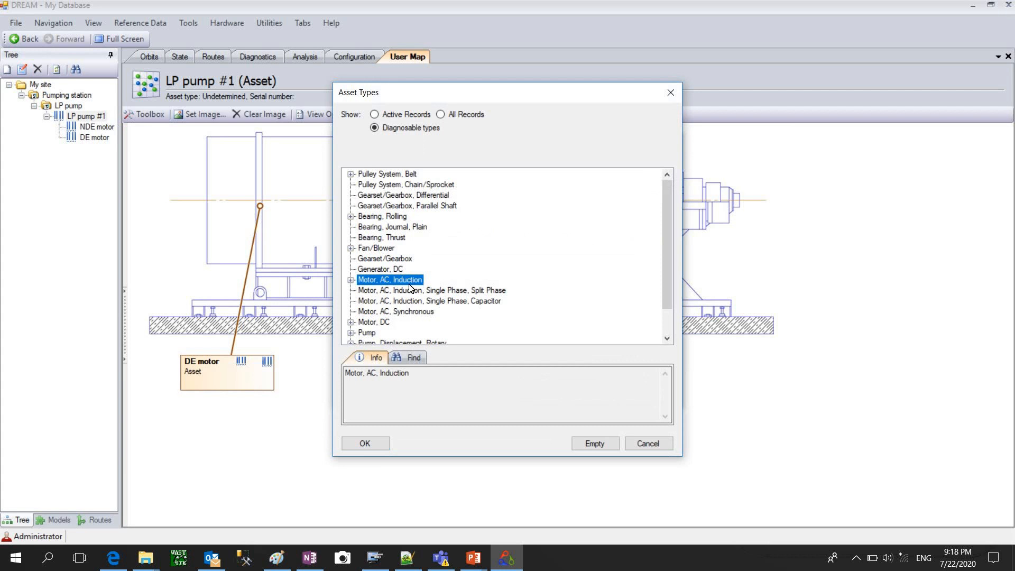
left_click(371, 444)
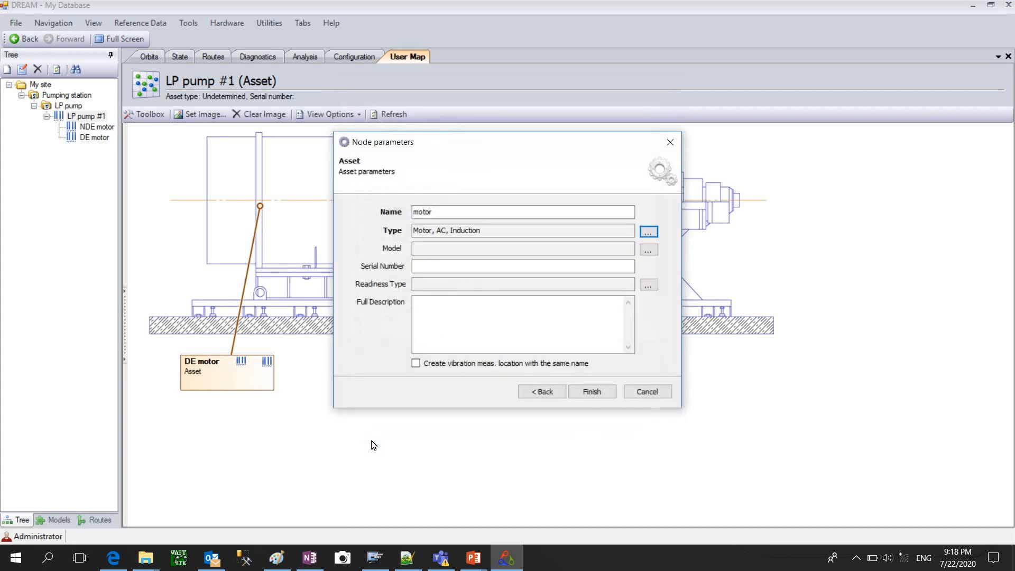
Start a new model for the motor asset, name it Mor of my pl pump and proceed to its diagnostic parameters.
left_click(647, 248)
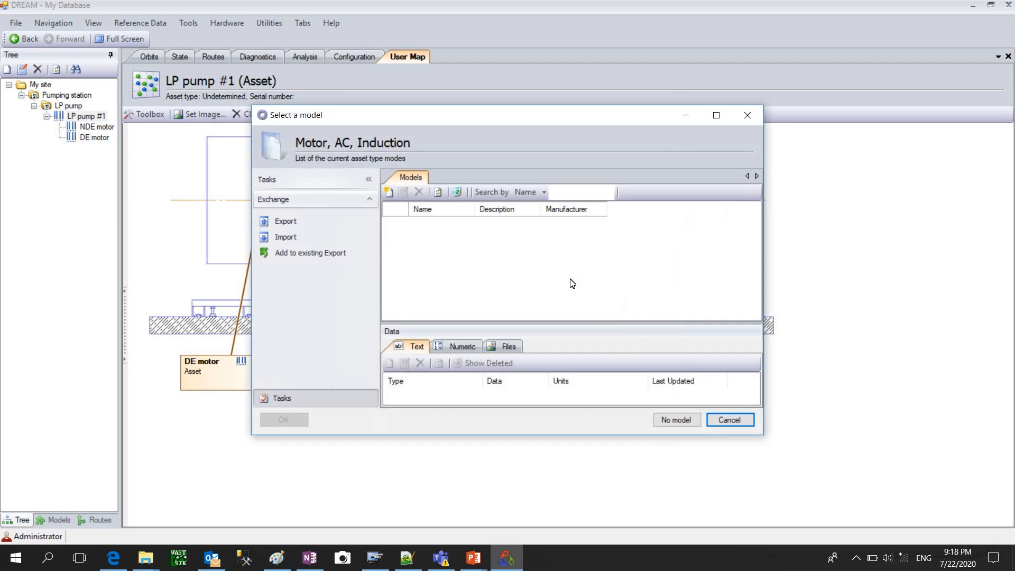
left_click(388, 192)
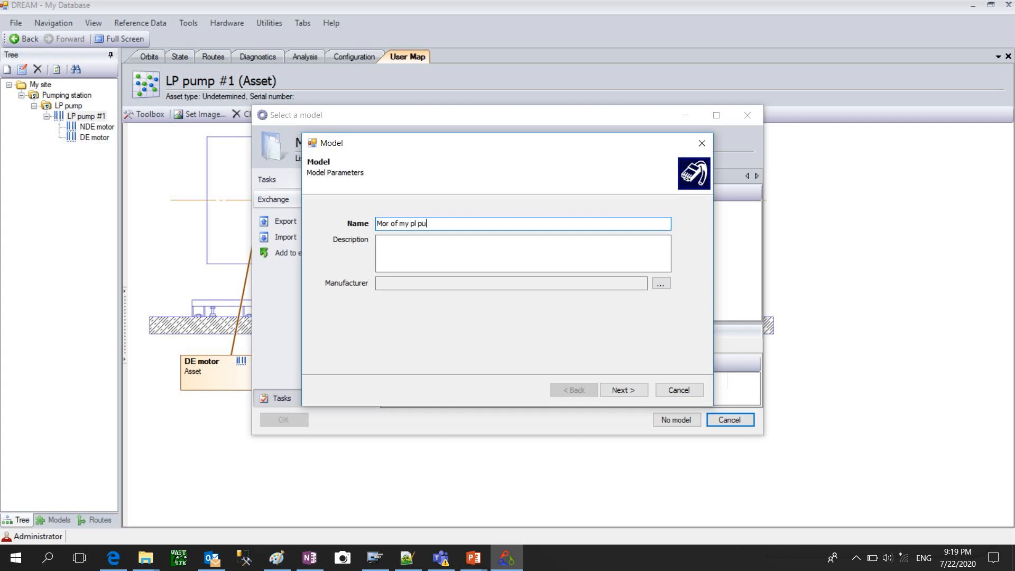
key("BackSpace")
type("nm")
left_click(623, 389)
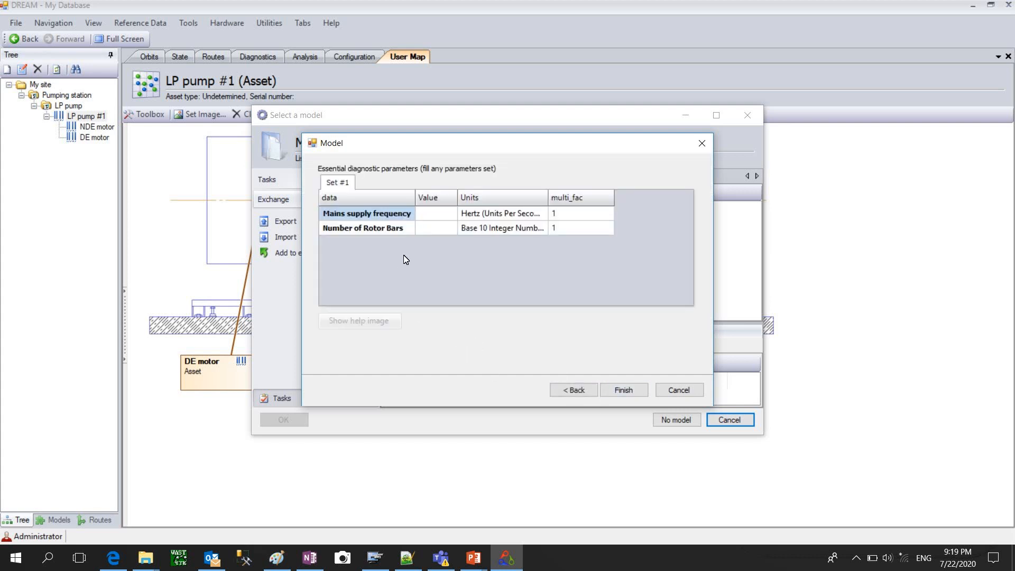
Give the model a mains supply frequency of 50 Hz and 40 rotor bars, and finish the motor asset with this model.
left_click(430, 215)
left_click(433, 212)
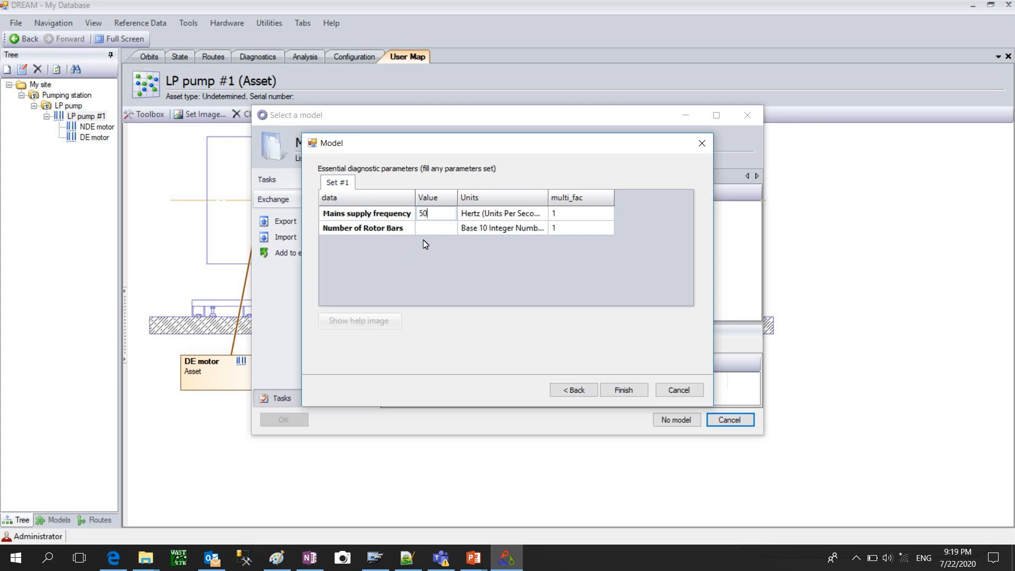
left_click(434, 228)
left_click(434, 228)
type("40")
left_click(623, 390)
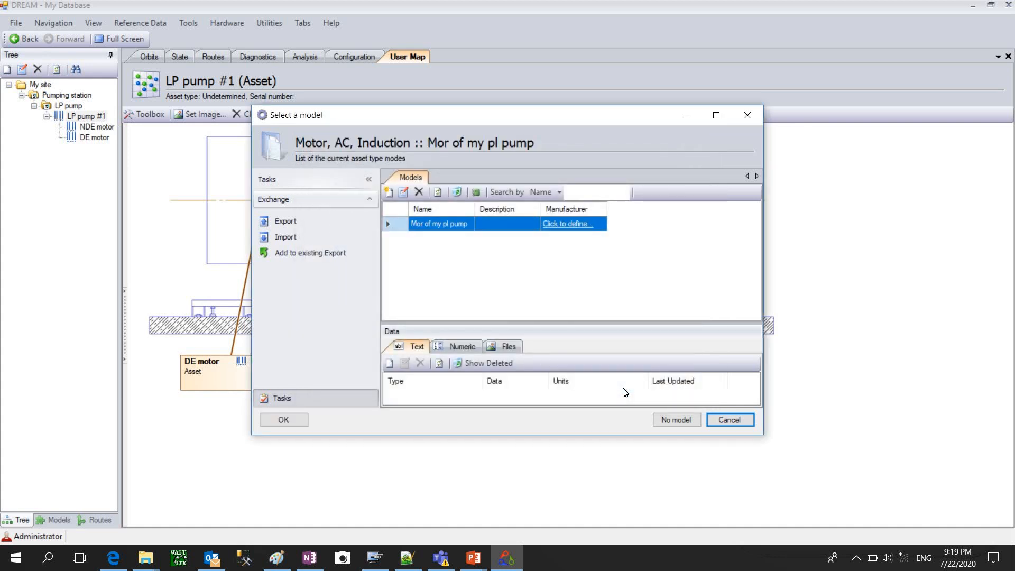
left_click(284, 420)
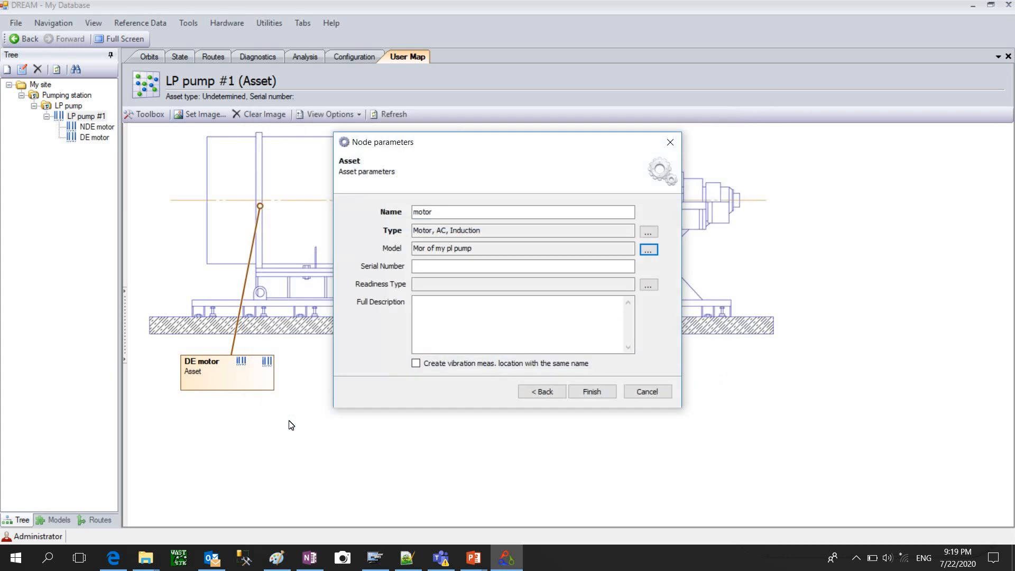
left_click(593, 392)
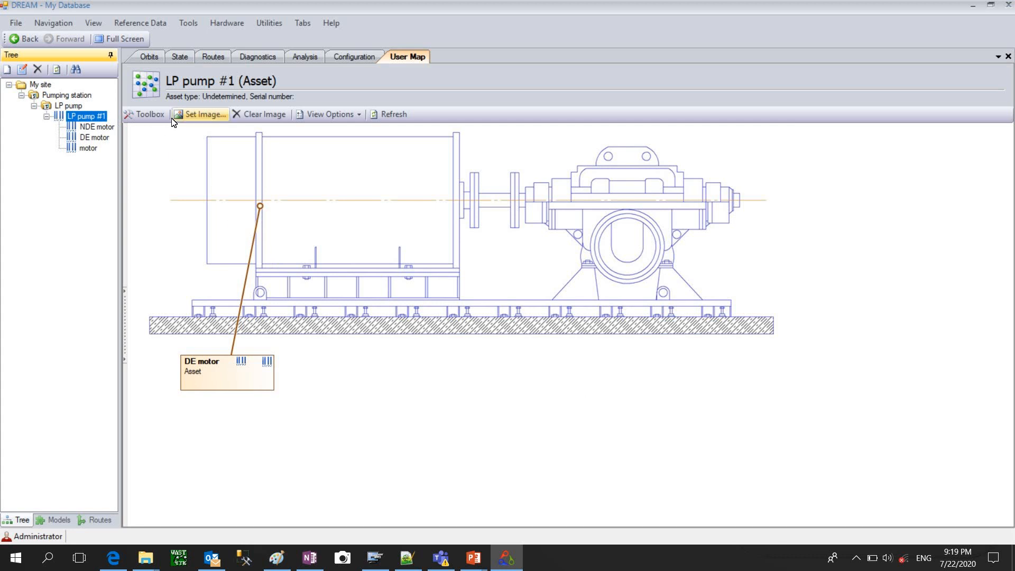
Place the motor asset on the user map of LP pump #1, pointing to the middle of the motor body.
left_click(150, 115)
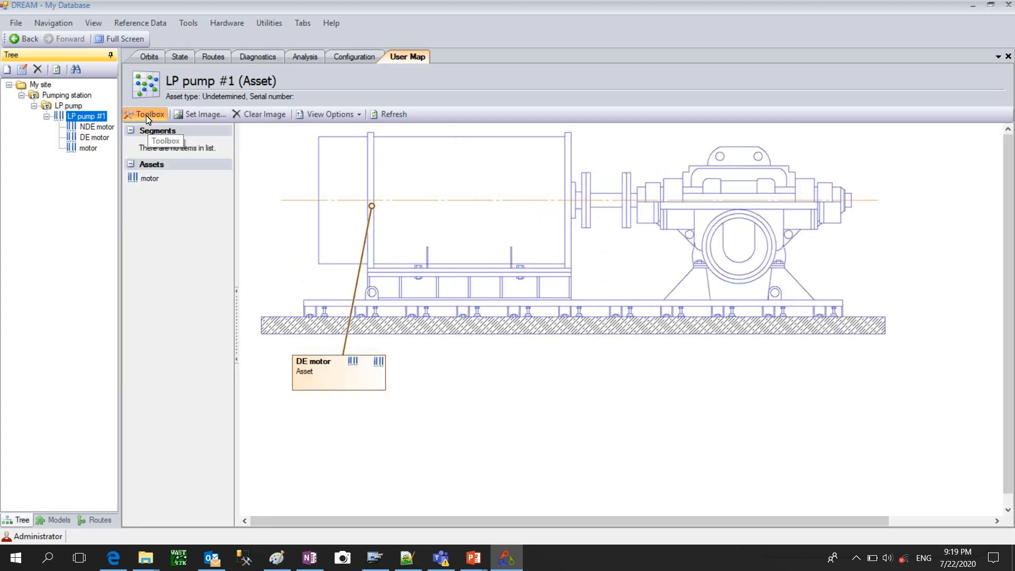
mouse_move(141, 180)
left_mouse_down()
mouse_move(368, 332)
mouse_move(520, 407)
mouse_move(493, 262)
mouse_move(466, 206)
left_mouse_up()
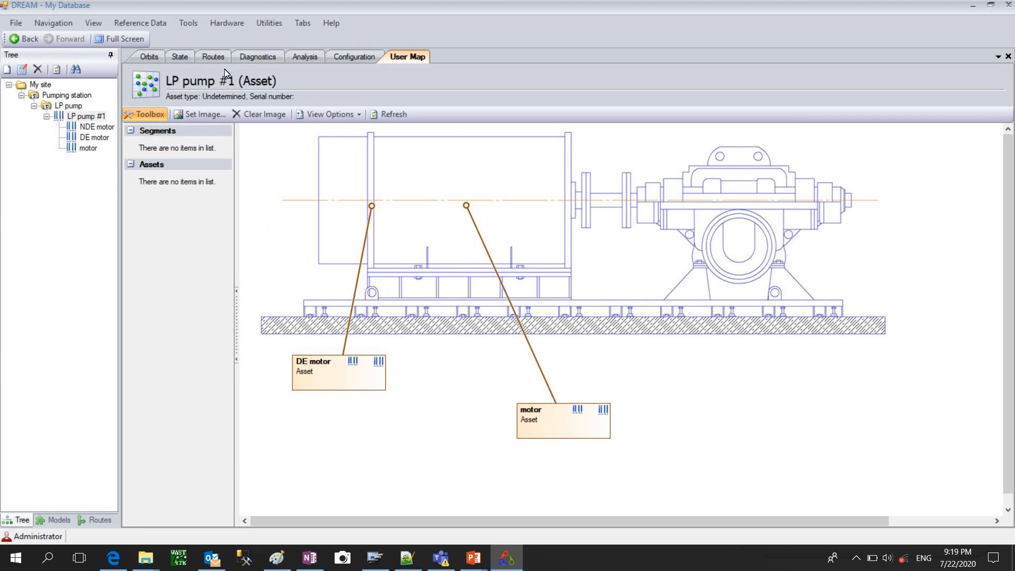
left_click(264, 63)
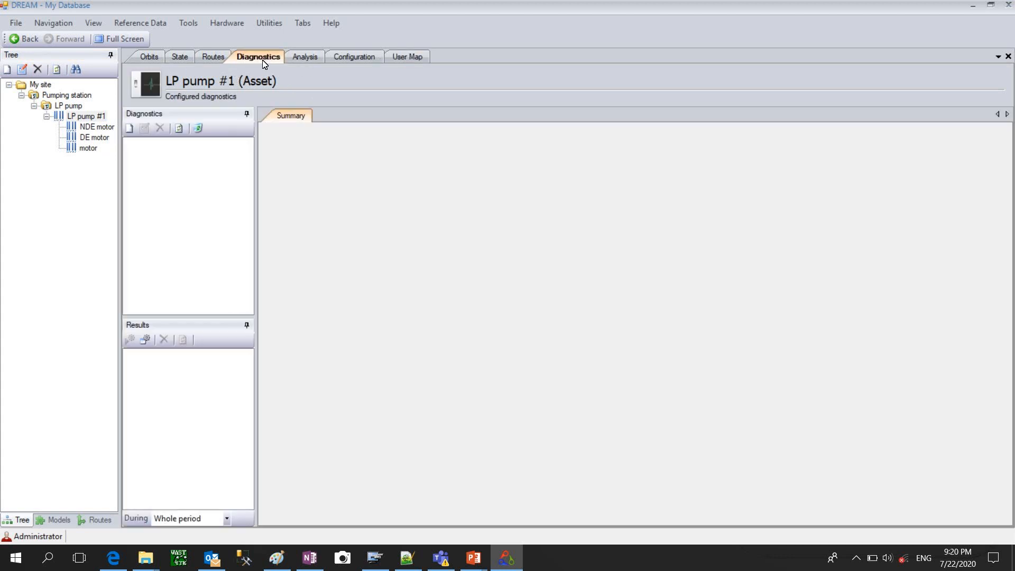
left_click(129, 129)
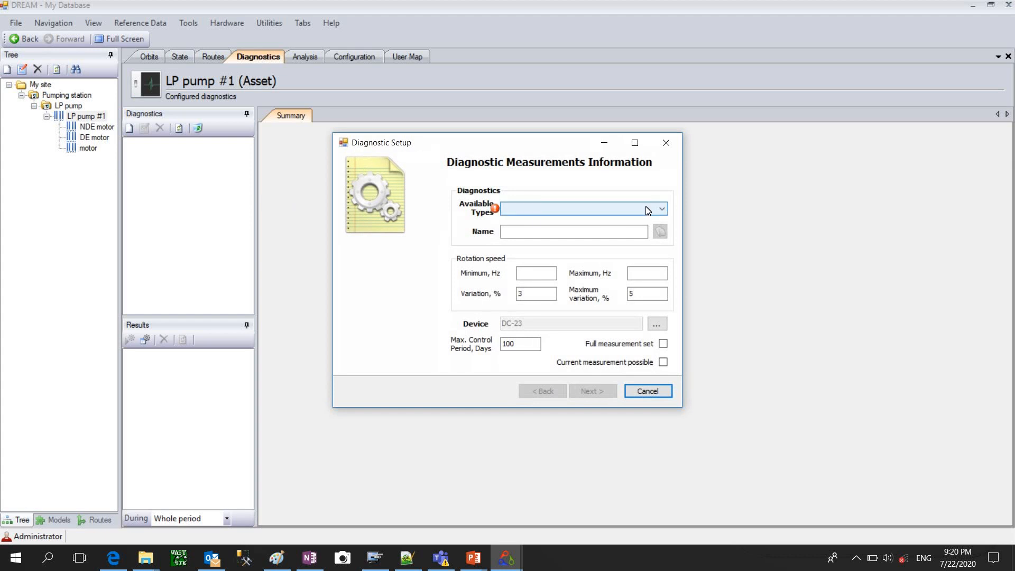
left_click(662, 209)
left_click(663, 209)
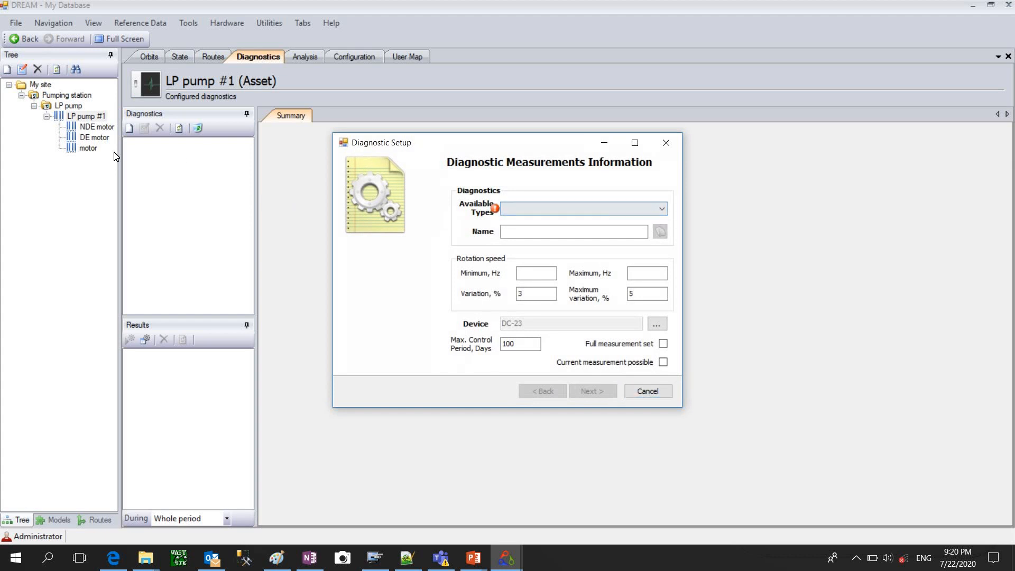
left_click(88, 150)
left_click(648, 391)
Start a diagnostic setup for the motor asset with the type Induction motor and the matching name Induction motor.
left_click(89, 150)
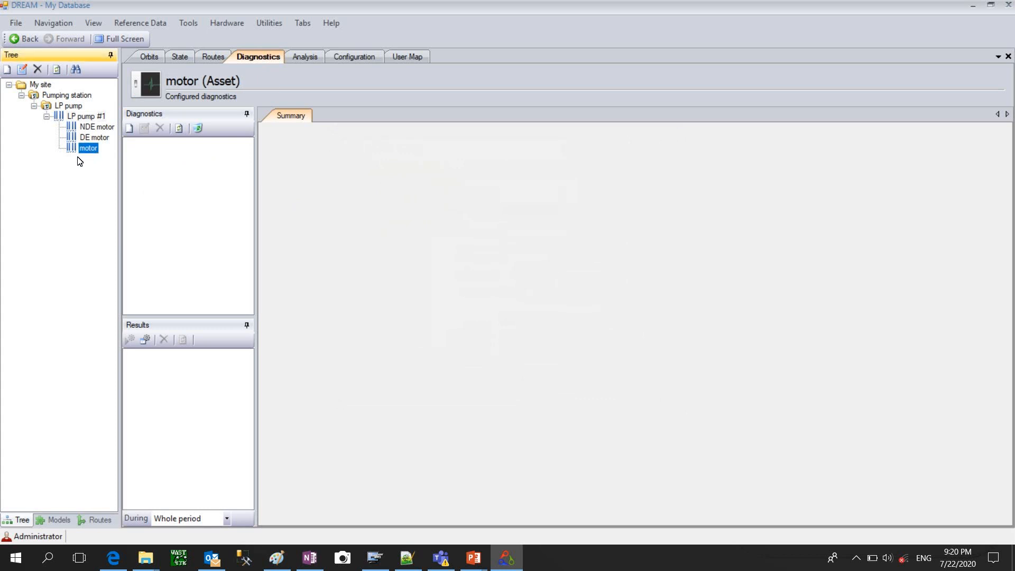
left_click(129, 128)
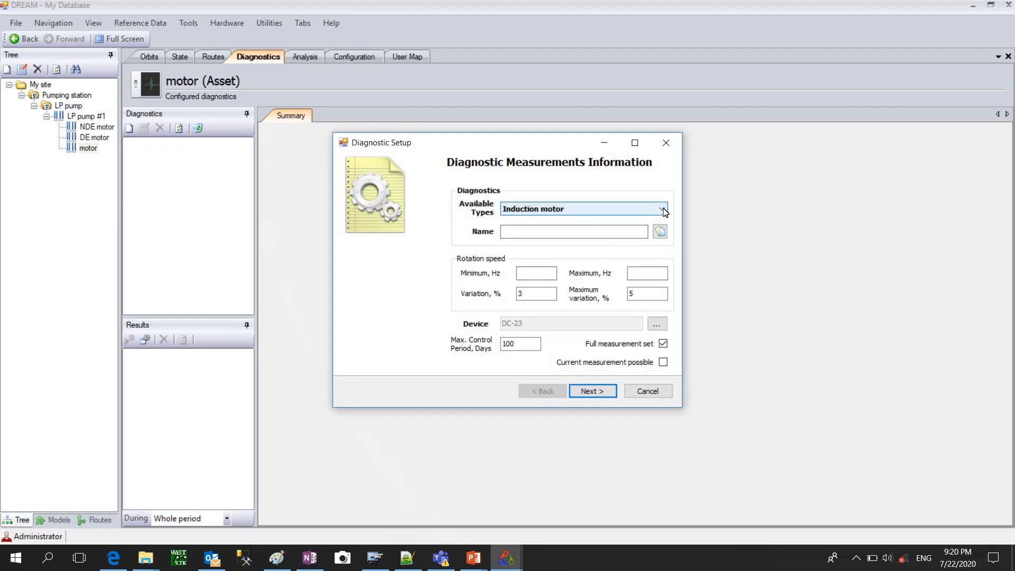
left_click(664, 210)
left_click(527, 222)
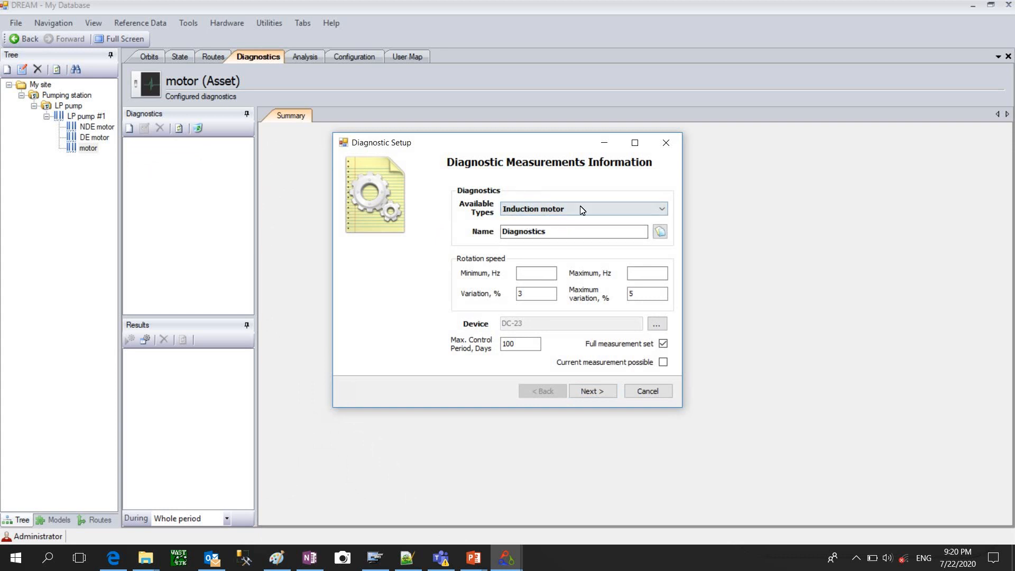
left_click(661, 233)
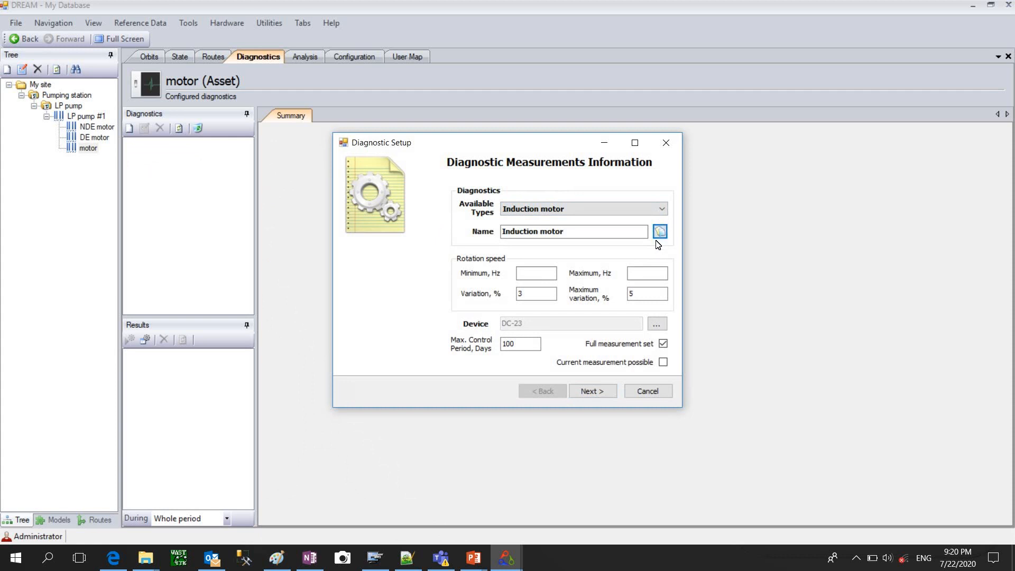
Fill in the minimum and maximum rotation speeds of the induction motor diagnostics and proceed to the defect thresholds.
left_click(534, 274)
left_click(648, 273)
left_click(591, 391)
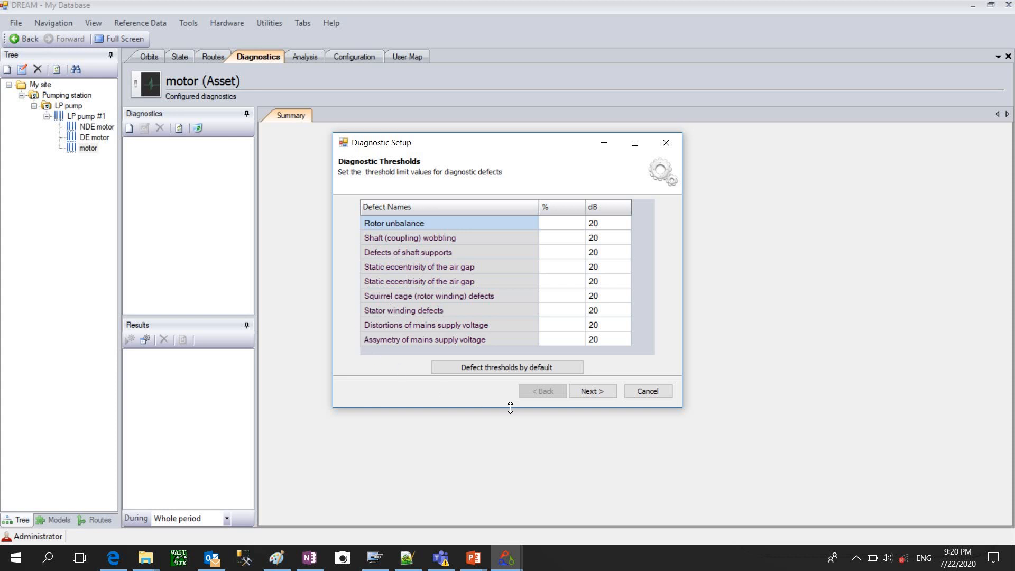
Keep the listed defect thresholds and create a motor measurement location named motor_R of type Vibration, Absolute, Casing.
left_click(593, 392)
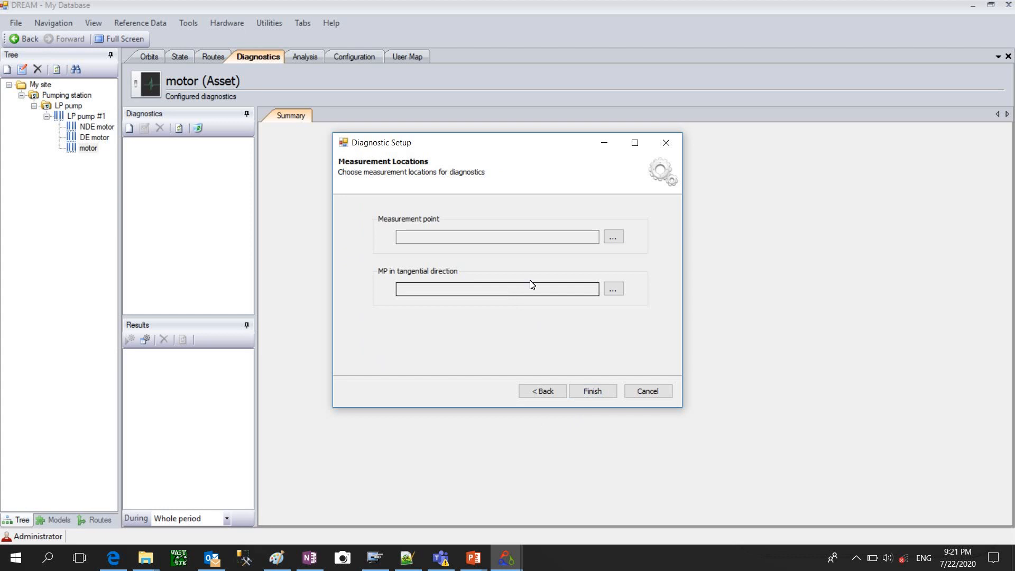
left_click(618, 238)
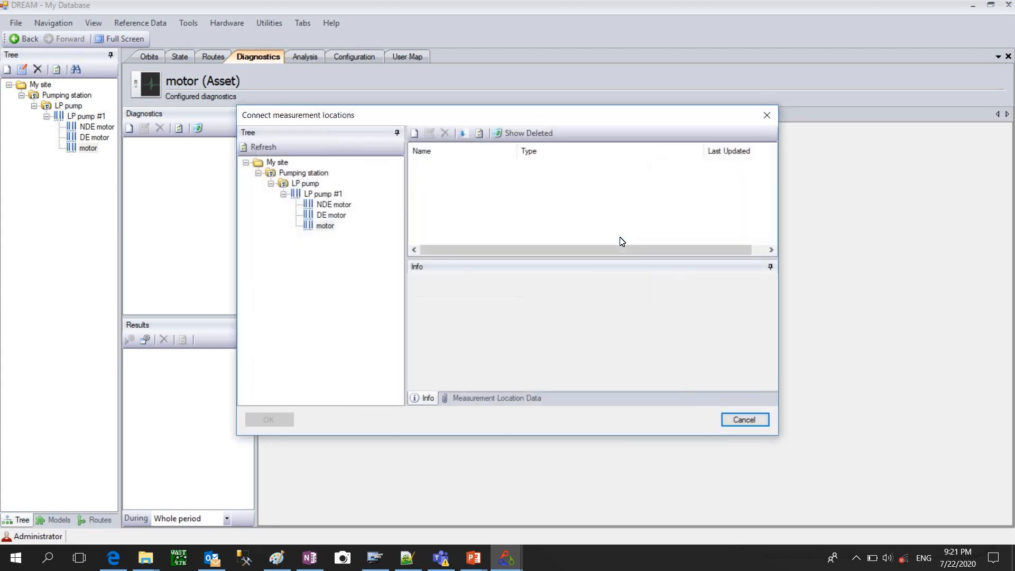
left_click(415, 134)
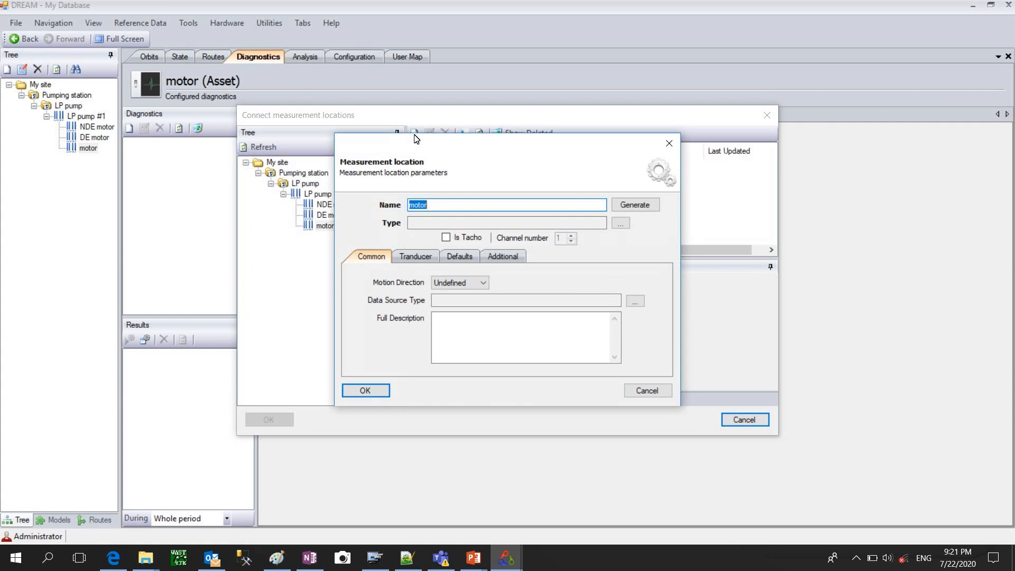
left_click(434, 204)
type("_R")
left_click(620, 225)
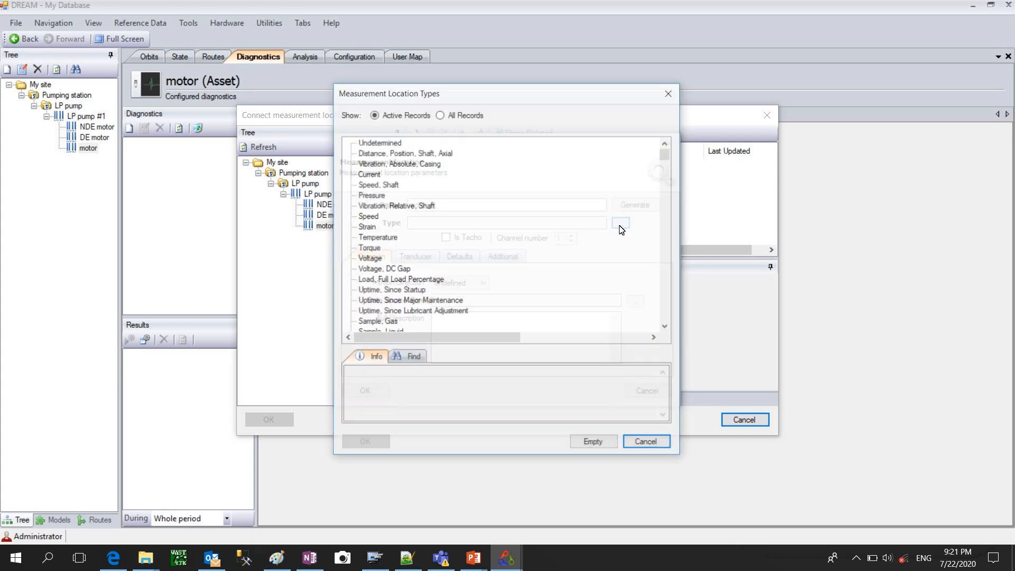
left_click(391, 166)
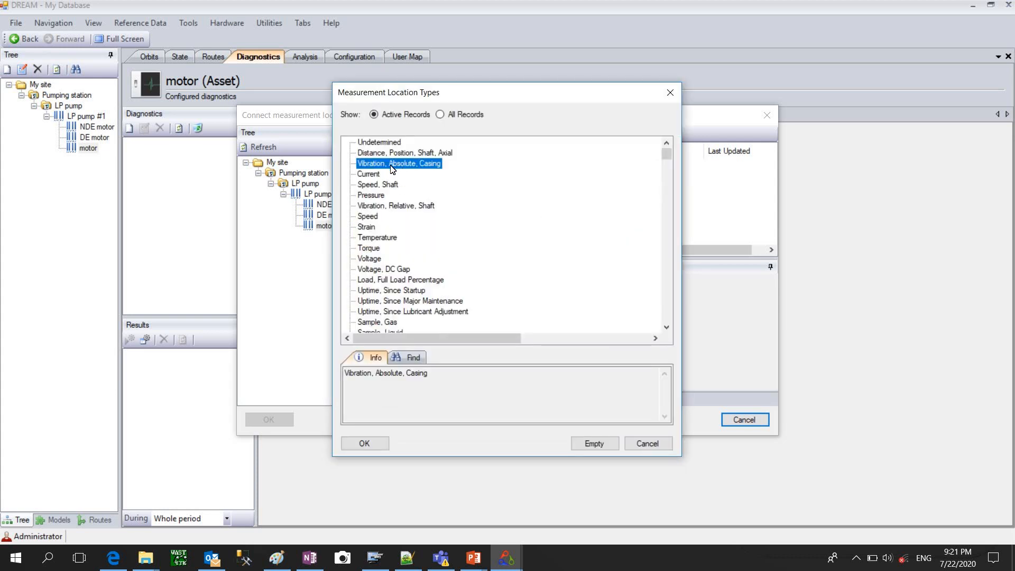
left_click(364, 442)
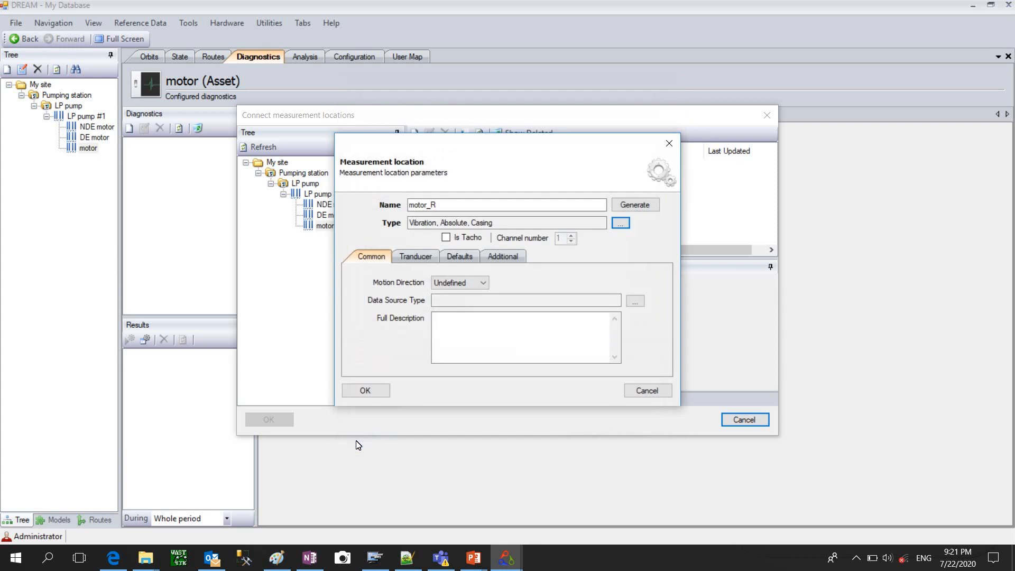
left_click(365, 391)
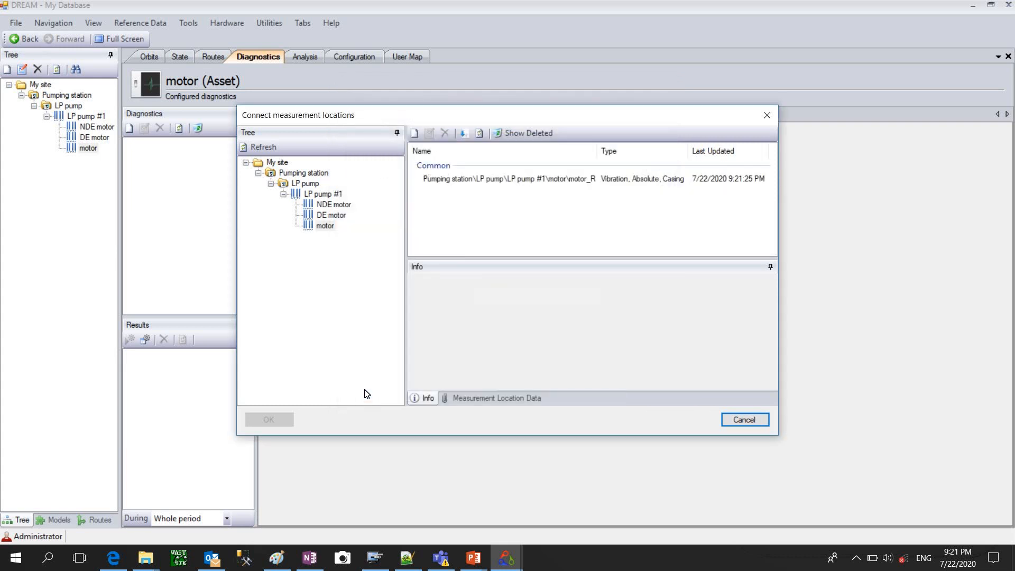
Create a second motor measurement location named motor_T of type Vibration, Absolute, Casing.
left_click(415, 133)
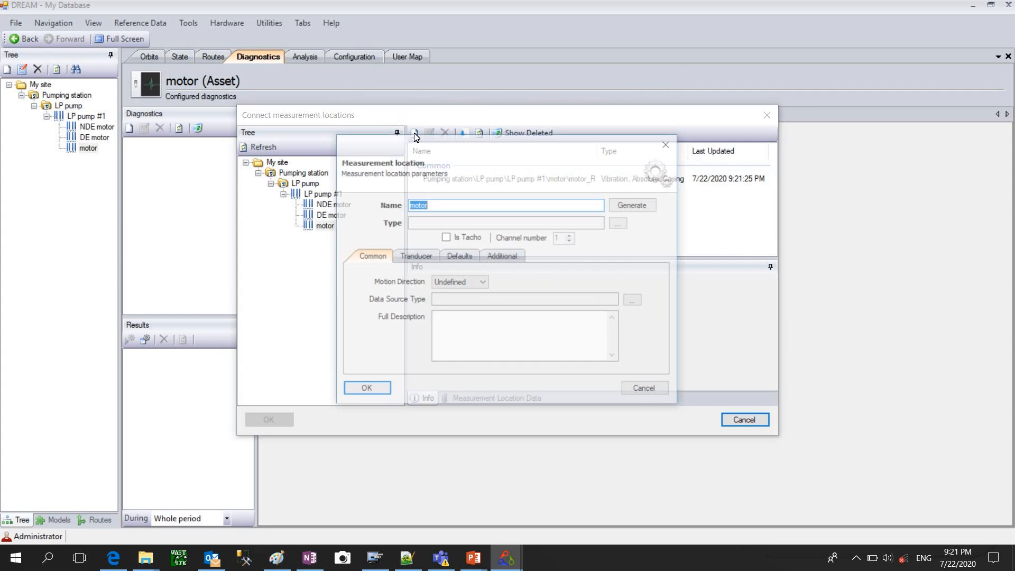
left_click(447, 205)
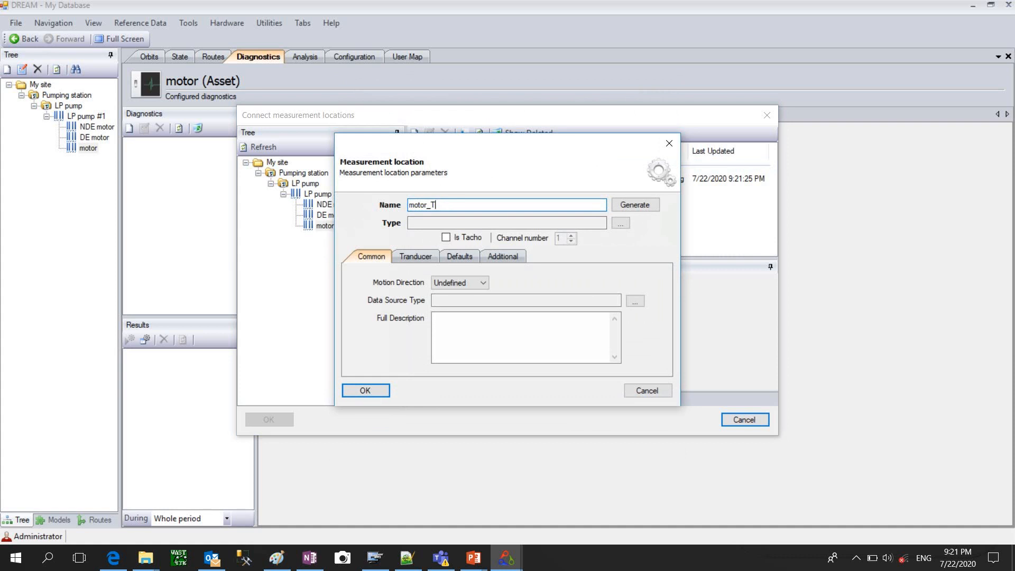
left_click(621, 222)
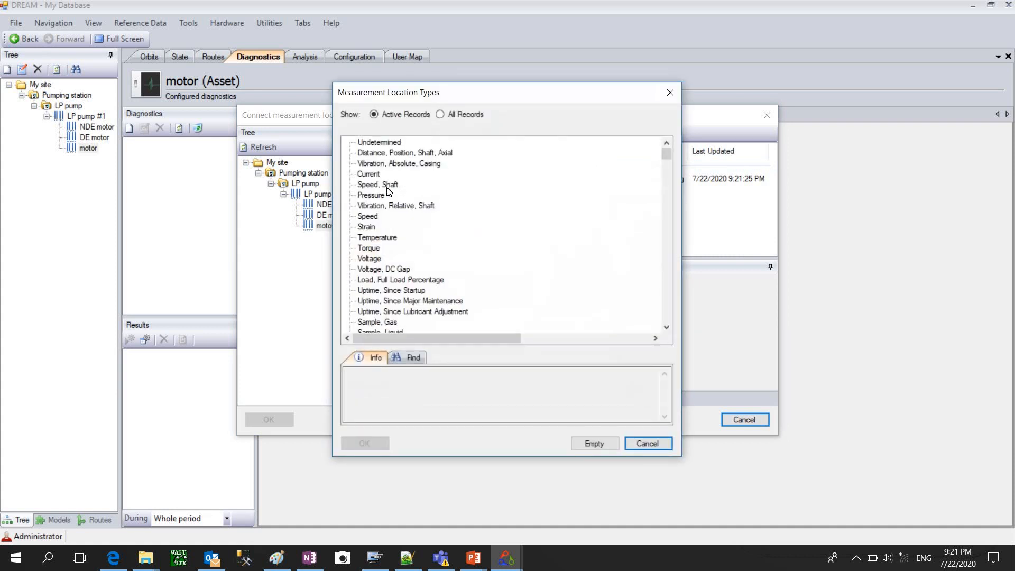
left_click(385, 164)
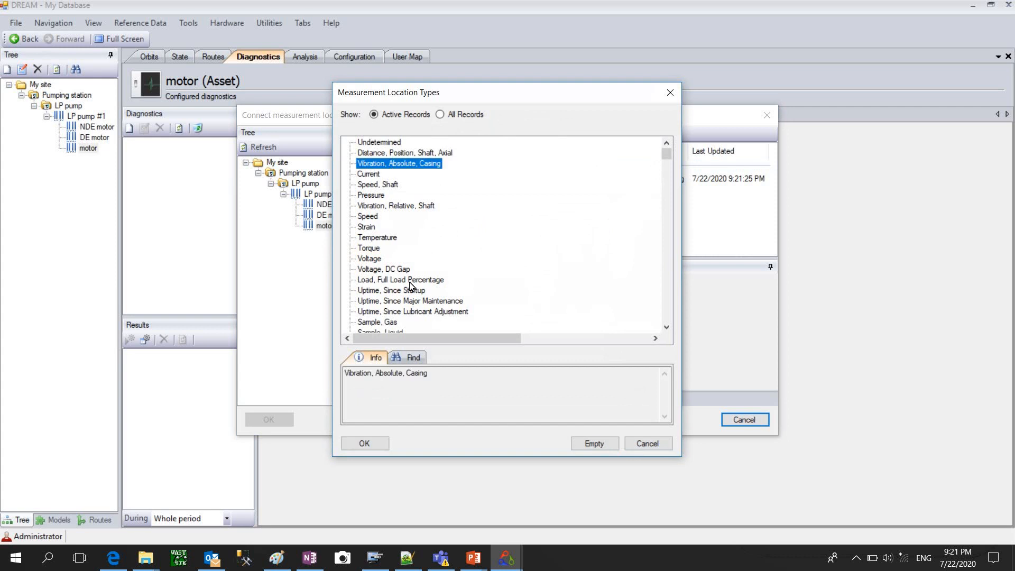
left_click(364, 443)
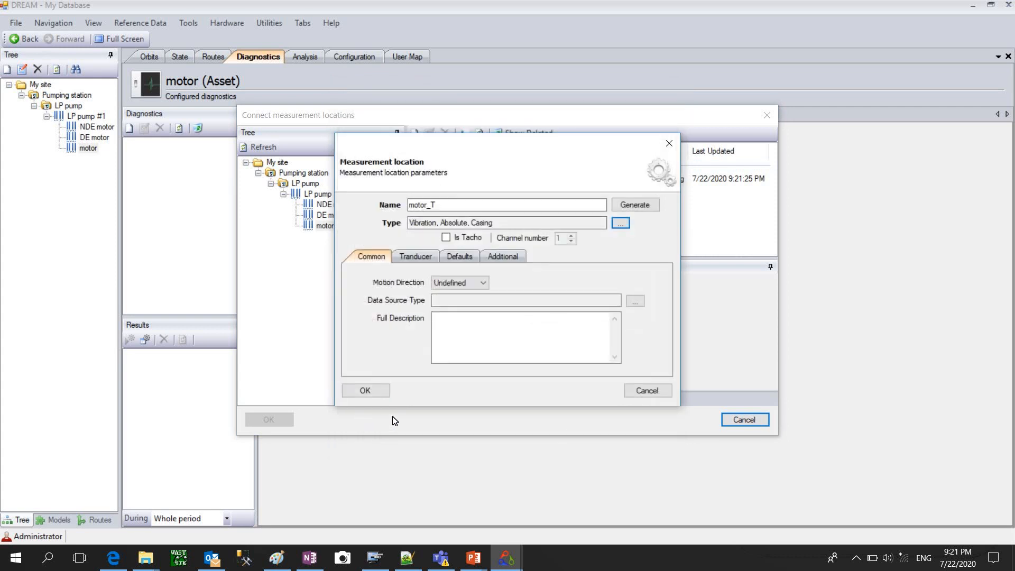
left_click(365, 391)
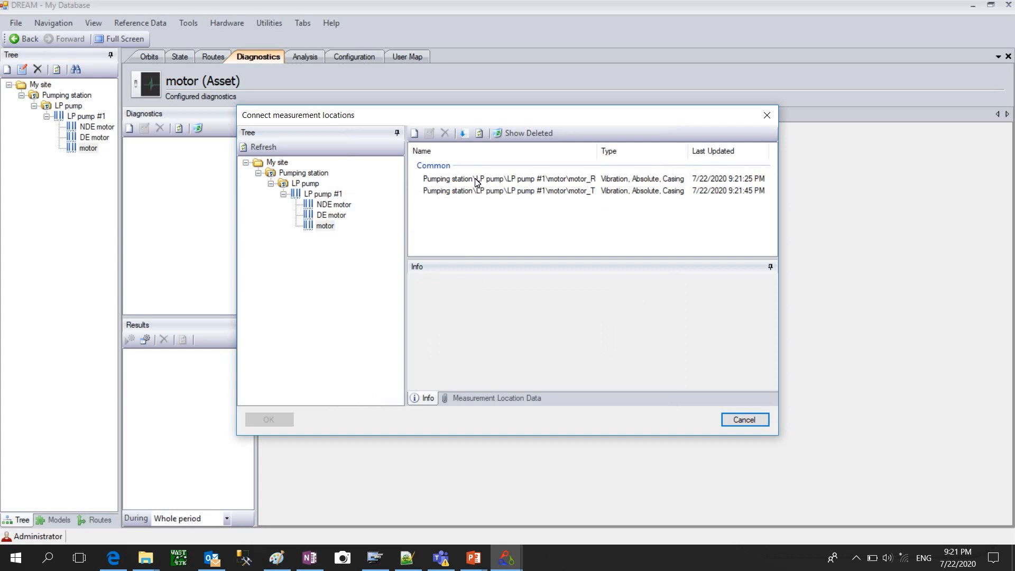
Assign motor_R as the measurement point and motor_T as the tangential one, and finish the induction motor diagnostic setup.
left_click(477, 182)
left_click(279, 418)
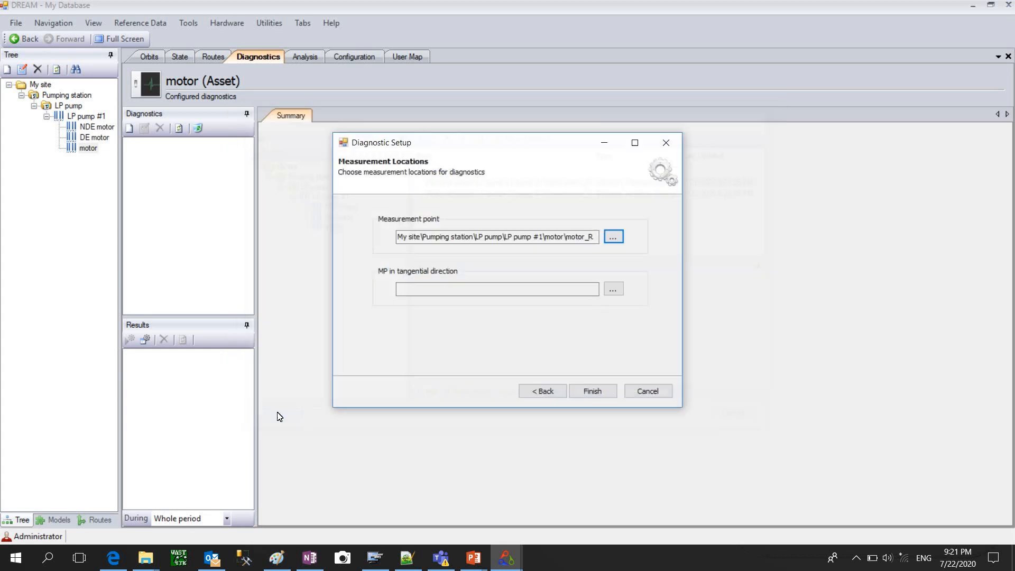
left_click(611, 290)
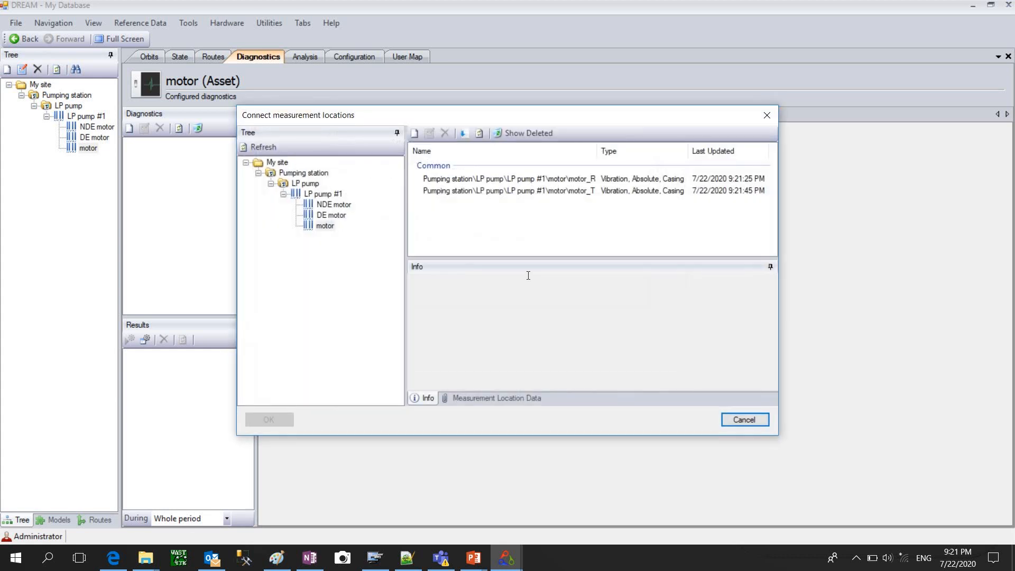
left_click(579, 191)
left_click(280, 420)
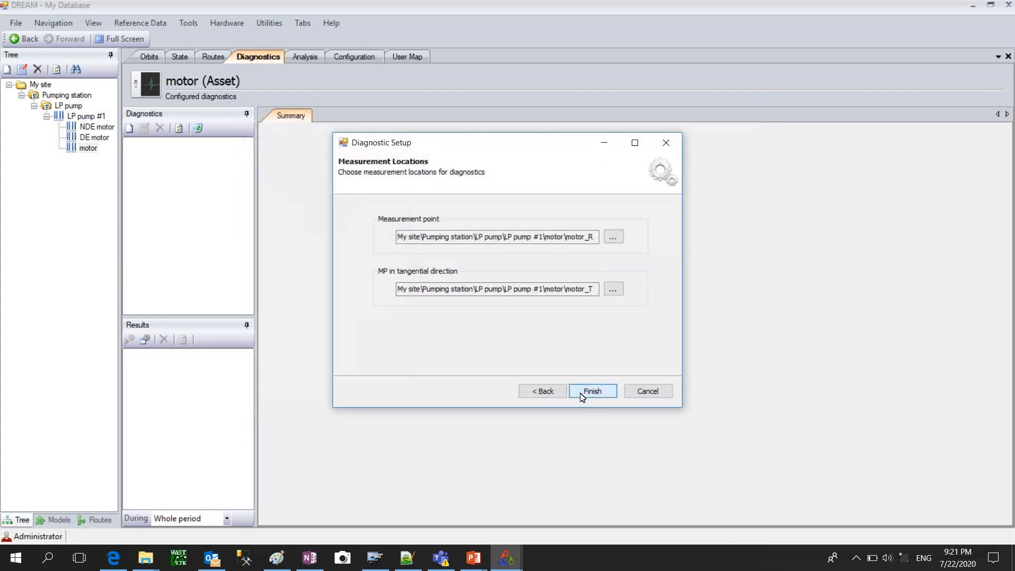
left_click(581, 394)
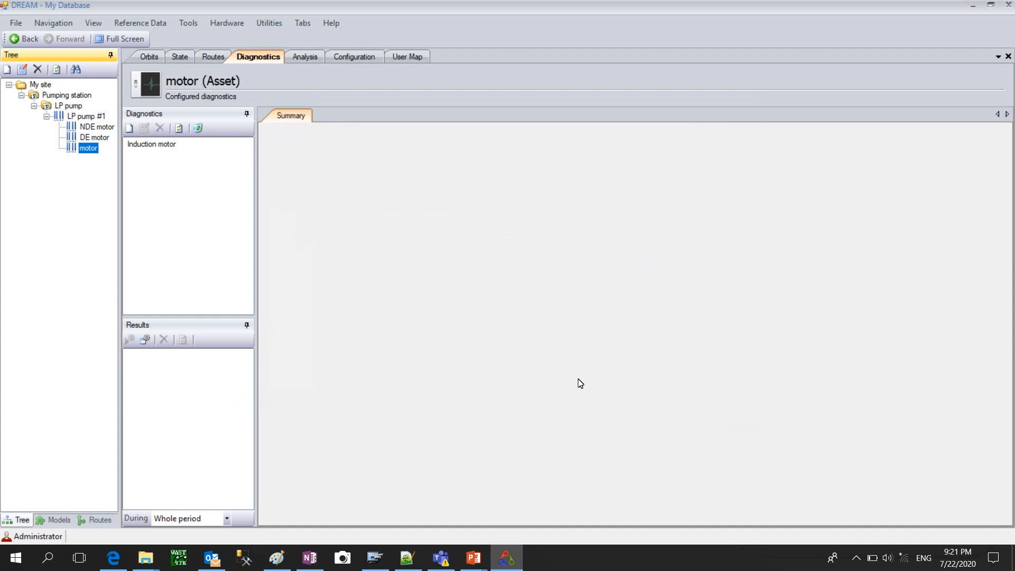
Review the measurement setups of the motor asset and the user map of LP pump #1.
left_click(157, 148)
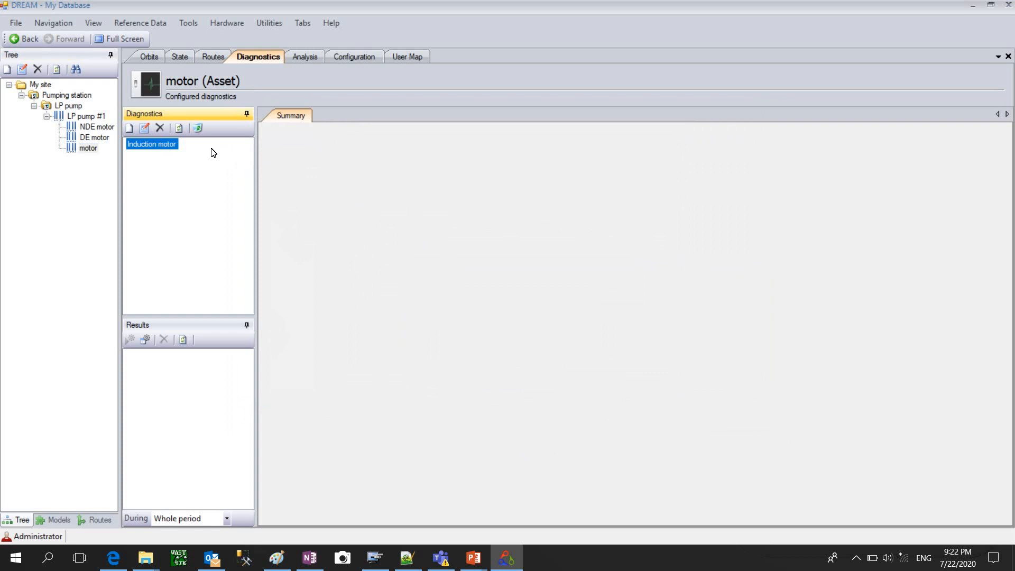
left_click(362, 60)
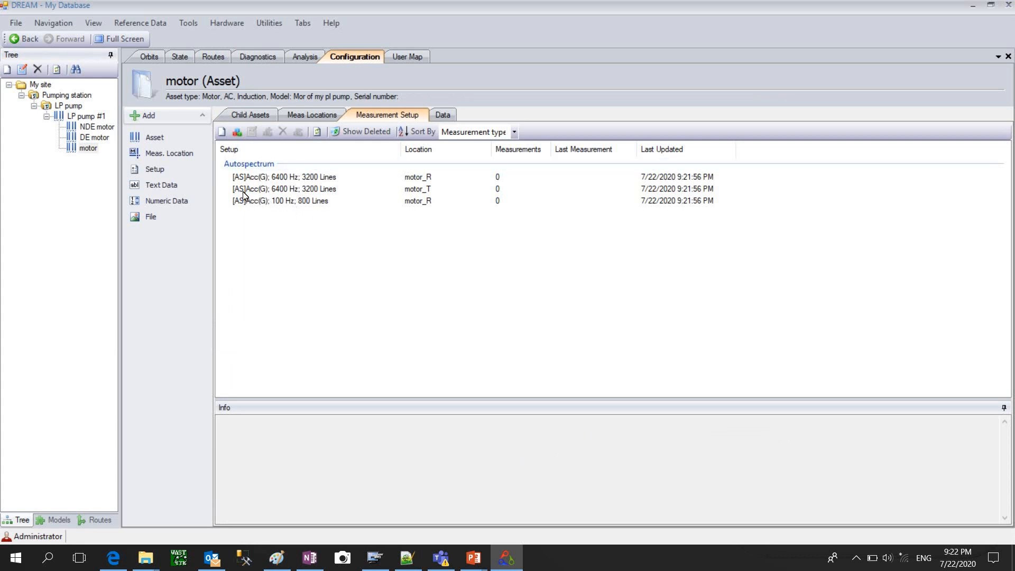
left_click(86, 116)
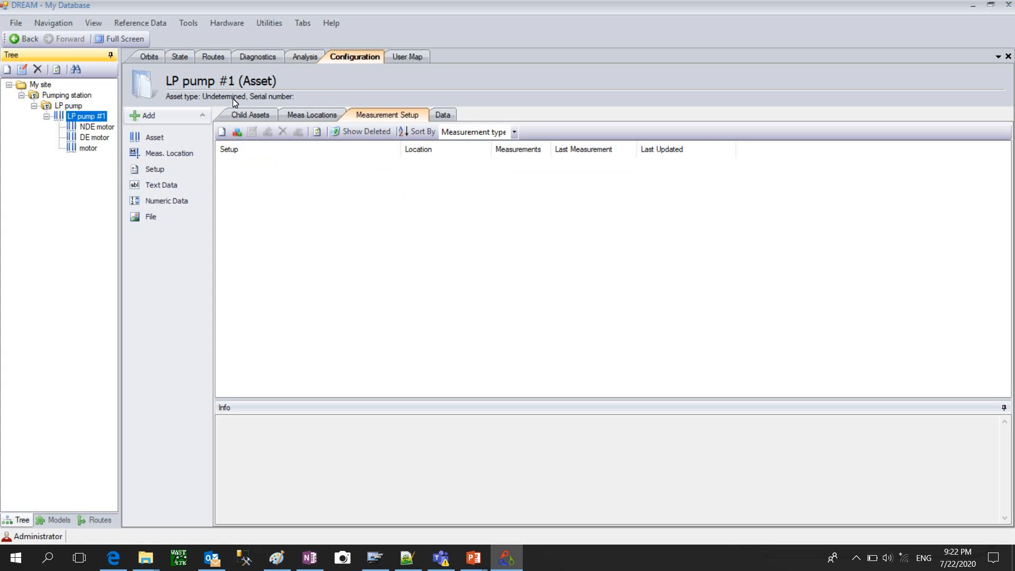
left_click(403, 59)
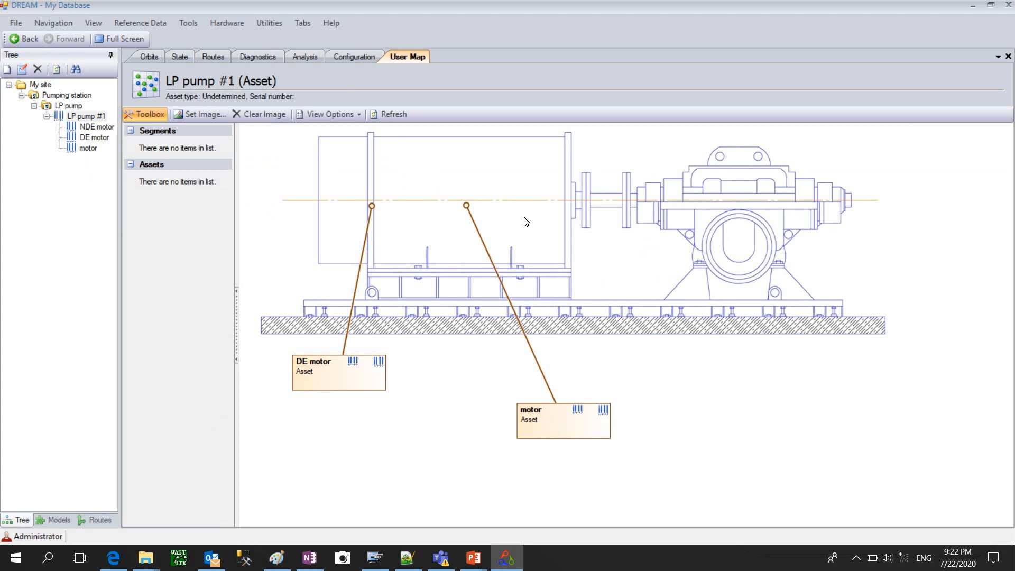
Add an asset named DE pump under LP pump #1 with type Bearing, Rolling and model SKF6232.
right_click(91, 118)
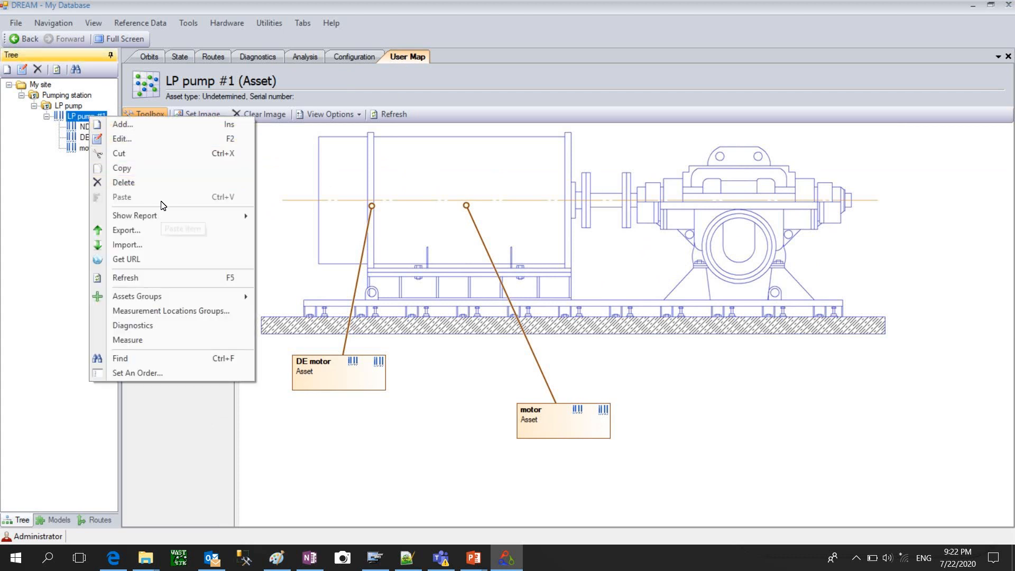
left_click(123, 125)
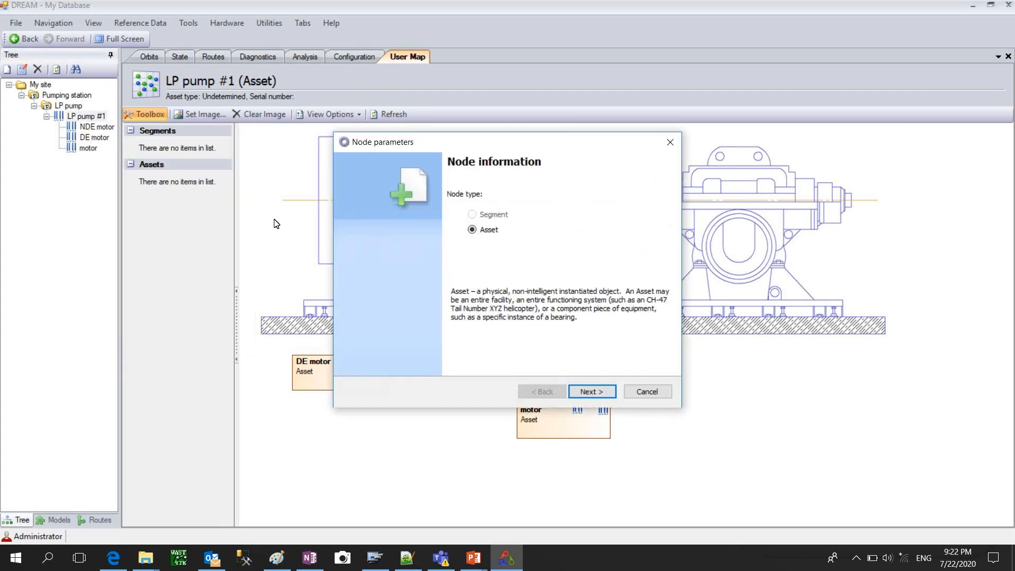
left_click(590, 392)
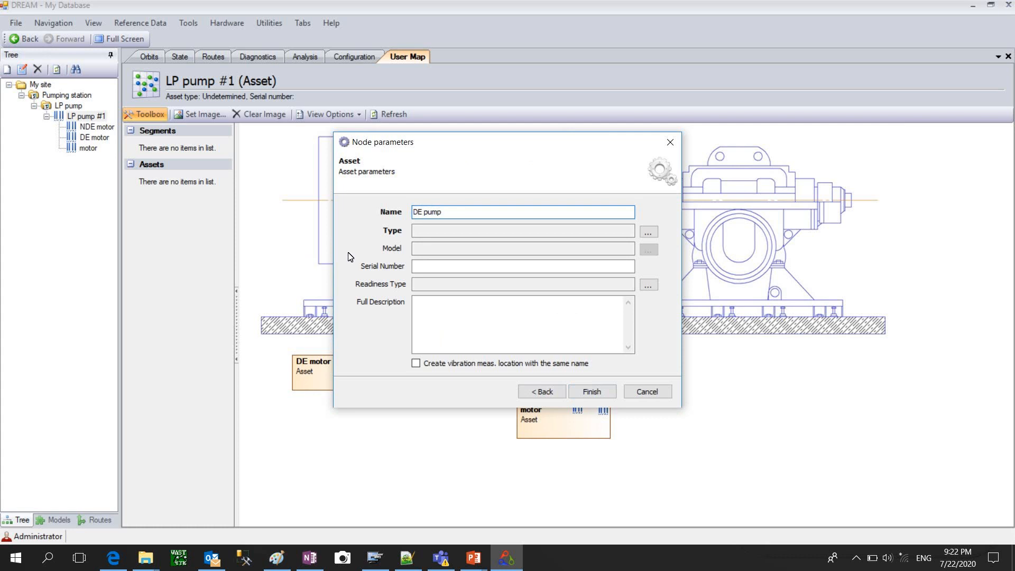
left_click(648, 231)
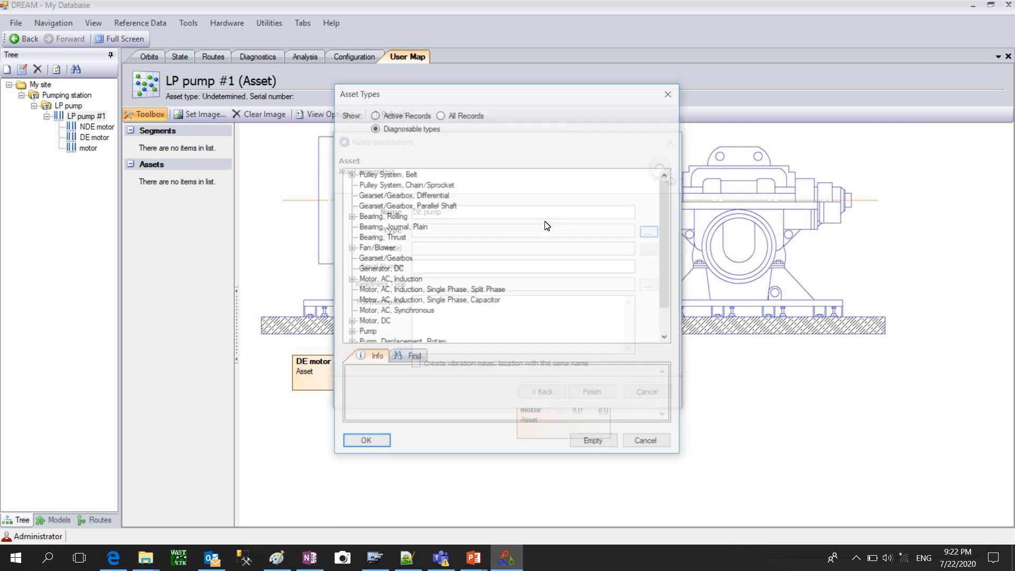
left_click(380, 217)
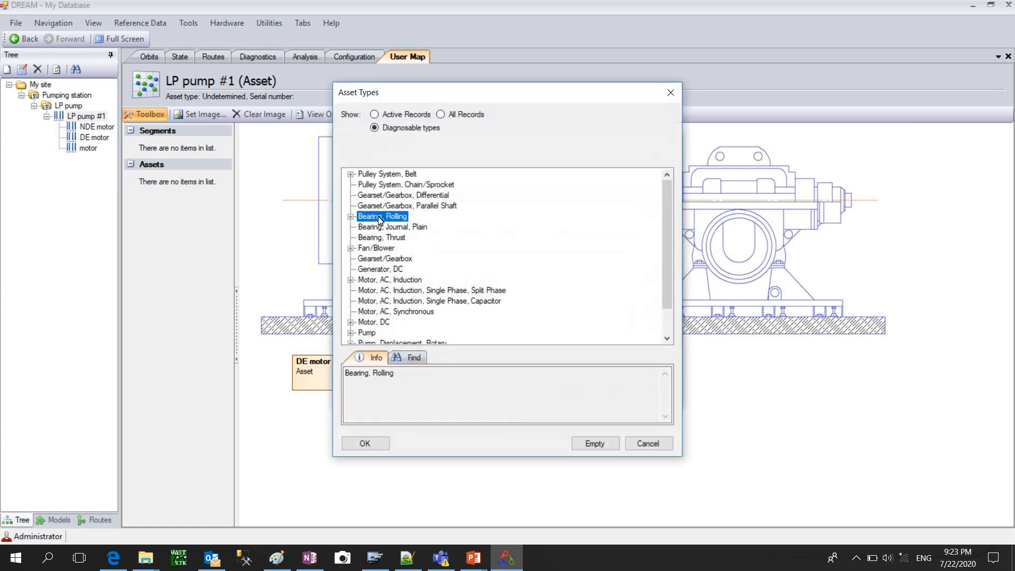
left_click(365, 448)
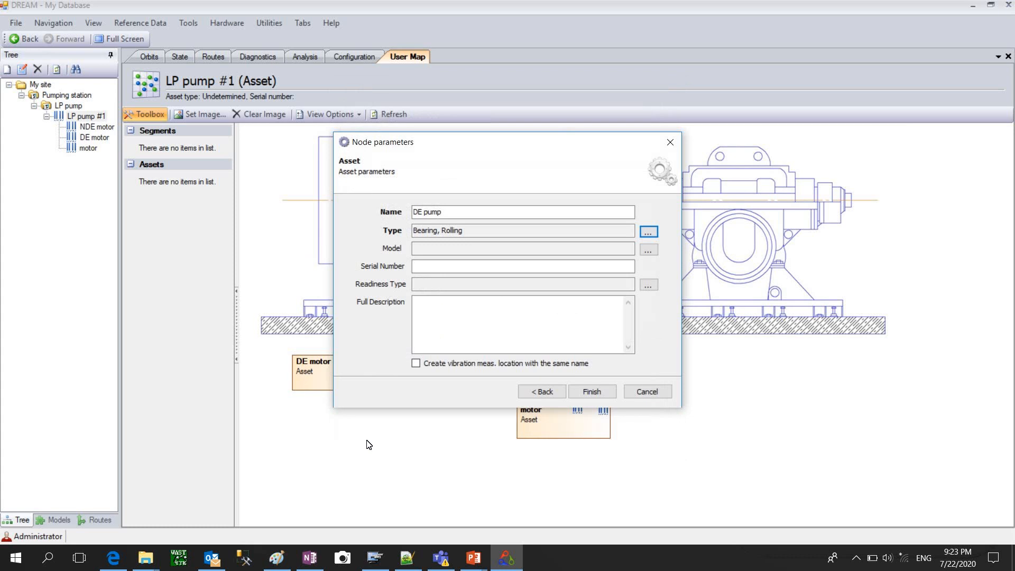
left_click(650, 251)
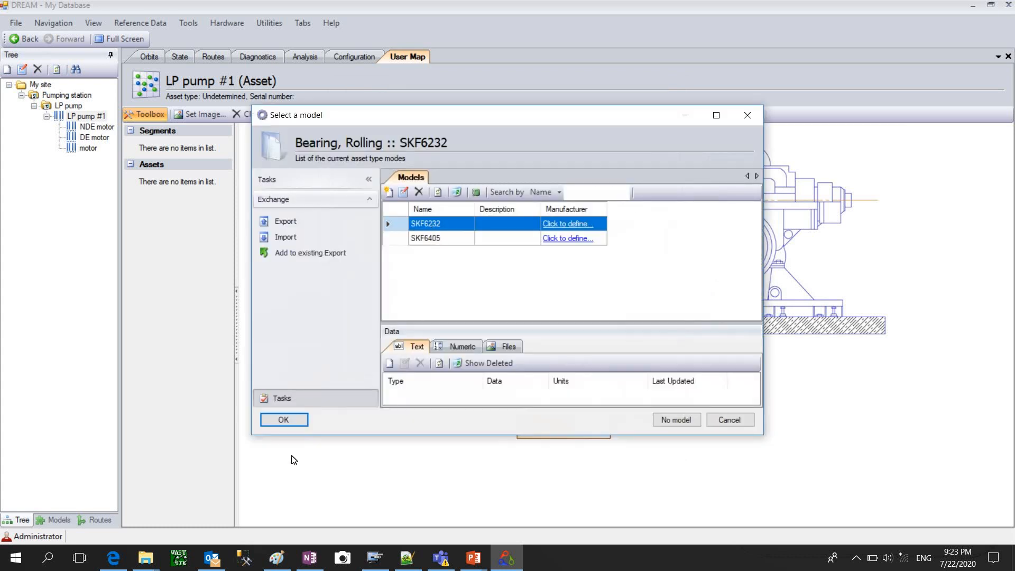
left_click(279, 420)
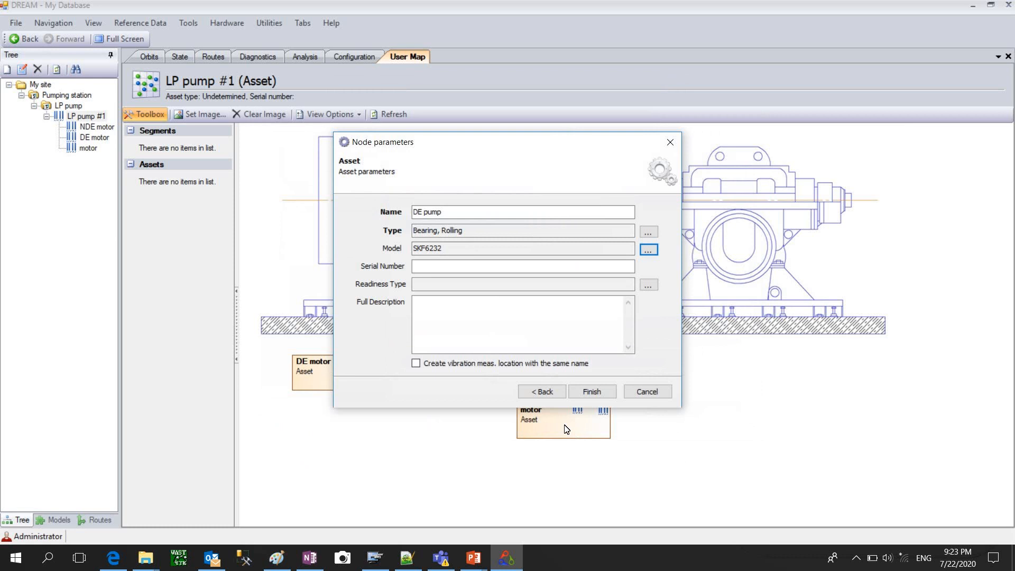
left_click(589, 391)
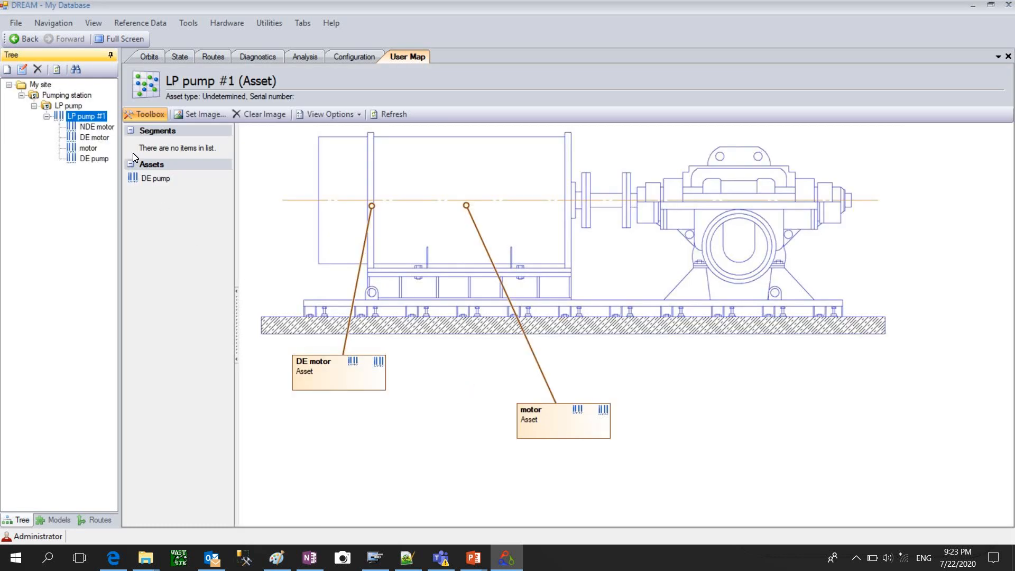
Start a new diagnostic for the DE pump asset with type Rolling bearing and shaft line, named after its type.
left_click(257, 56)
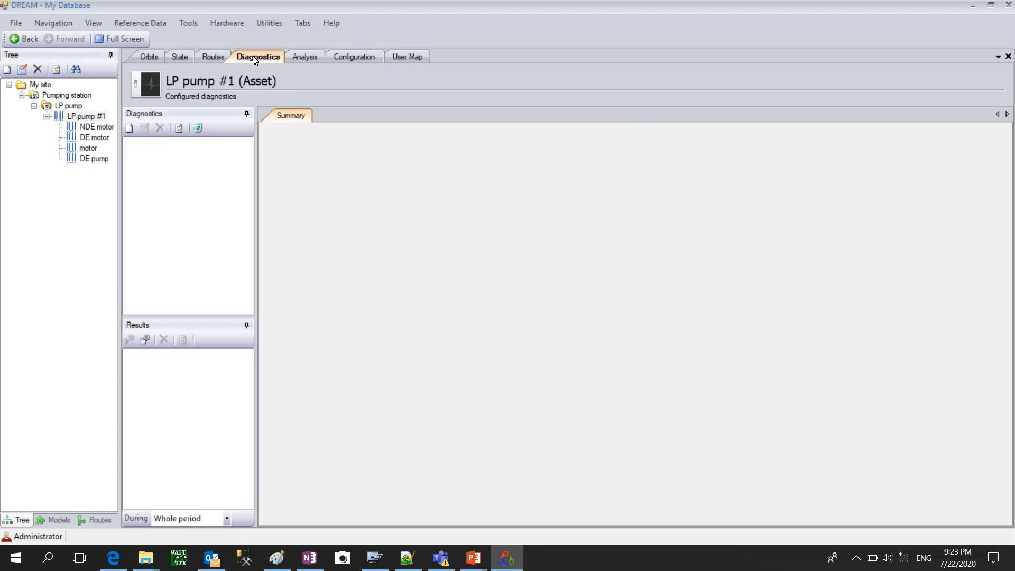
left_click(130, 128)
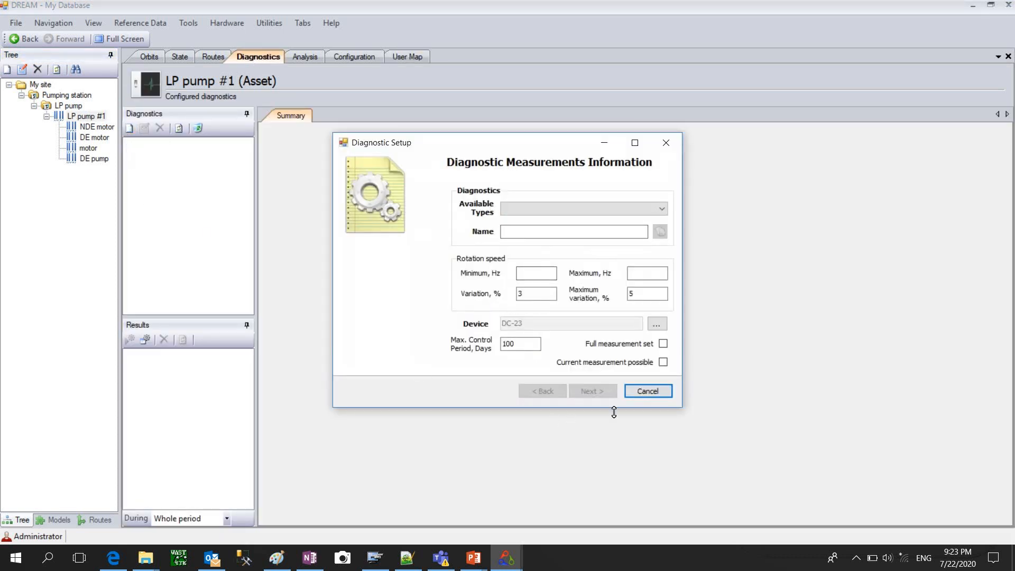
left_click(648, 391)
left_click(95, 160)
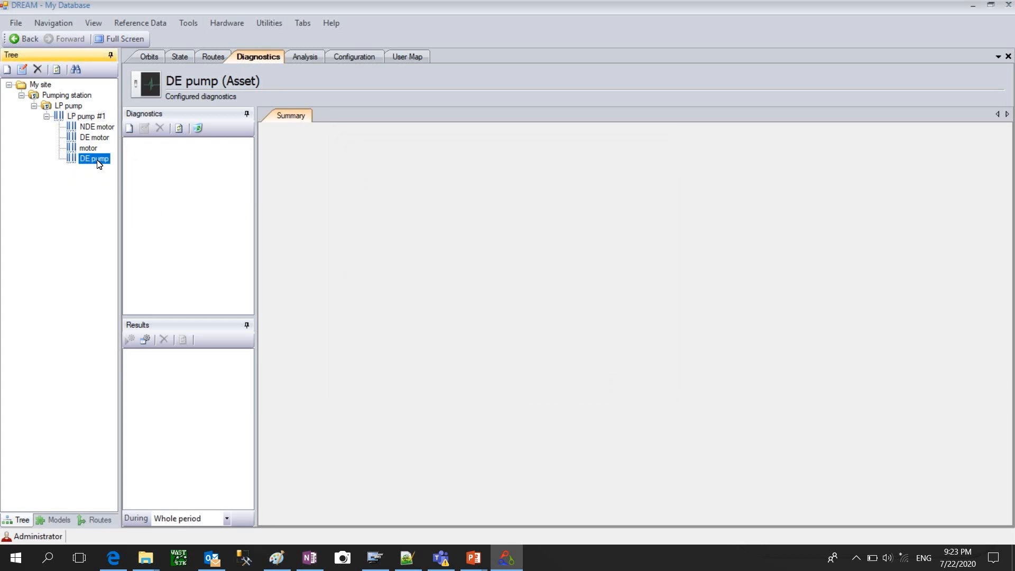
left_click(129, 129)
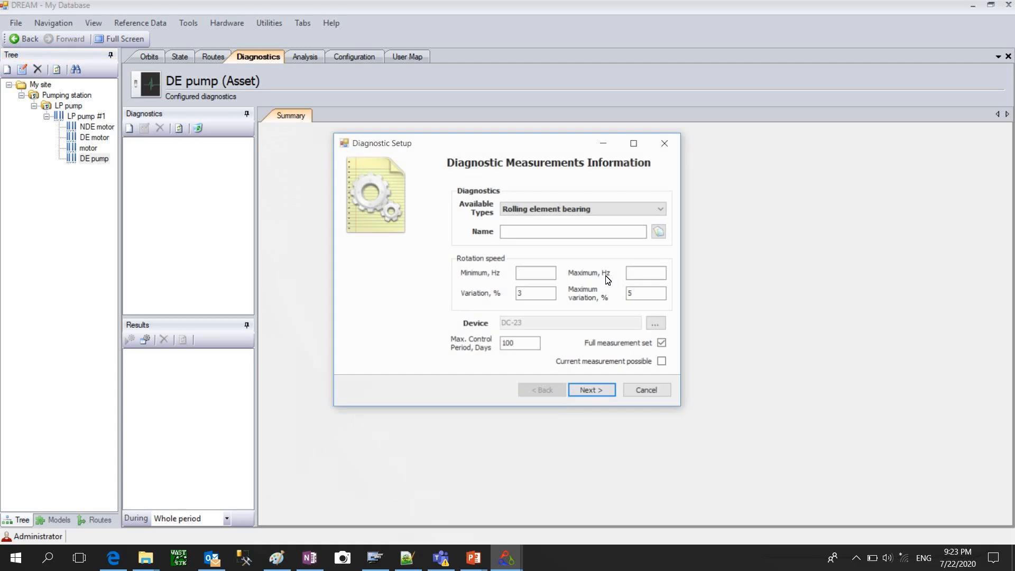
left_click(663, 209)
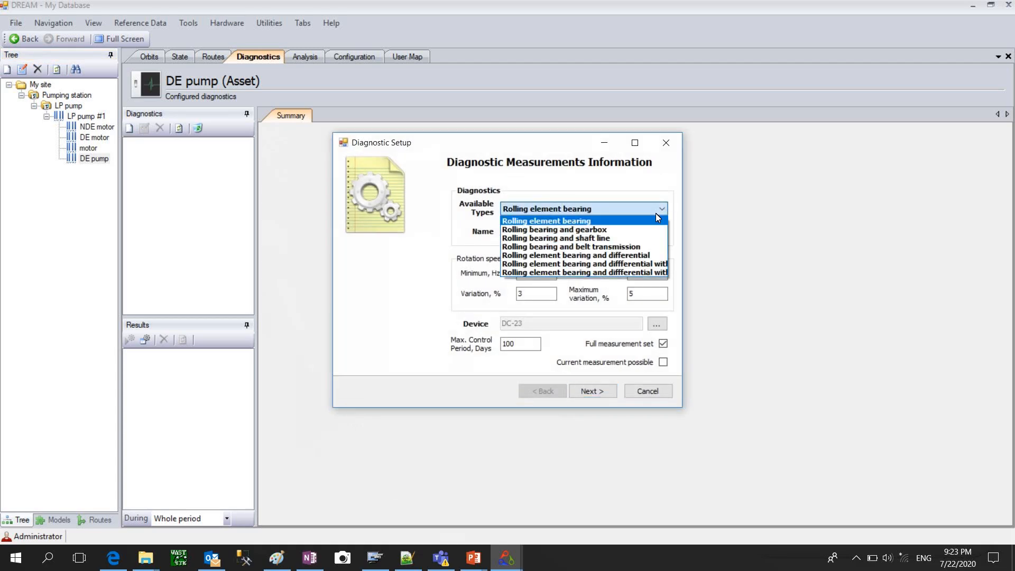
left_click(585, 239)
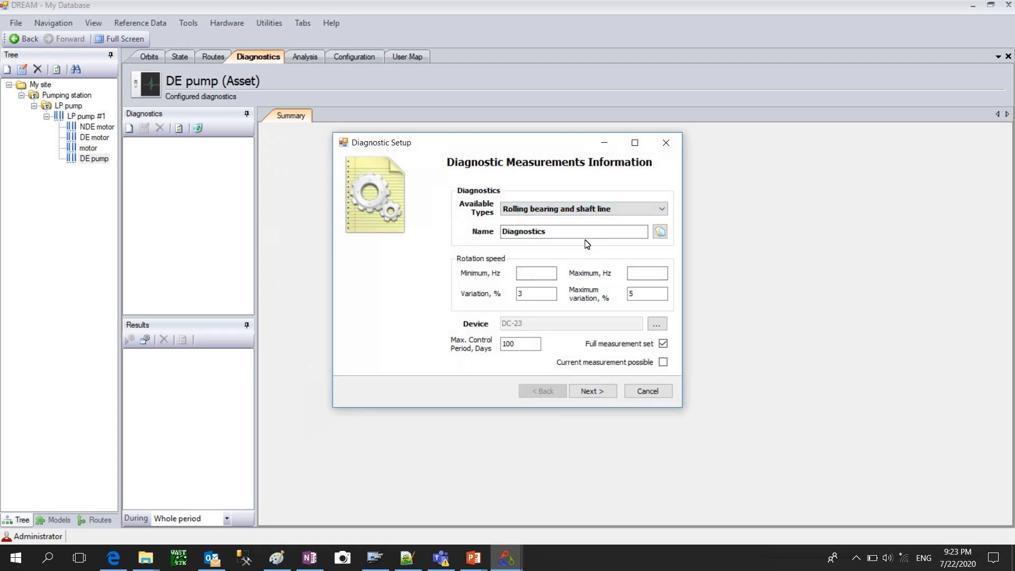
left_click(659, 232)
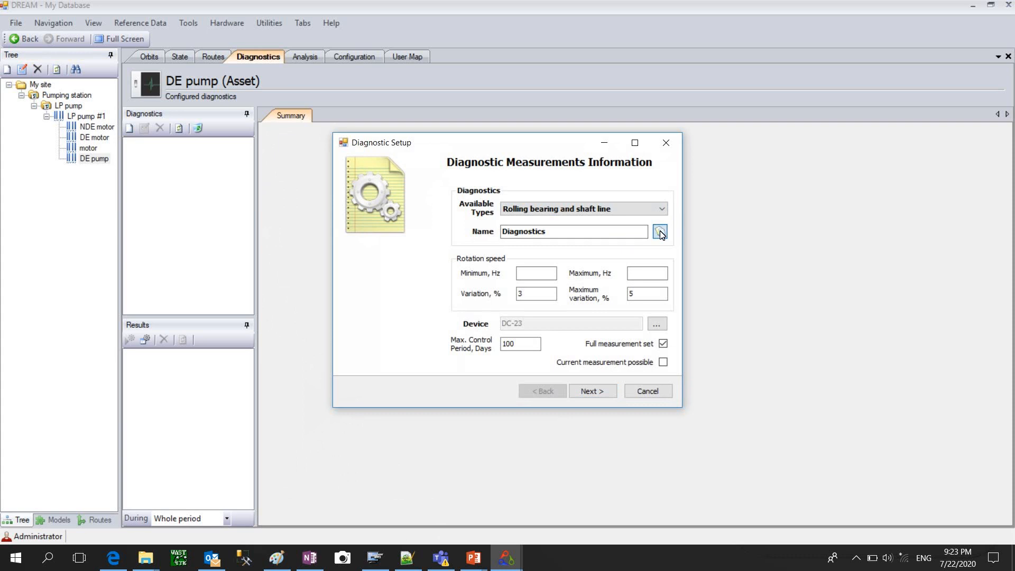
Set the diagnostic's rotation speed to a minimum of 48 Hz and maximum of 50 Hz, keeping the default defect thresholds.
left_click(541, 273)
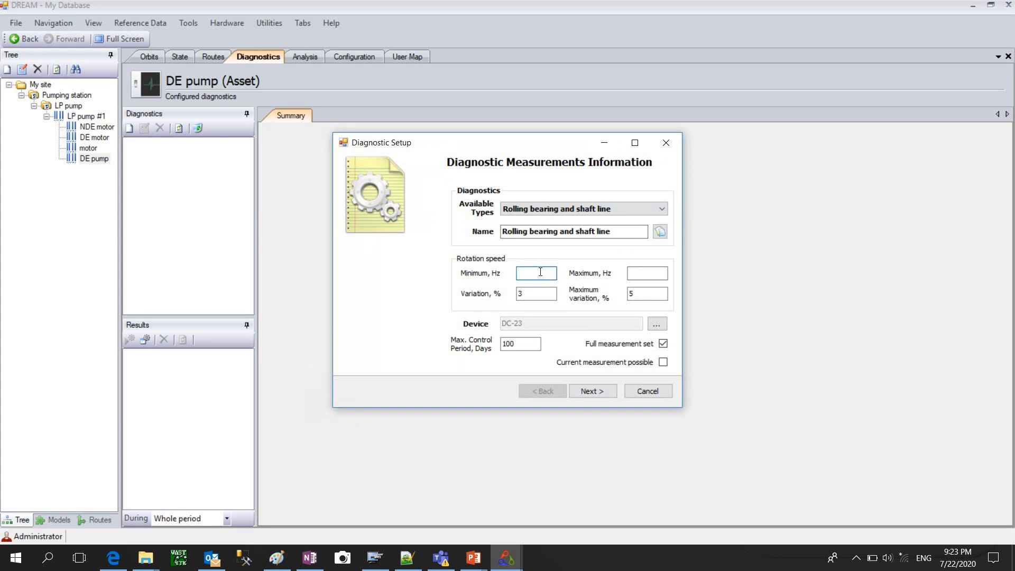
left_click(647, 273)
type("50")
left_click(591, 391)
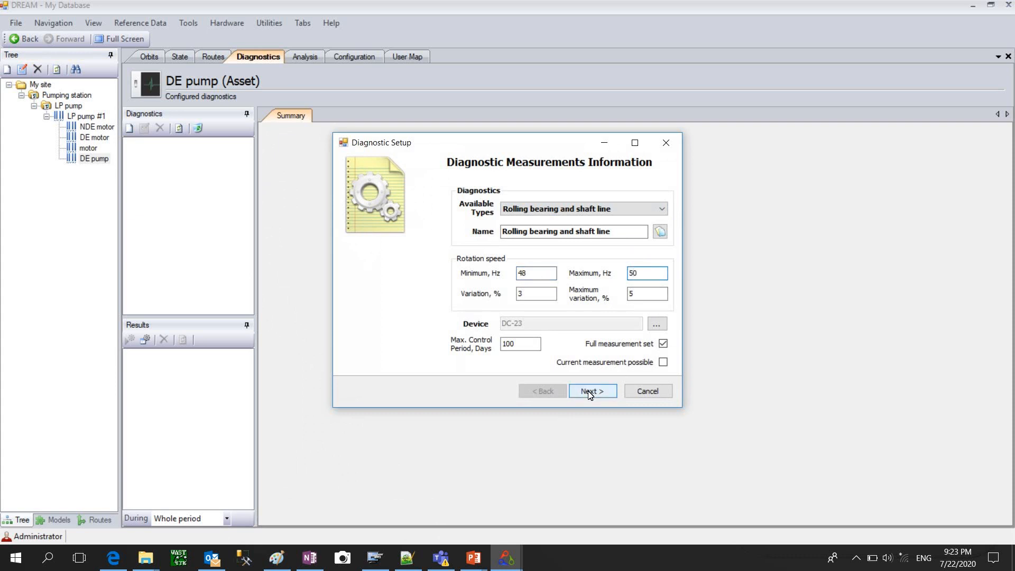
left_click(592, 391)
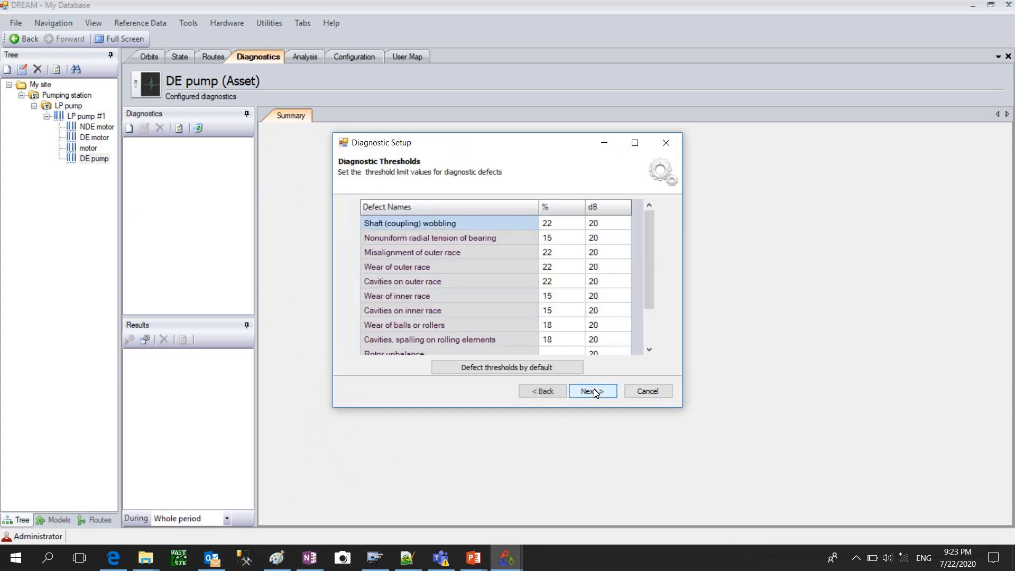
left_click(592, 391)
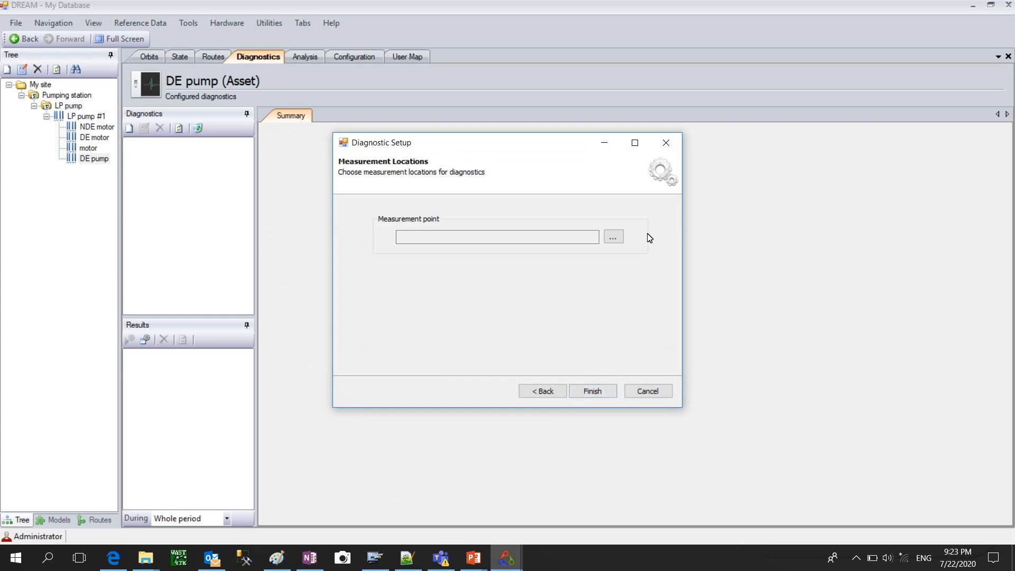
Create a measurement location named DE pump of type Vibration, Absolute, Casing under the DE pump asset.
left_click(614, 236)
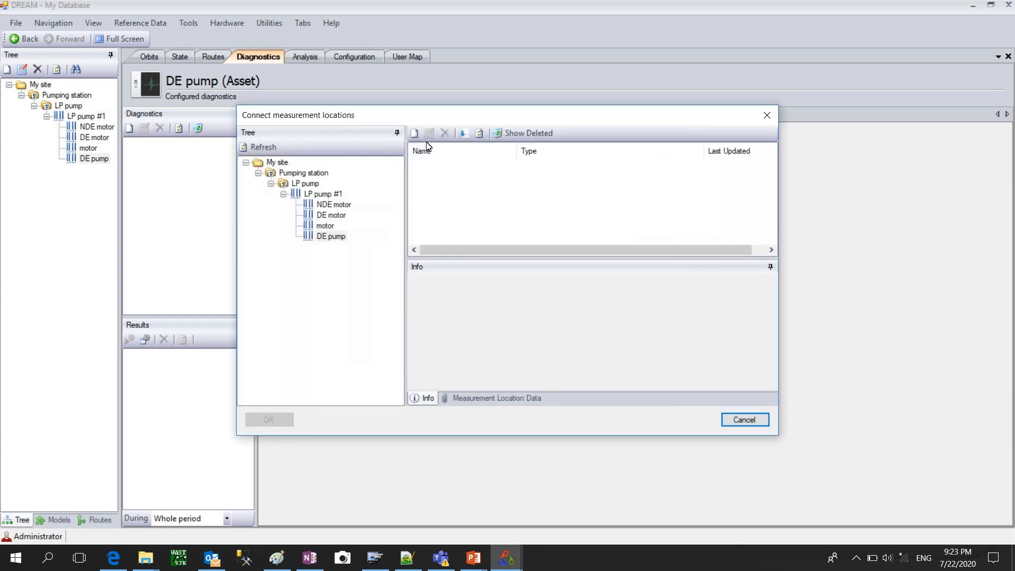
left_click(415, 133)
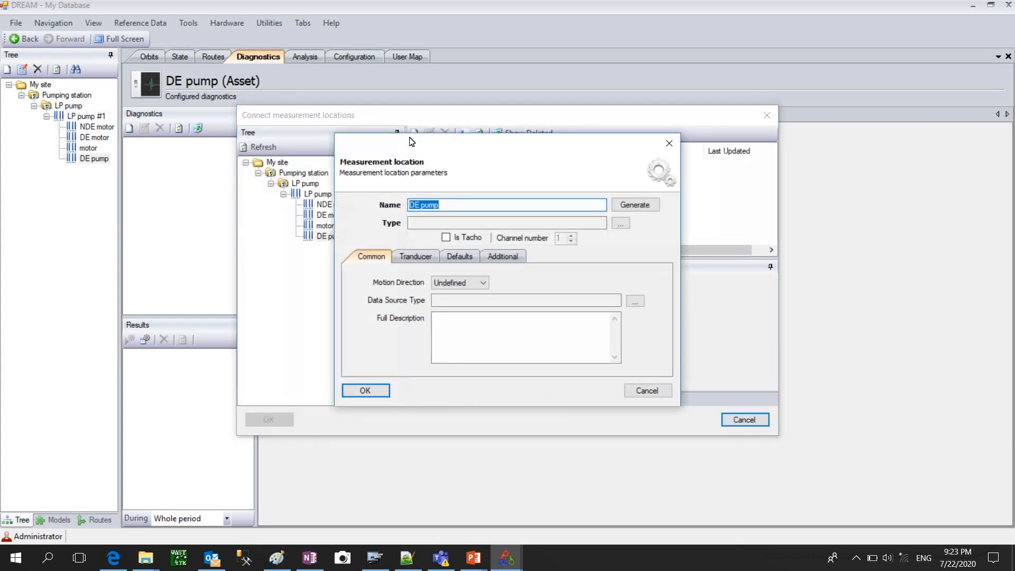
left_click(626, 205)
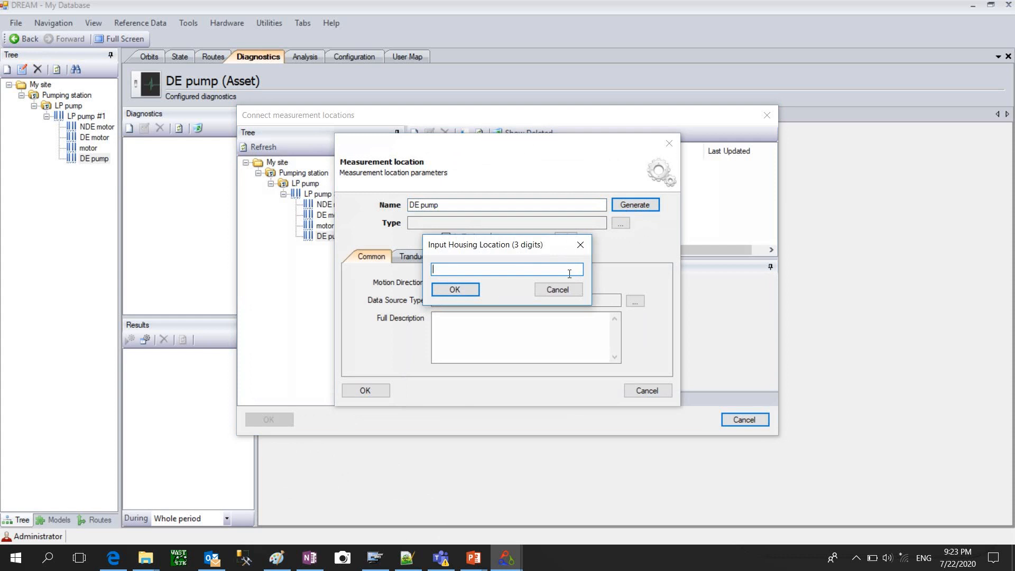
left_click(556, 289)
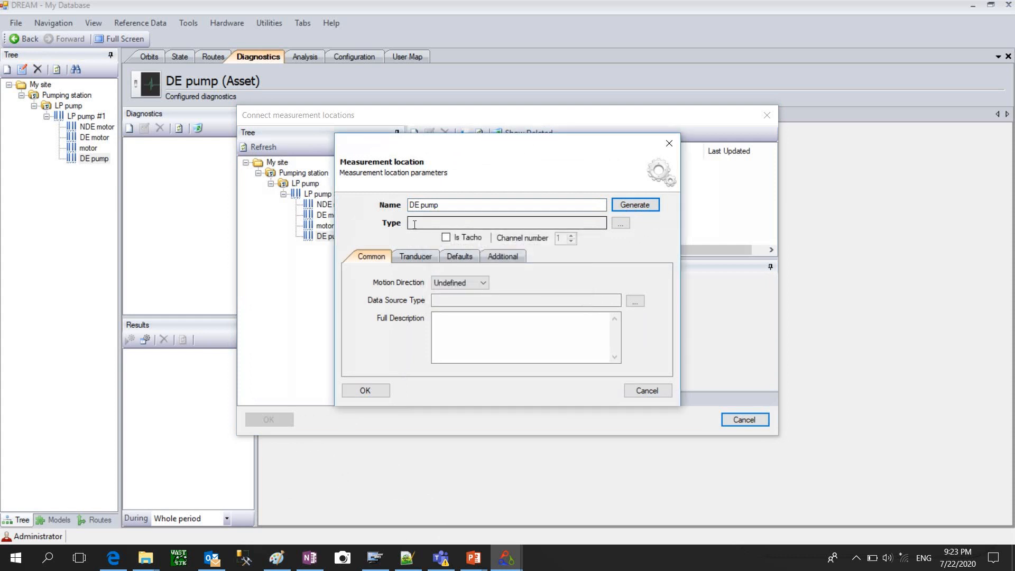
left_click_drag(451, 206, 398, 208)
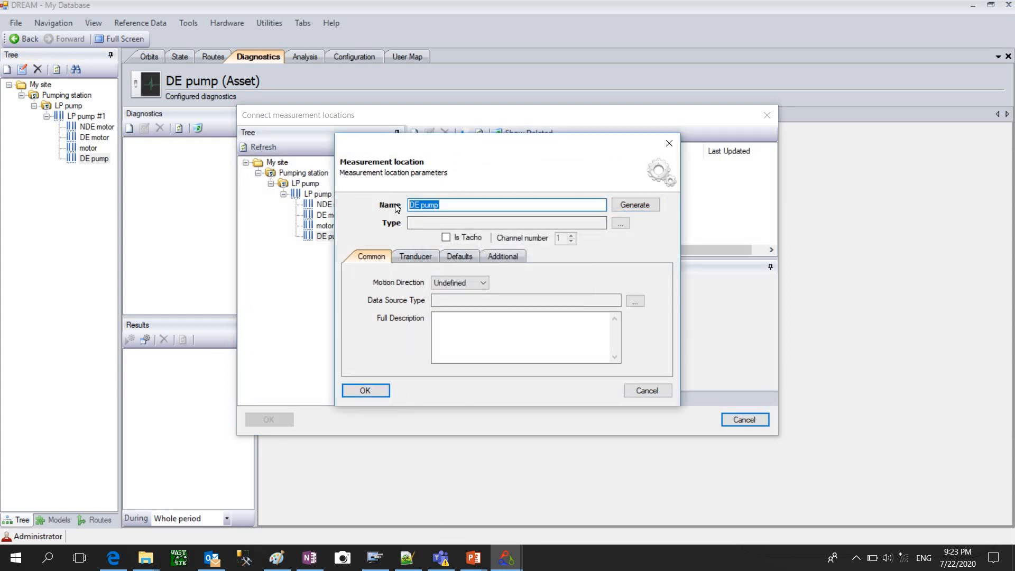
left_click(426, 223)
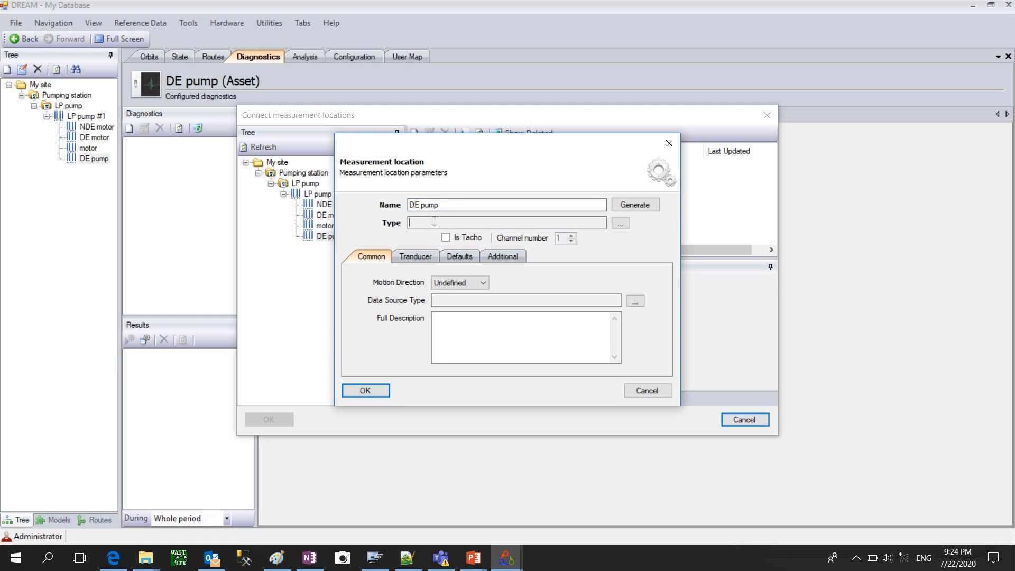
left_click(620, 224)
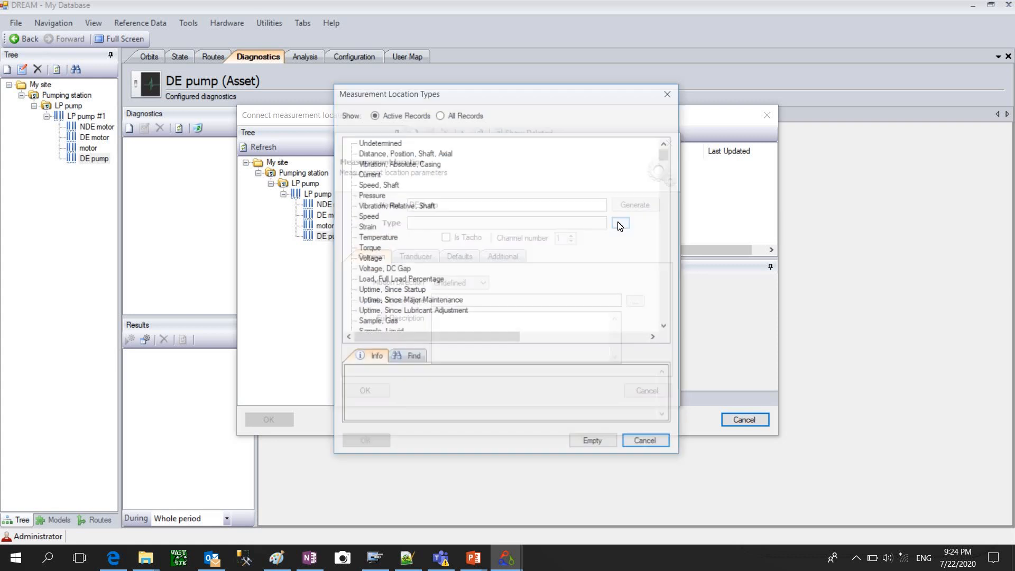
left_click(385, 163)
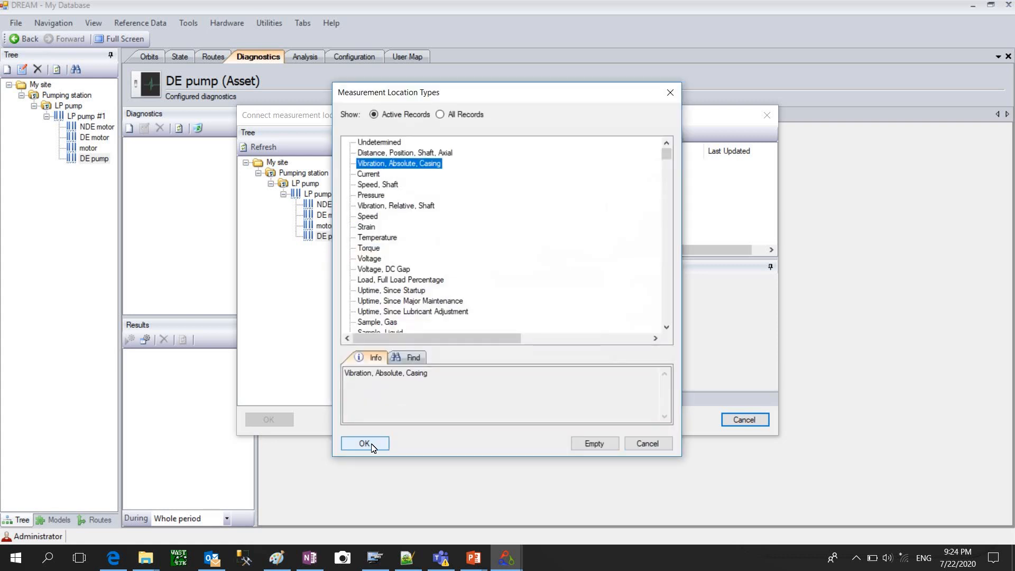
left_click(364, 443)
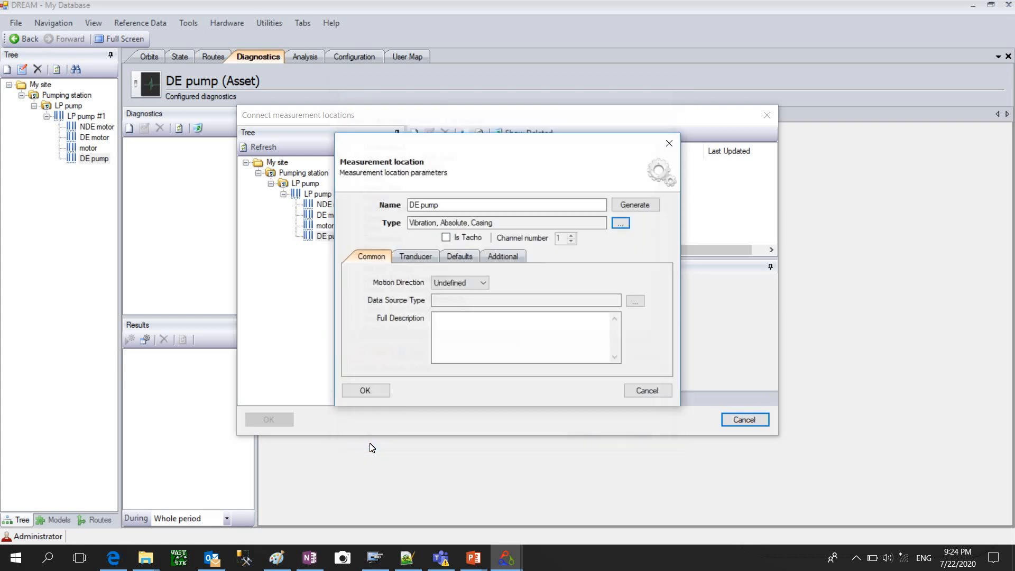
left_click(365, 391)
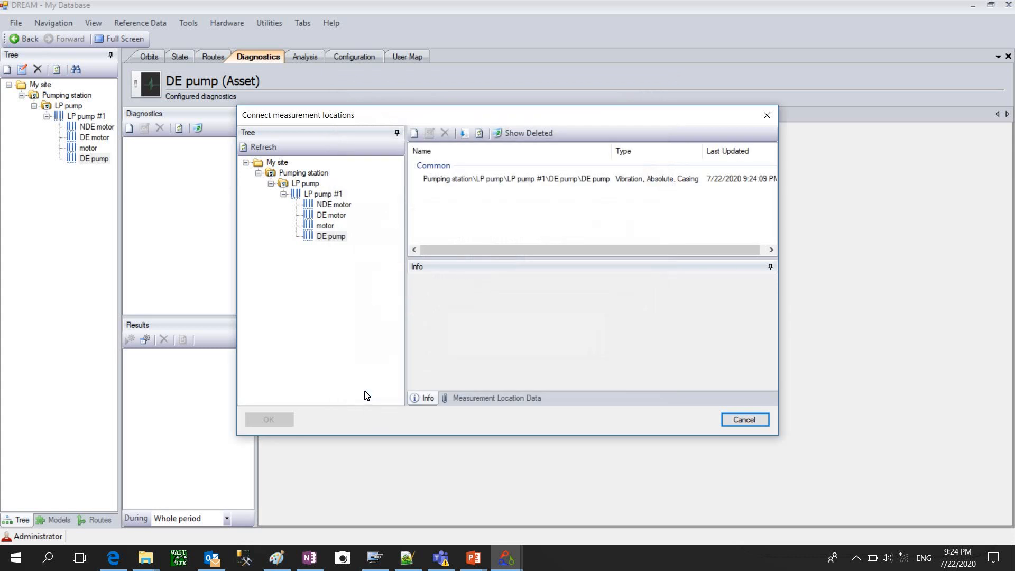
Assign the DE pump location as the measurement point, finish the diagnostic setup and display the asset's measurement setups.
left_click(485, 183)
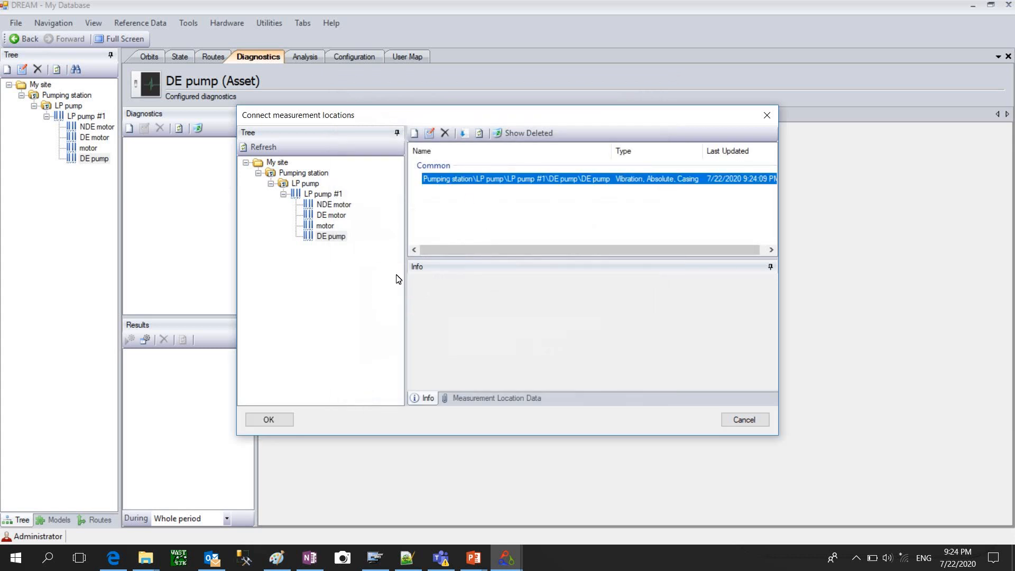
left_click(281, 426)
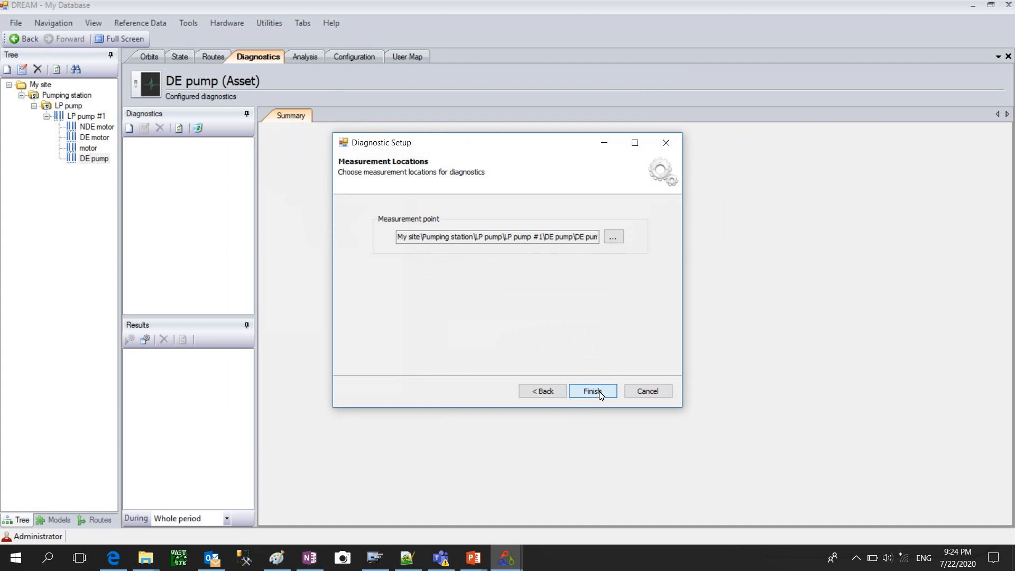
left_click(593, 392)
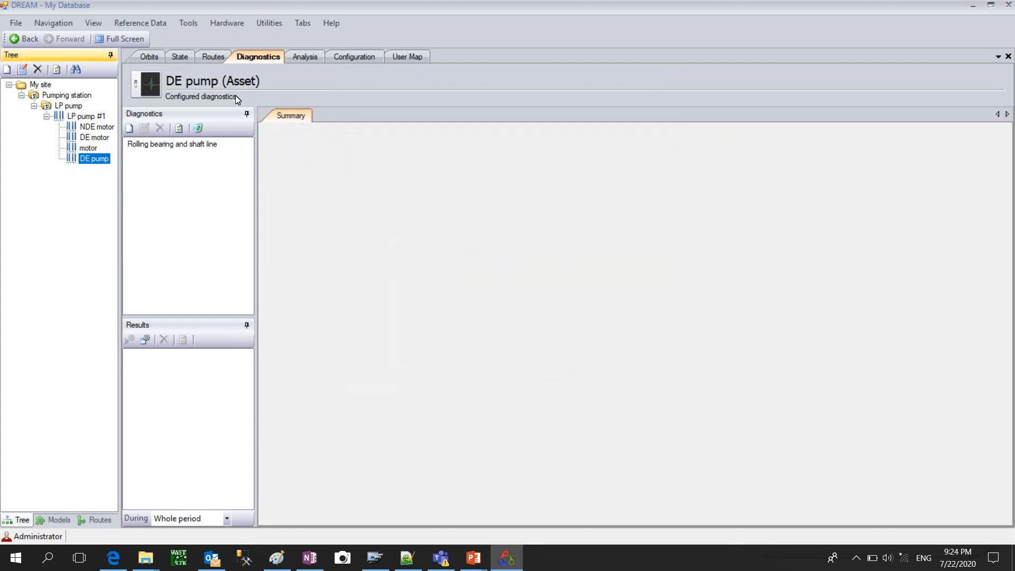
left_click(353, 57)
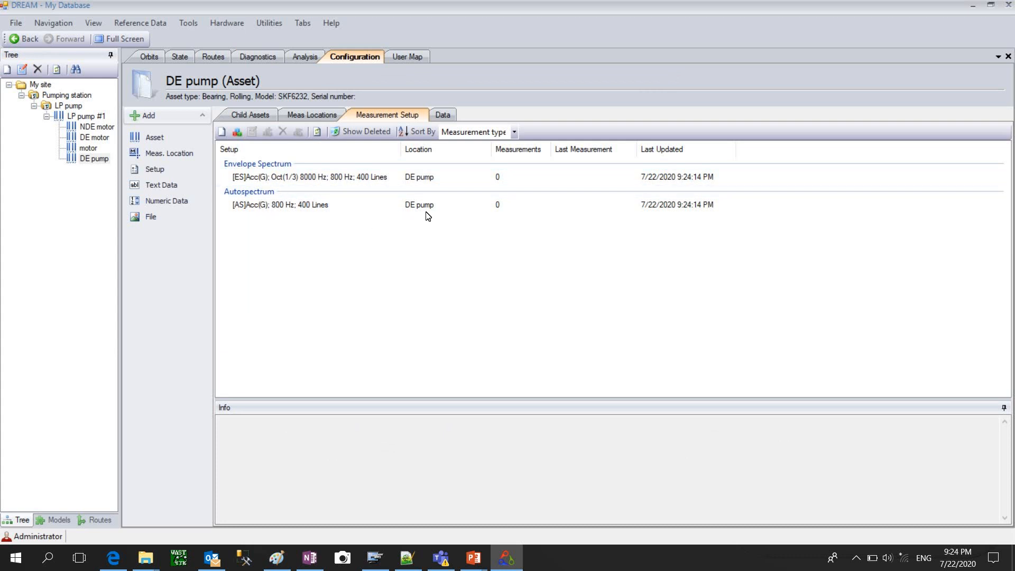
Copy the DE pump asset into LP pump #1 under the name NDE pump, as an ordinary copy without measurements.
right_click(90, 158)
left_click(135, 211)
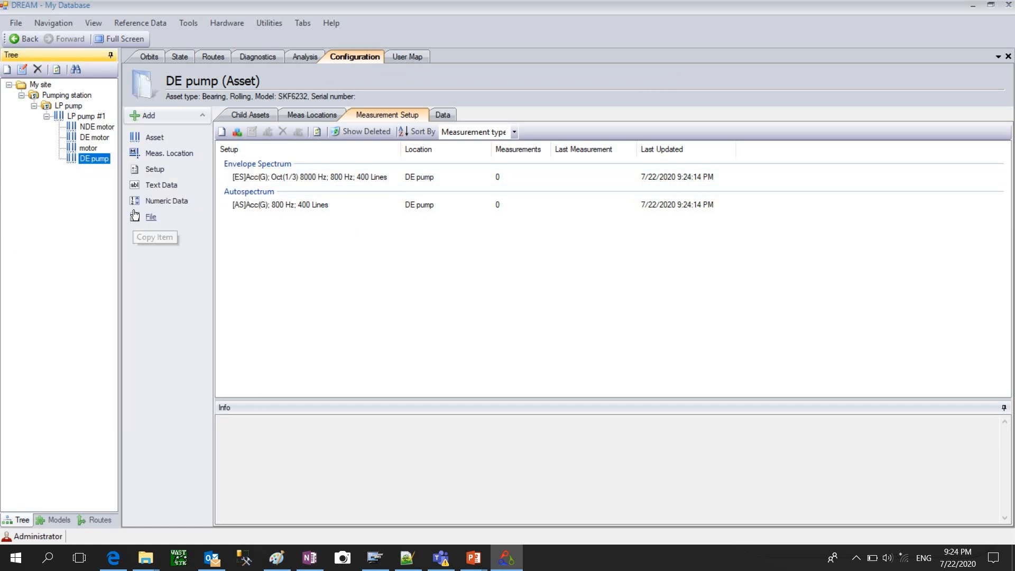
left_click(88, 116)
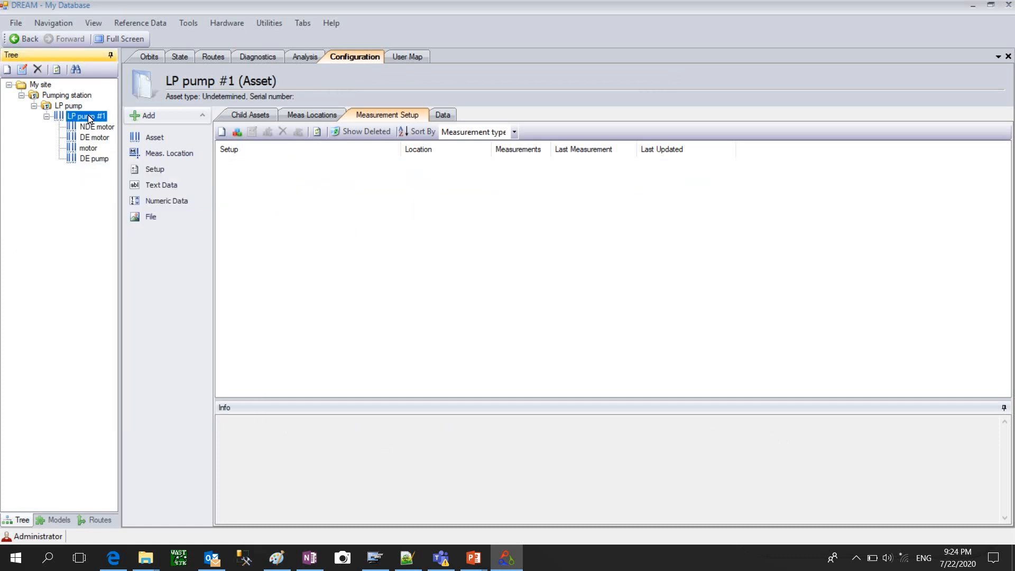
right_click(88, 116)
left_click(123, 197)
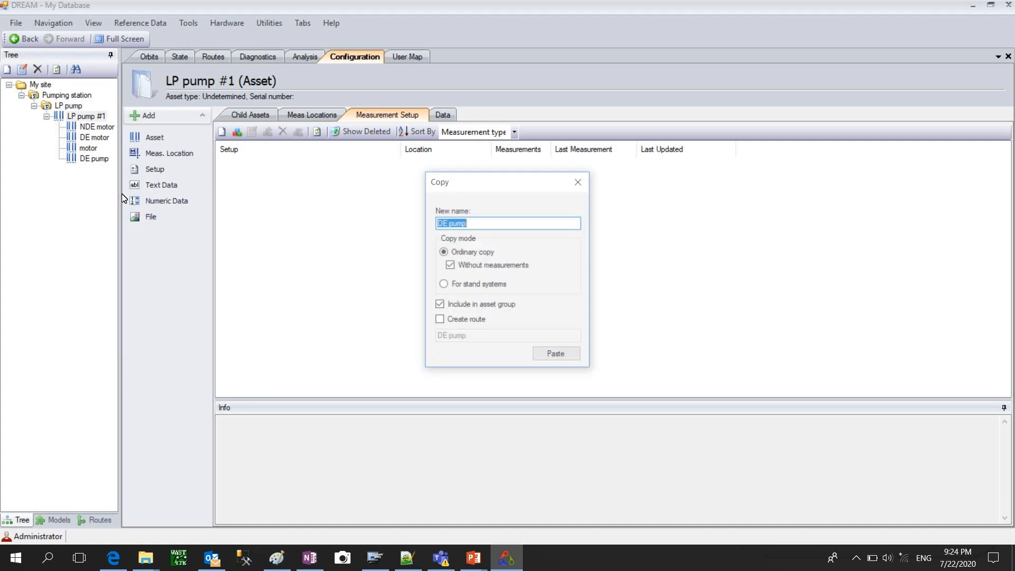
left_click(438, 224)
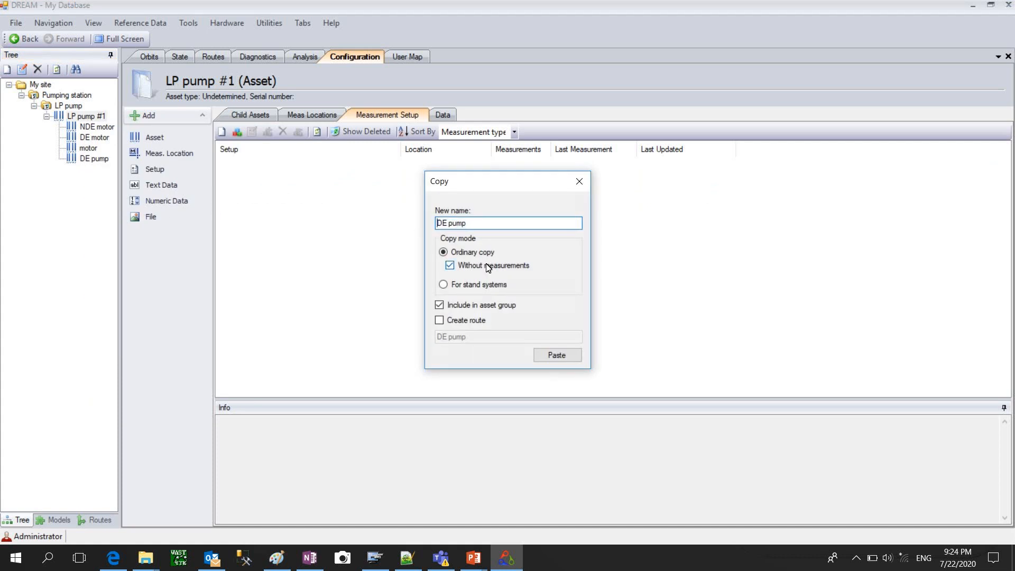
type("N")
left_click(555, 356)
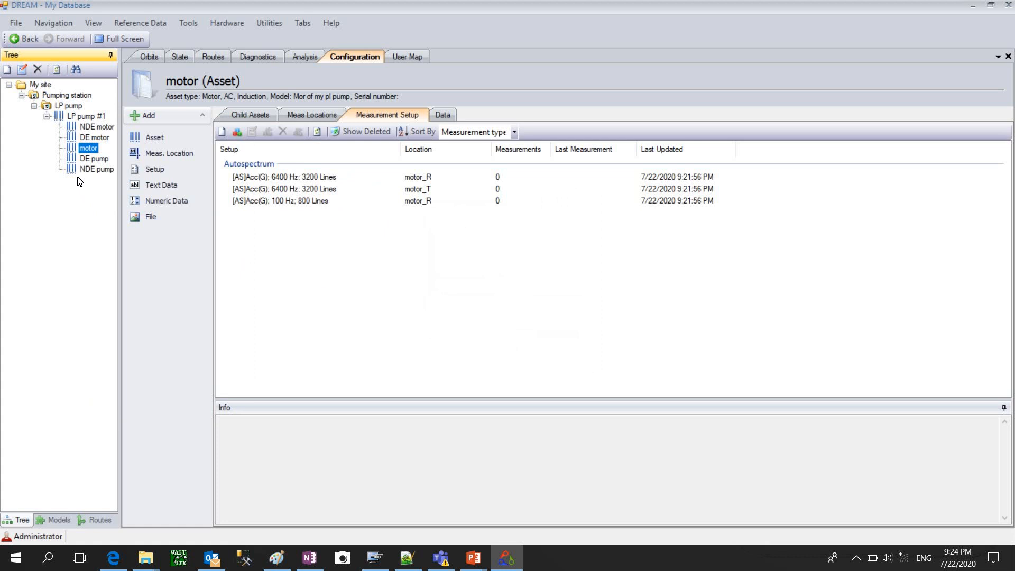
Place DE pump on the pump's coupling-side bearing and NDE pump on its outer-end bearing in the LP pump #1 user map.
left_click(92, 117)
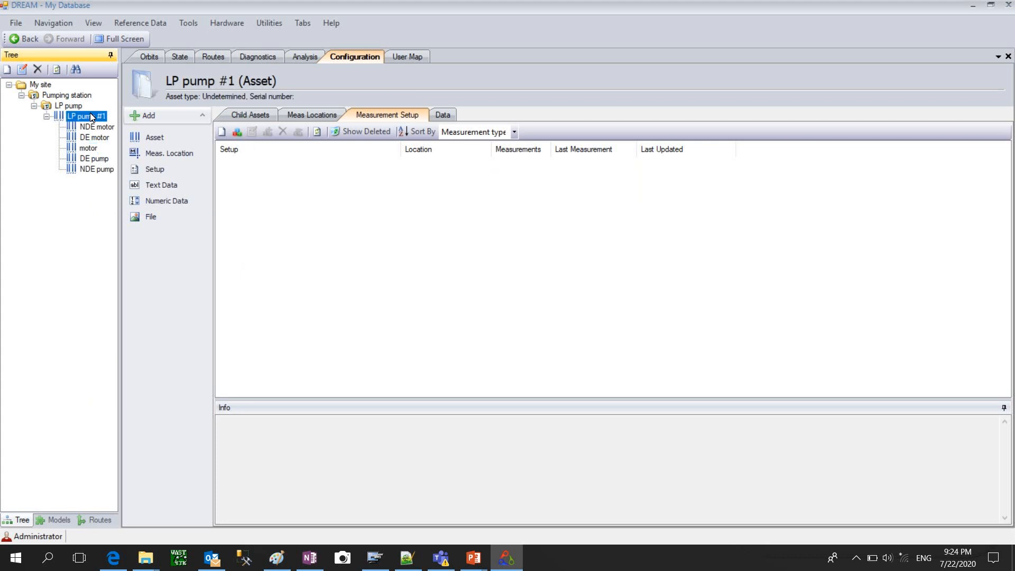
left_click(417, 57)
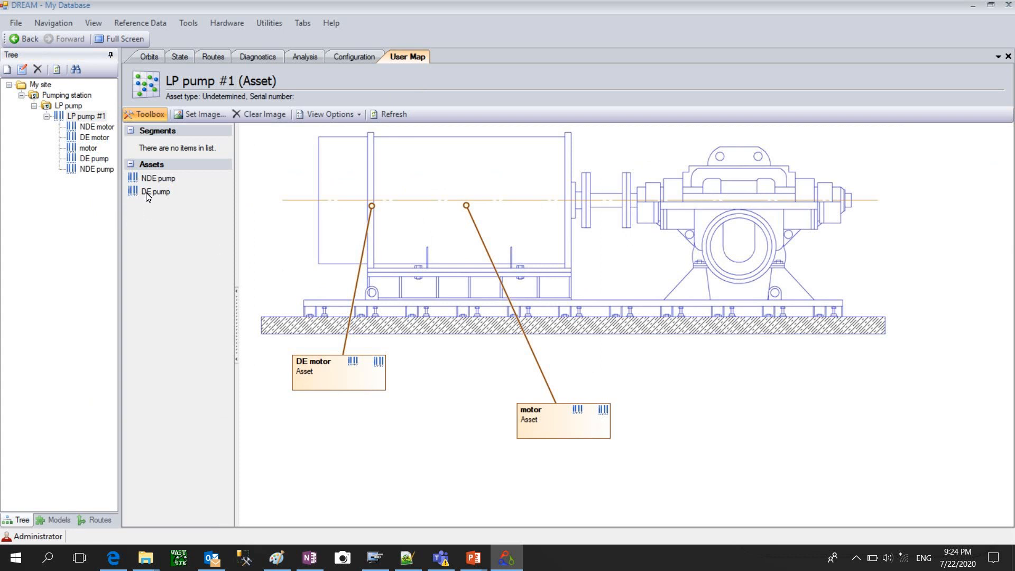
left_click_drag(148, 197, 647, 217)
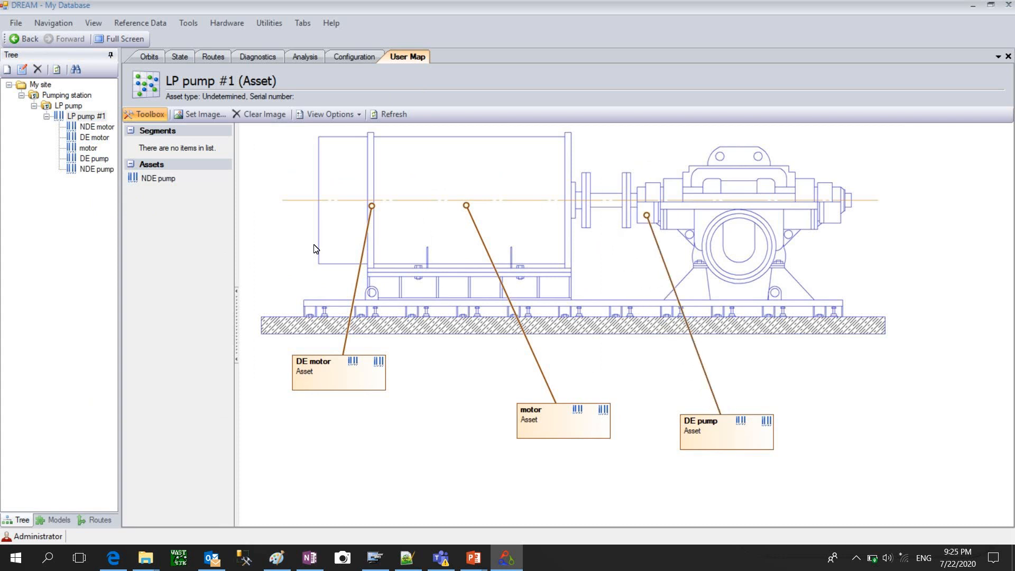
left_click_drag(154, 178, 843, 206)
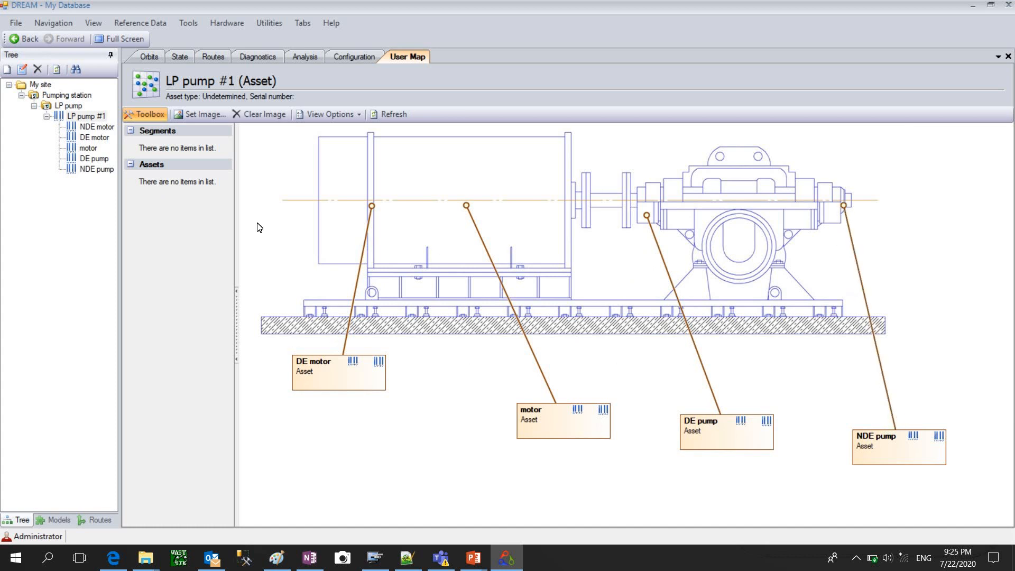
Add a new asset named pump of type Pump under LP pump #1.
right_click(78, 117)
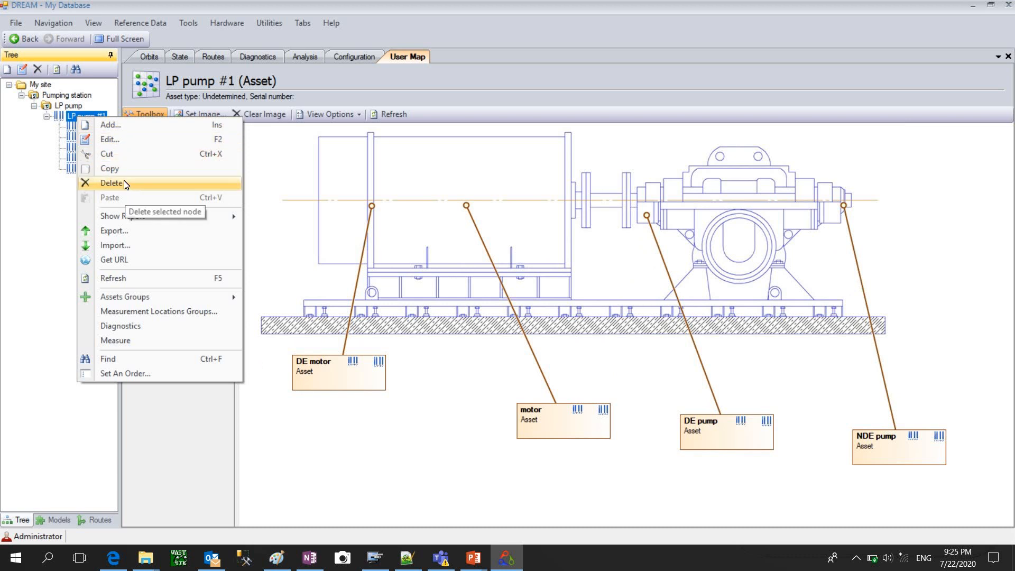
left_click(111, 126)
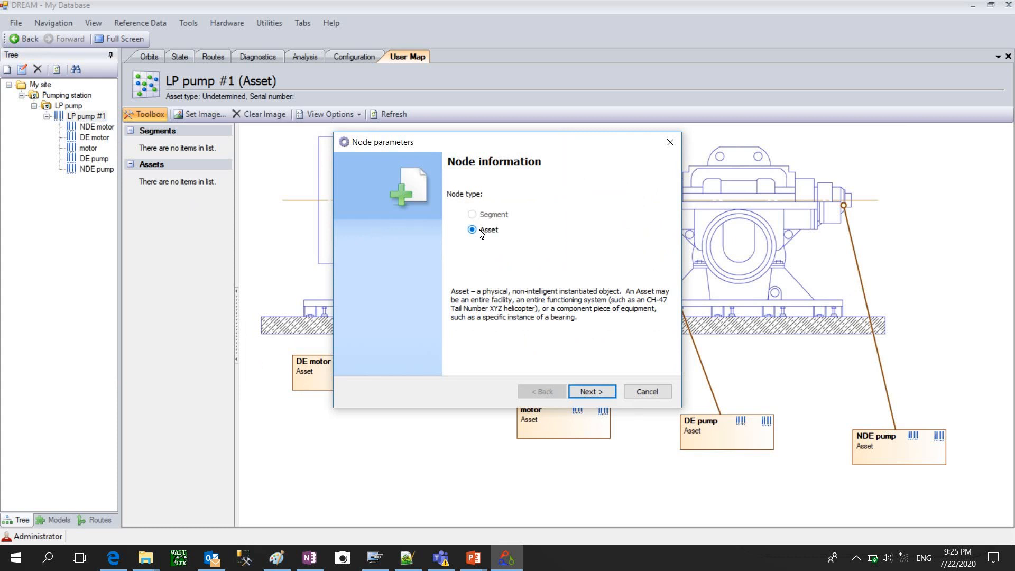
left_click(603, 394)
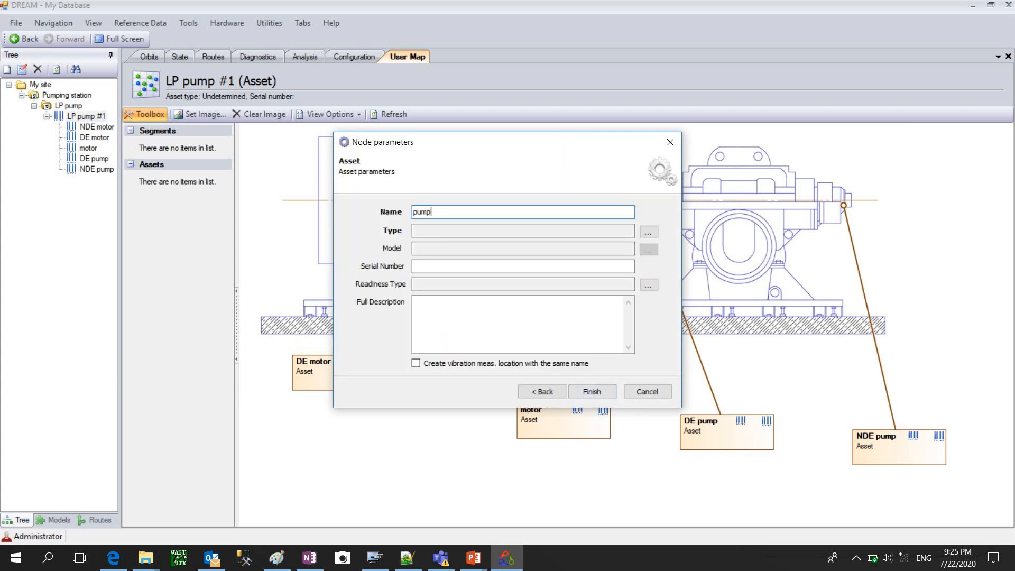
left_click(648, 231)
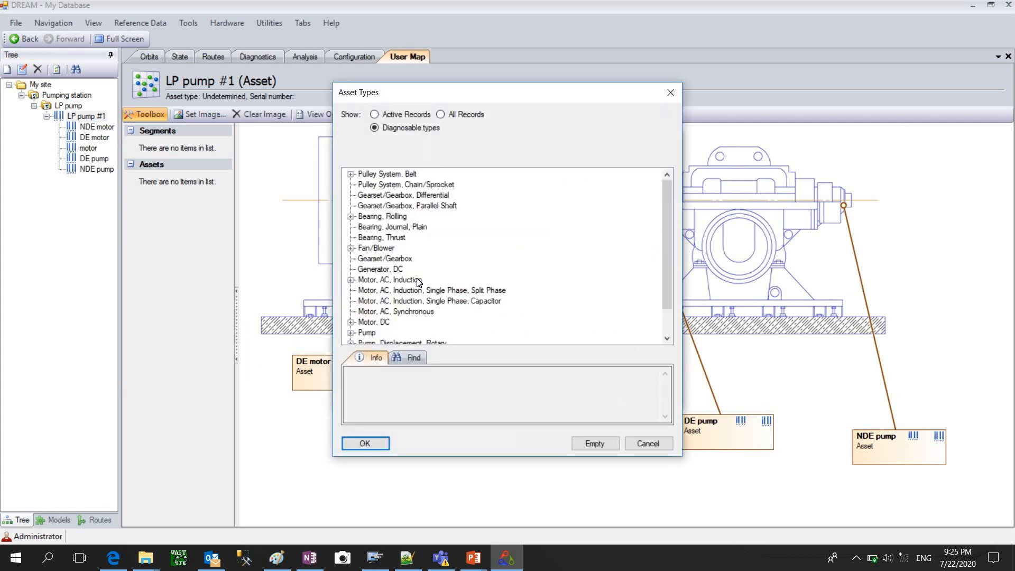
left_click(369, 332)
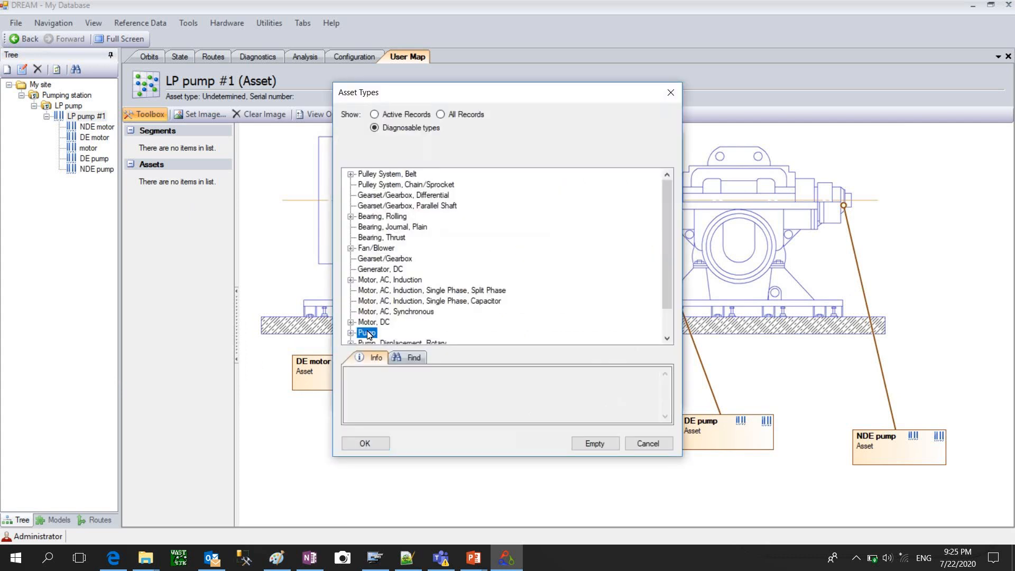
left_click(365, 443)
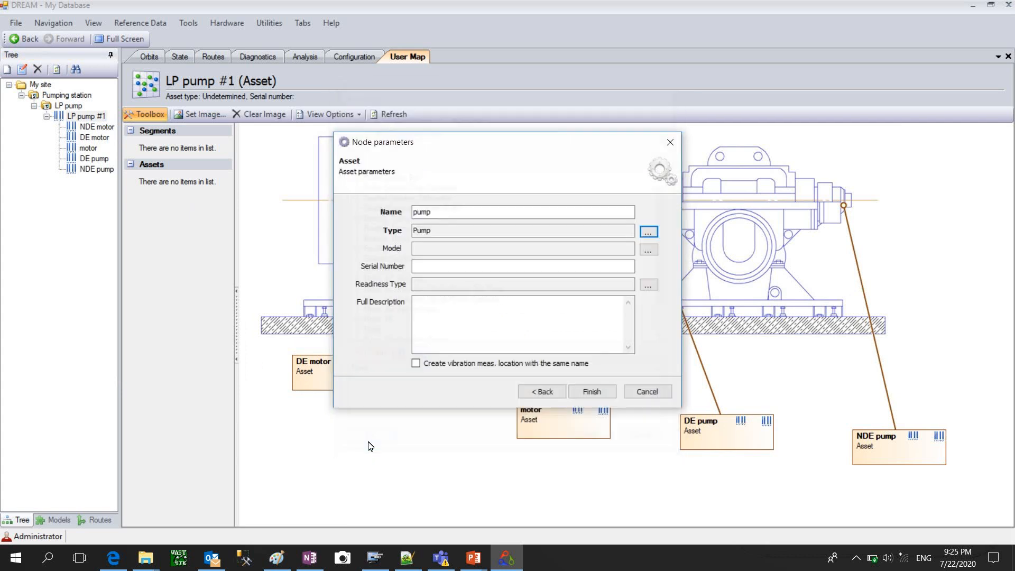
Create a pump model named pump with 6 impeller vanes for stage 1.
left_click(648, 250)
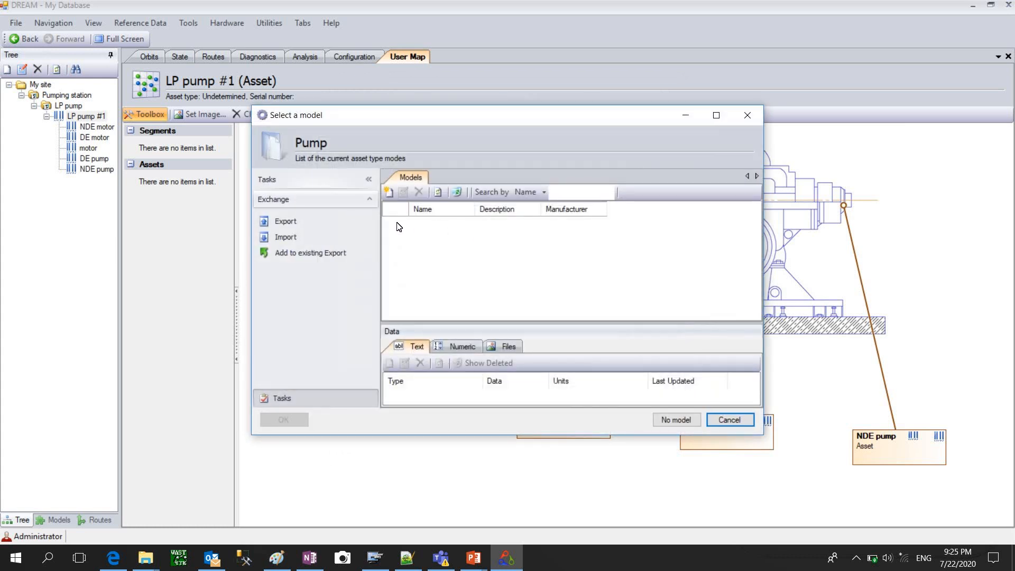
left_click(389, 192)
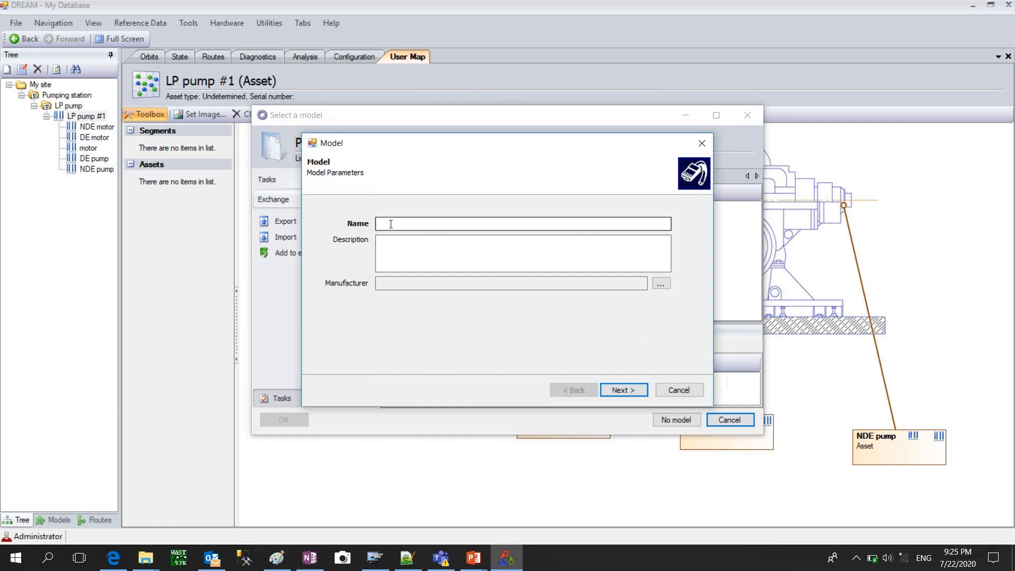
left_click(391, 224)
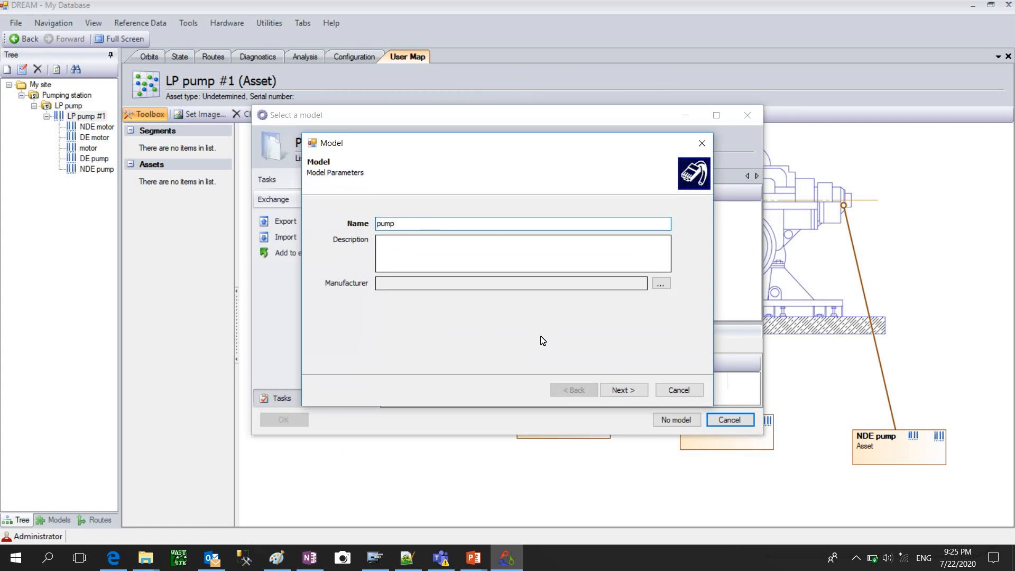
left_click(623, 389)
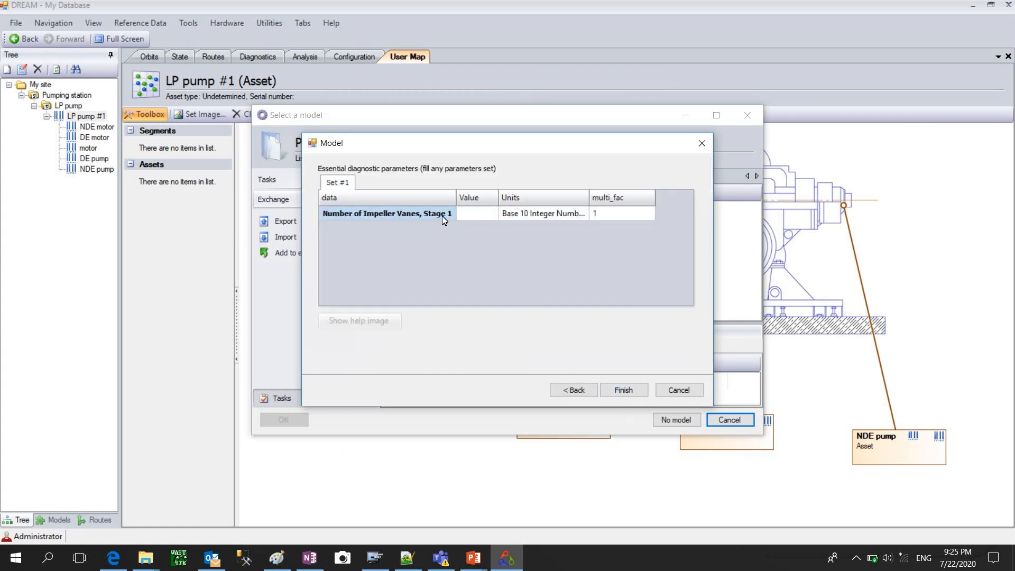
left_click(476, 214)
left_click(477, 213)
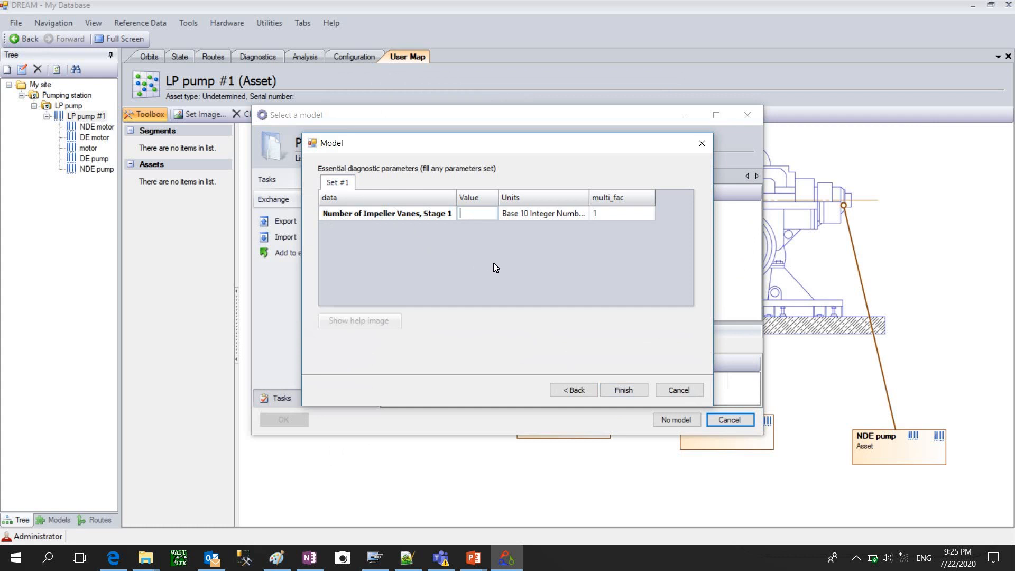
type("6")
left_click(623, 391)
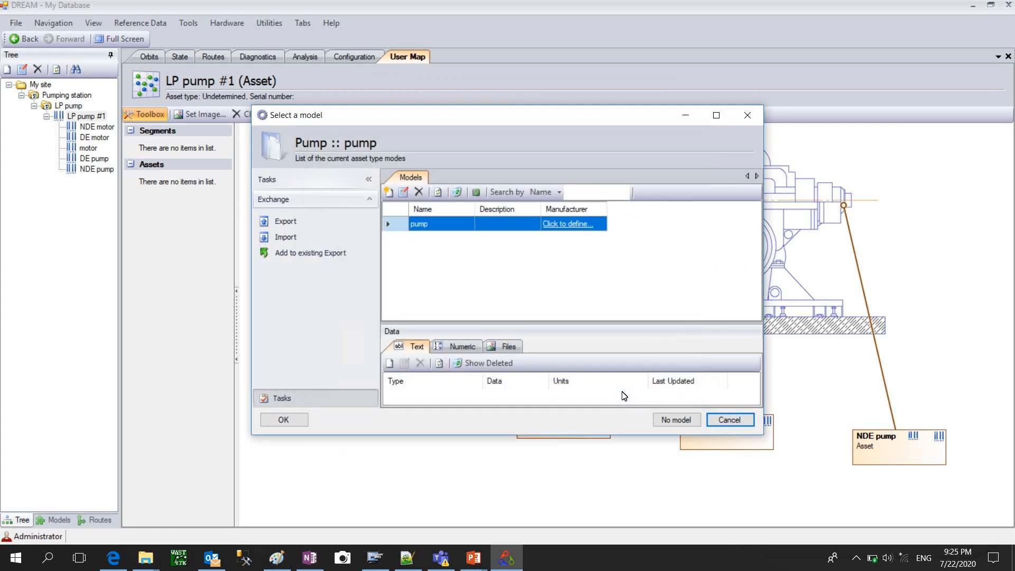
Assign the pump model, finish the asset and place it at the middle of the pump body in the LP pump #1 user map.
left_click(295, 419)
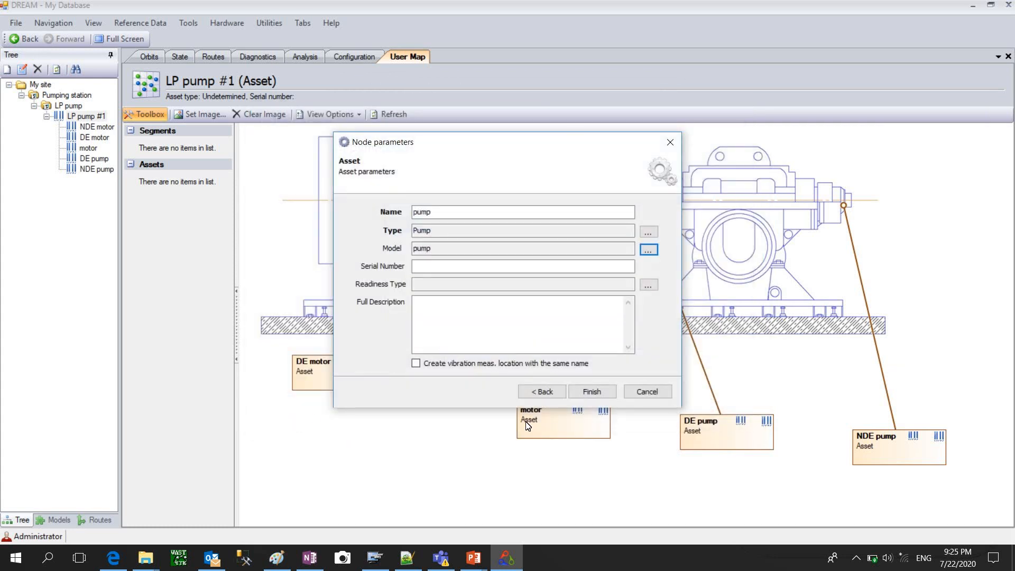
left_click(588, 392)
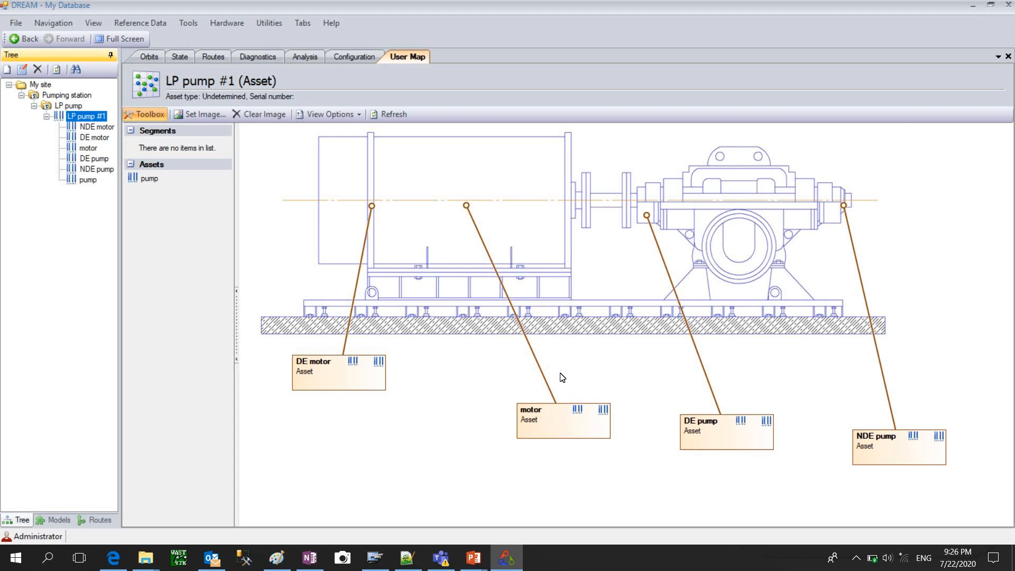
left_click_drag(149, 179, 740, 208)
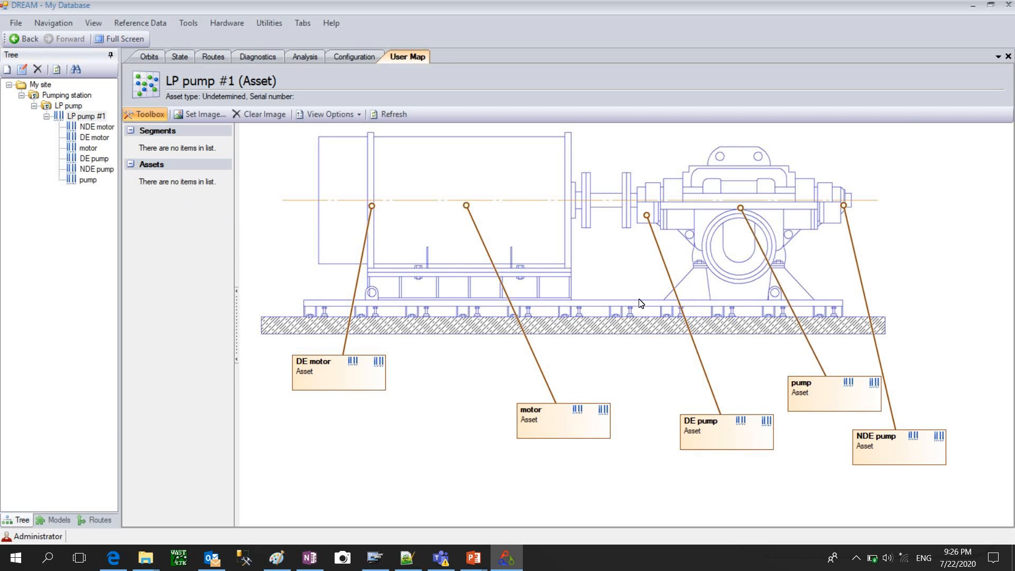
Set up a Pump impeller diagnostic for the pump asset with the generated name, minimum and maximum rotation speeds, and the offered defect thresholds.
left_click(87, 180)
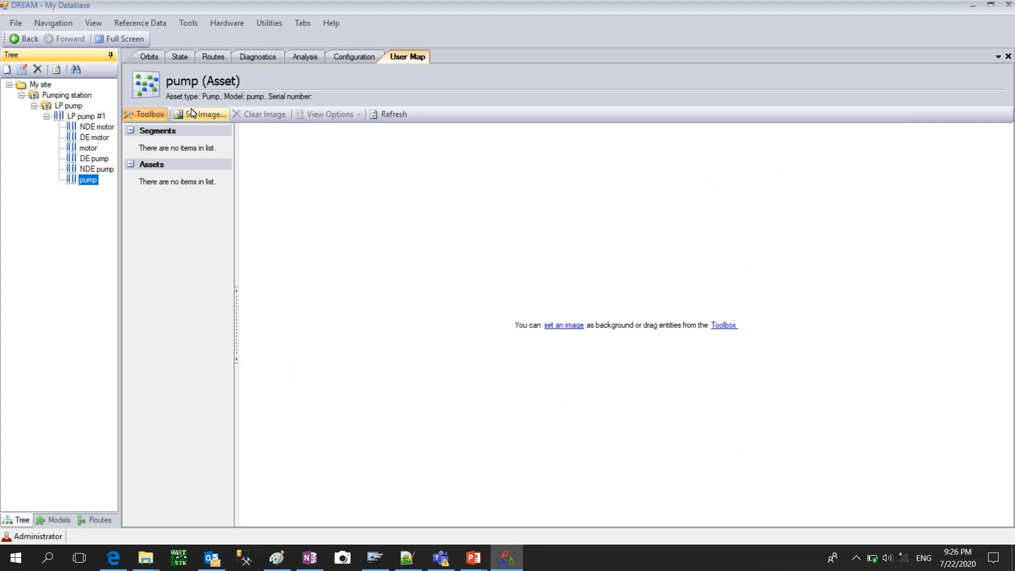
left_click(253, 57)
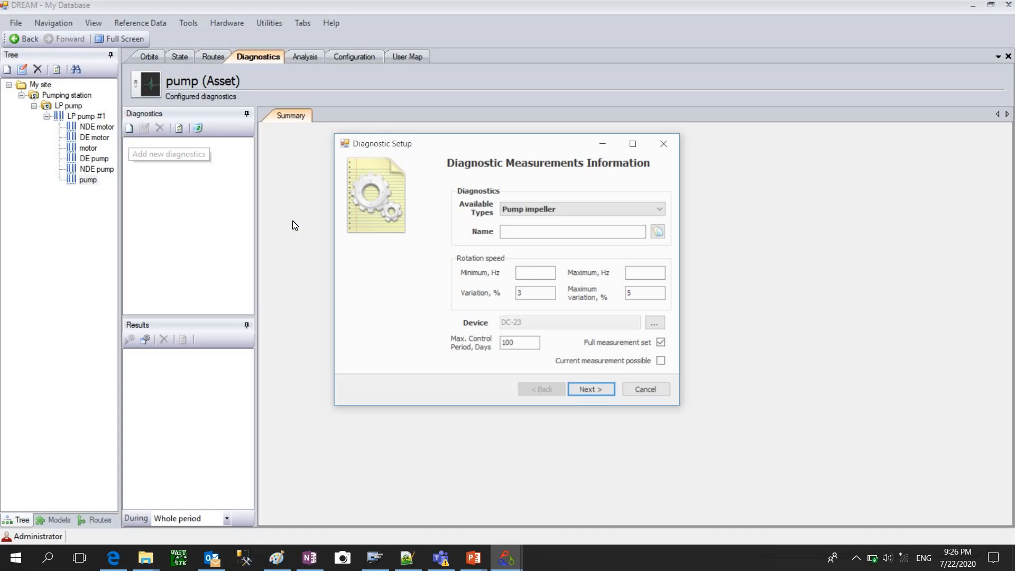
left_click(660, 210)
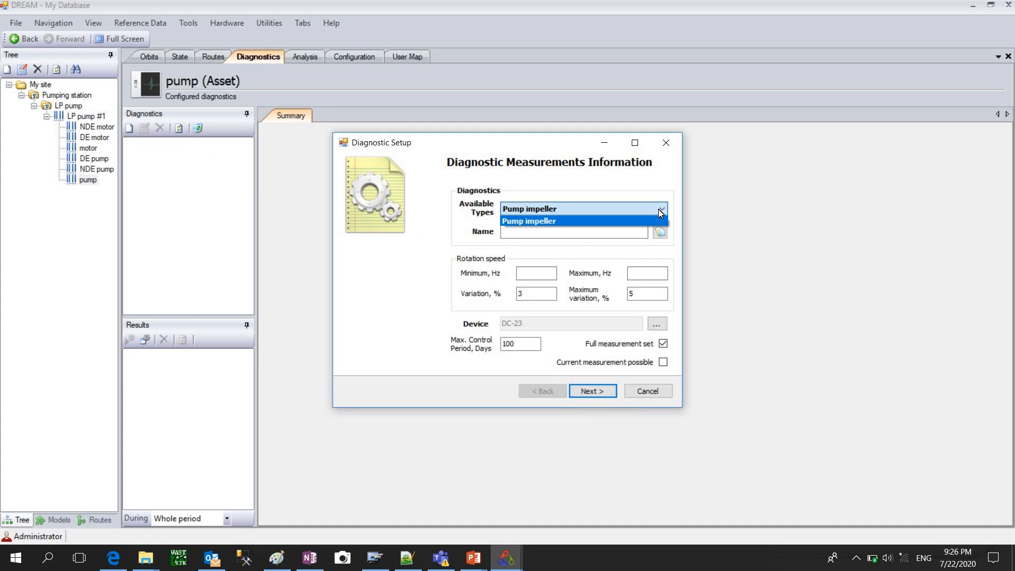
left_click(661, 210)
left_click(661, 233)
left_click(527, 275)
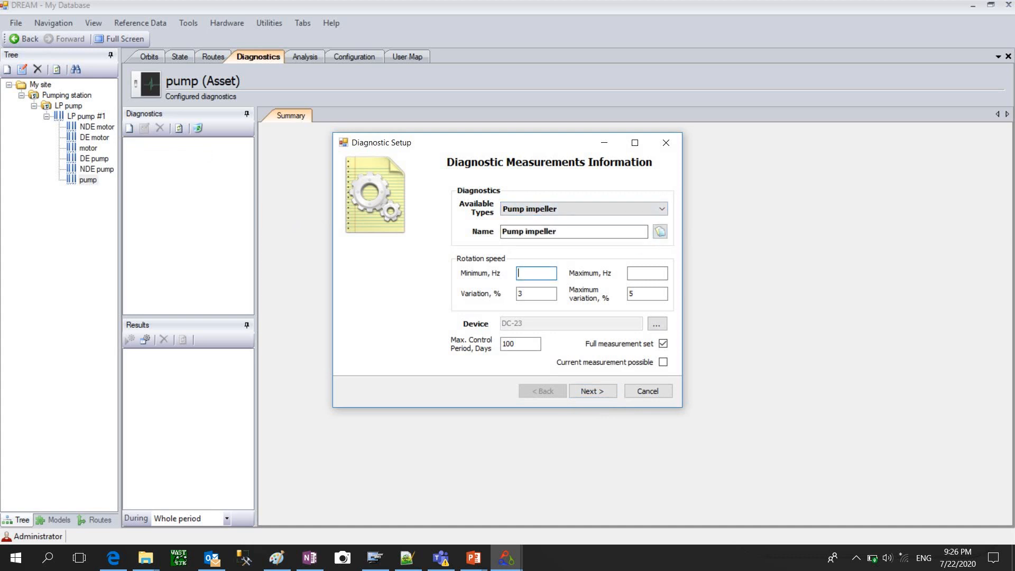
left_click(644, 274)
left_click(604, 392)
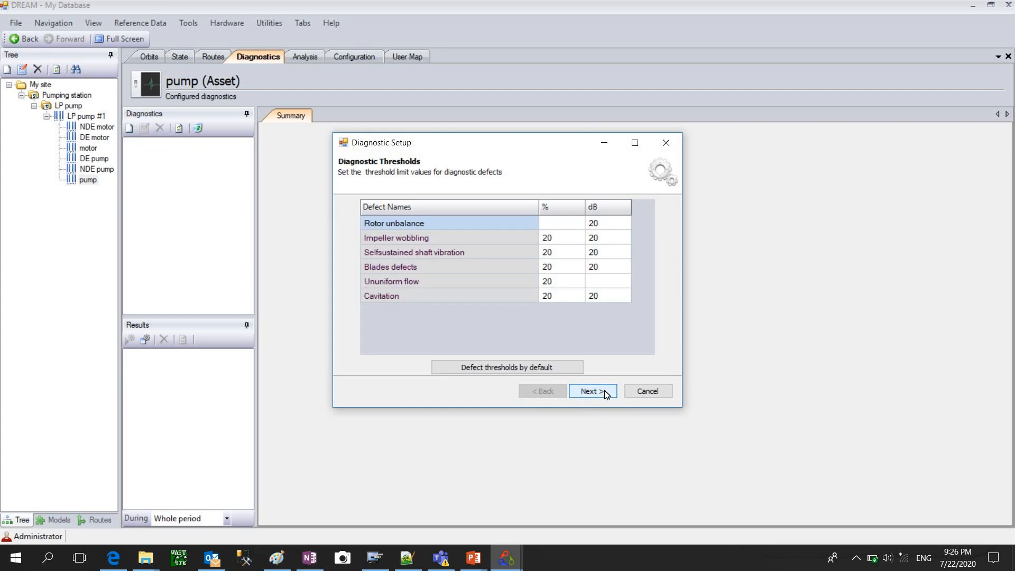
left_click(605, 391)
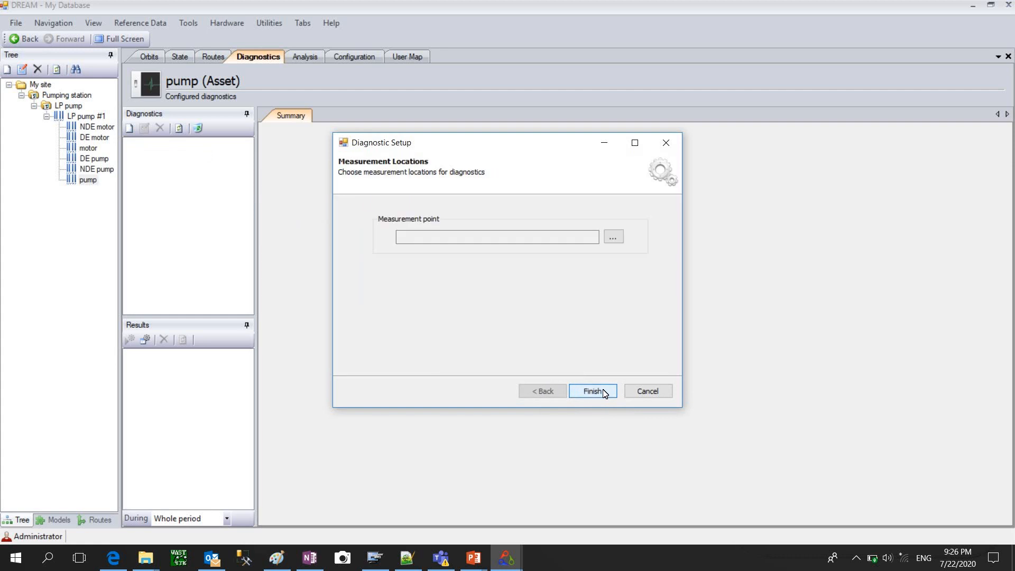
Create a measurement location named pump of type Vibration, Absolute, Casing under the pump asset.
left_click(613, 237)
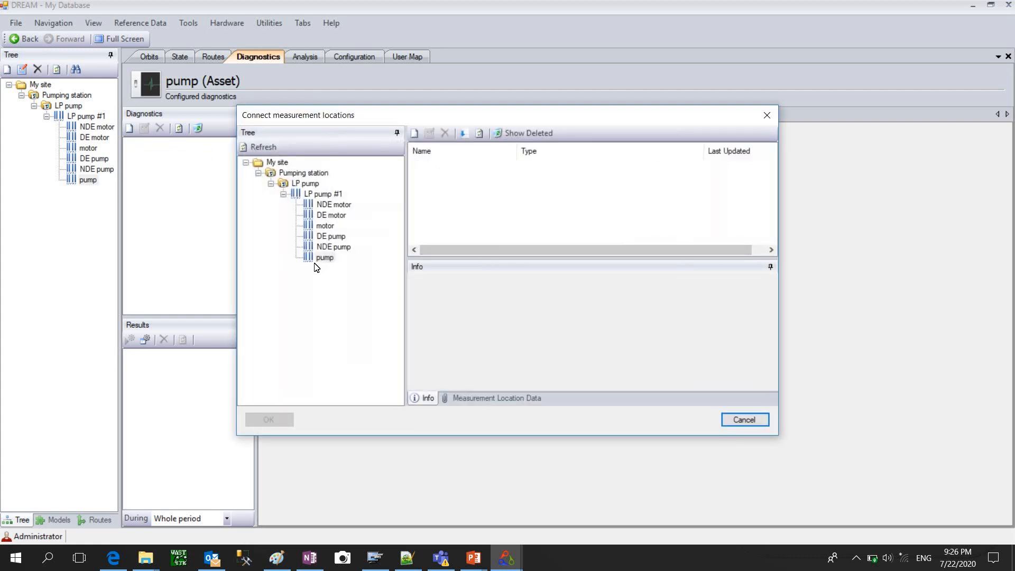
left_click(415, 133)
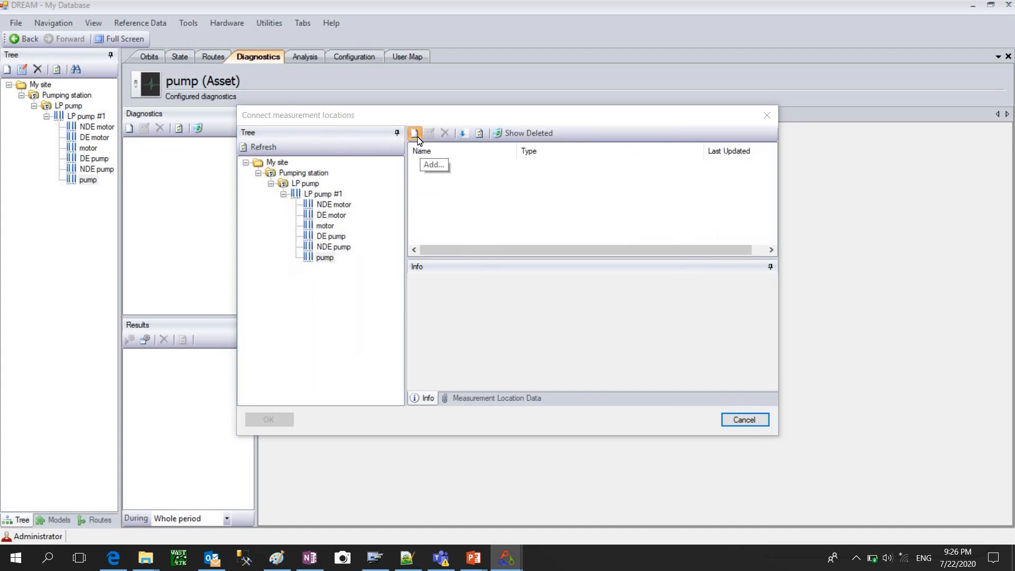
left_click(621, 223)
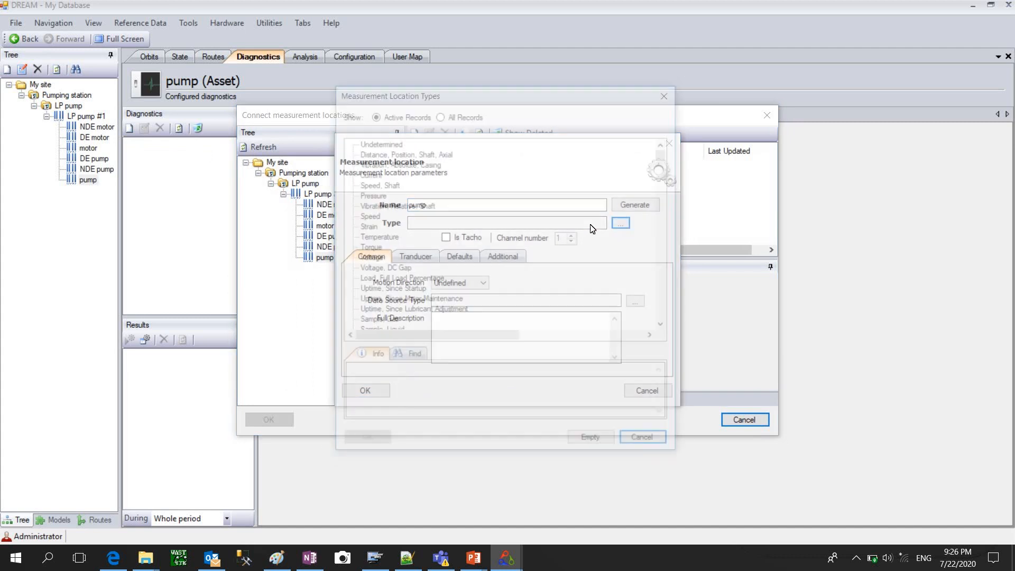
left_click(387, 165)
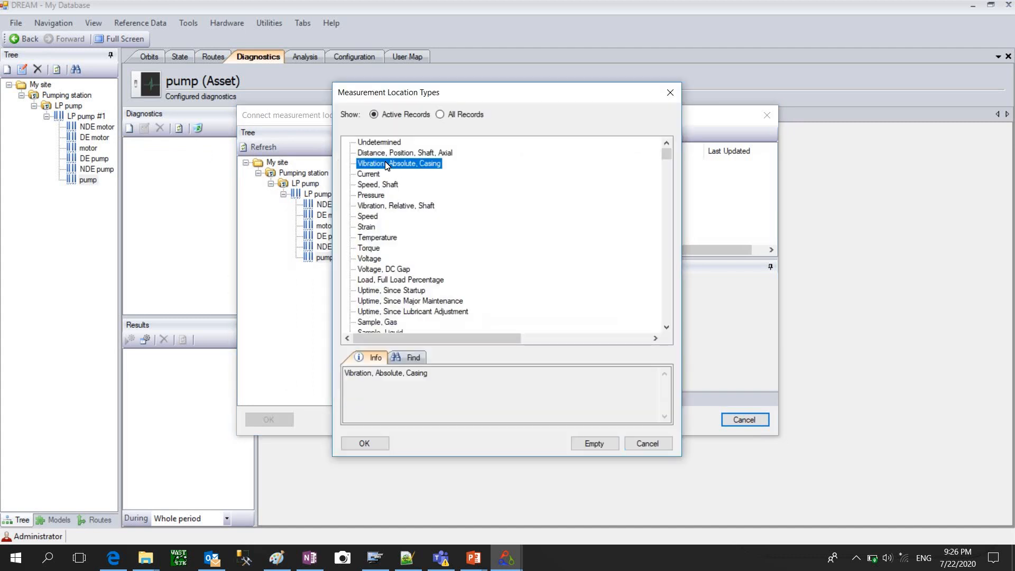
left_click(365, 443)
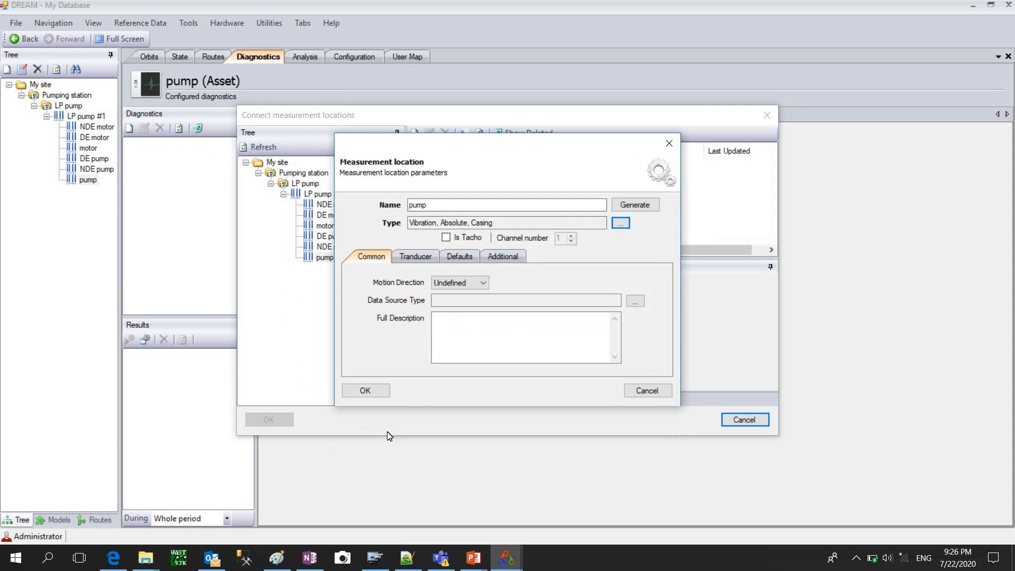
left_click(366, 391)
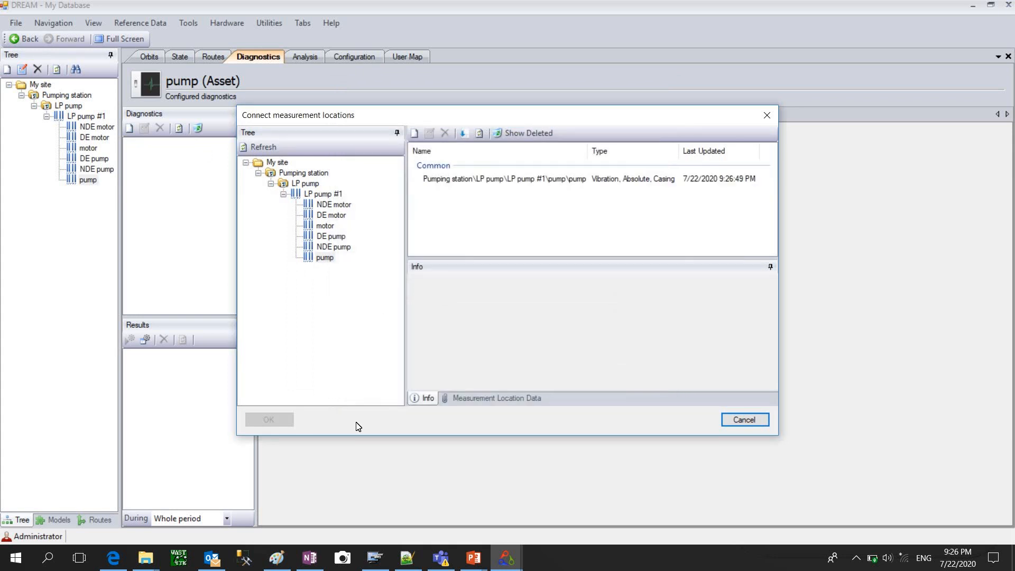
Assign the pump location as the measurement point, finish the impeller diagnostic and display the asset's measurement setups.
left_click(657, 181)
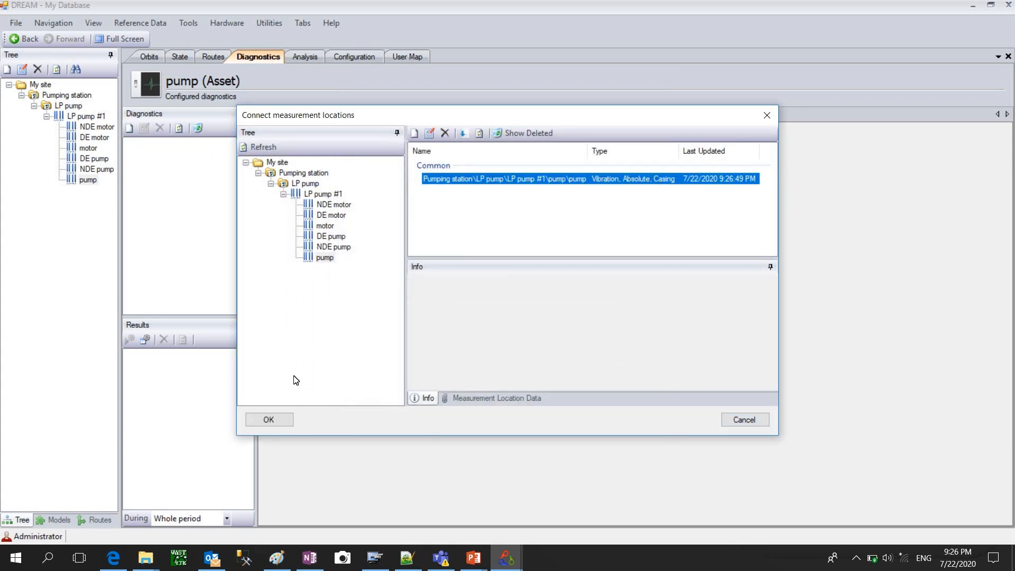
left_click(270, 421)
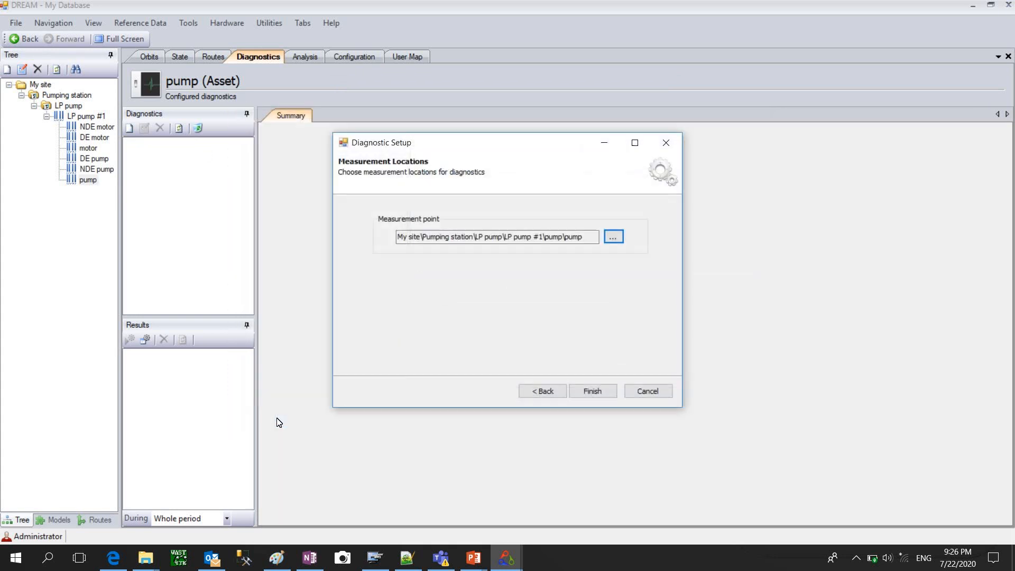
left_click(603, 392)
left_click(603, 392)
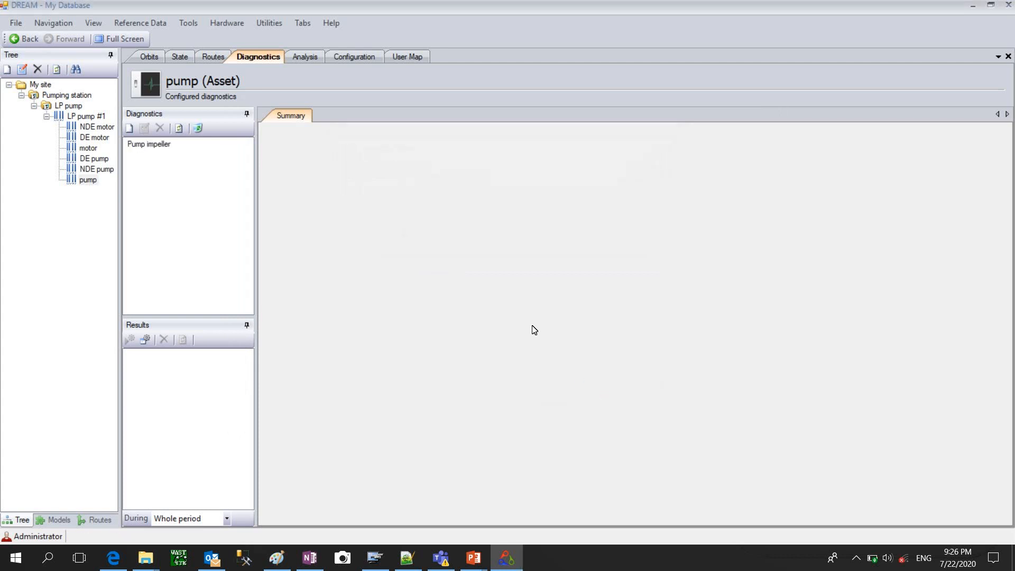
left_click(165, 148)
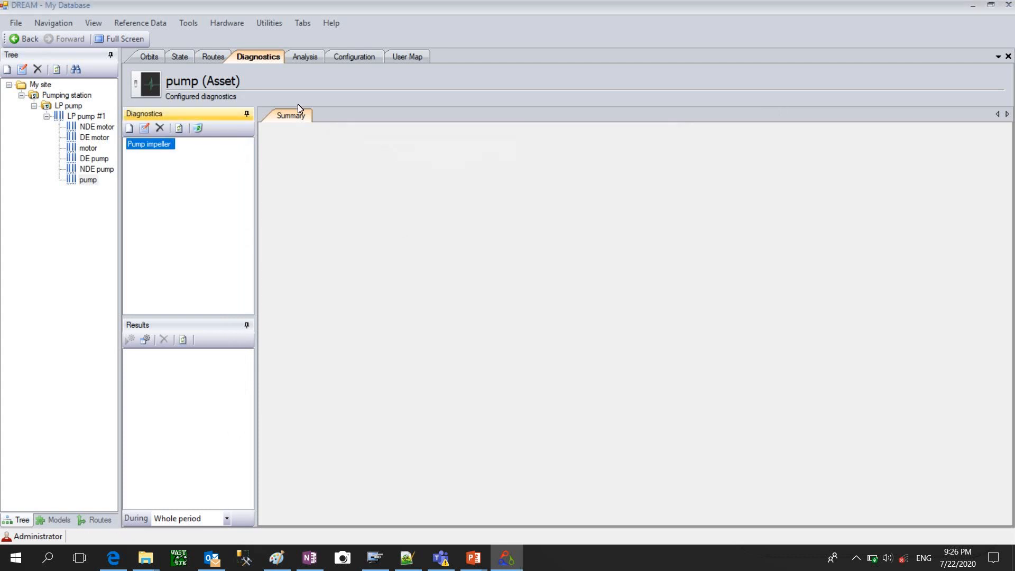
left_click(358, 59)
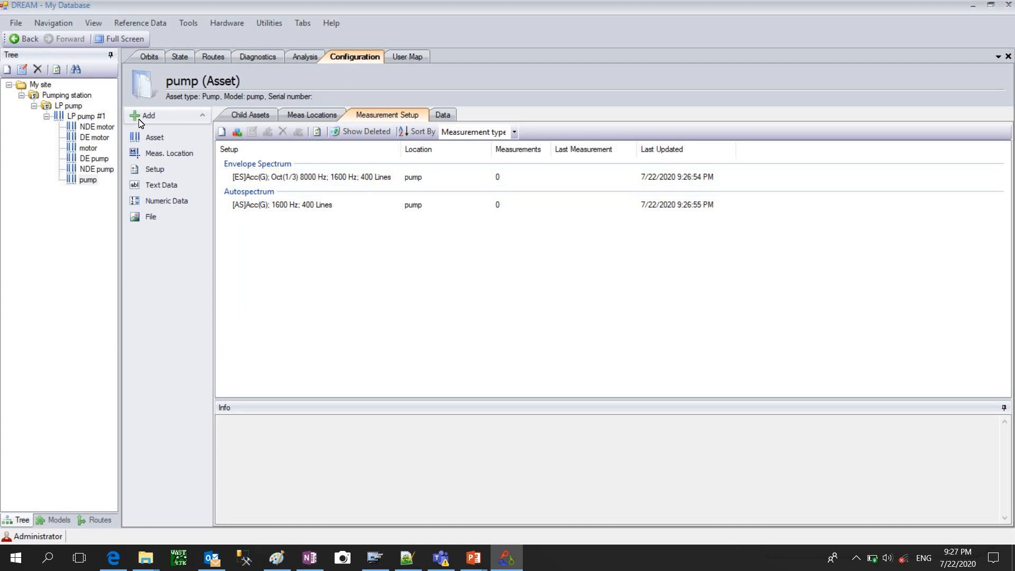
Create a measurement route named LP pump #1 from the LP pump #1 asset in the Routes folder and expand its list of assets.
left_click(88, 116)
left_click(407, 57)
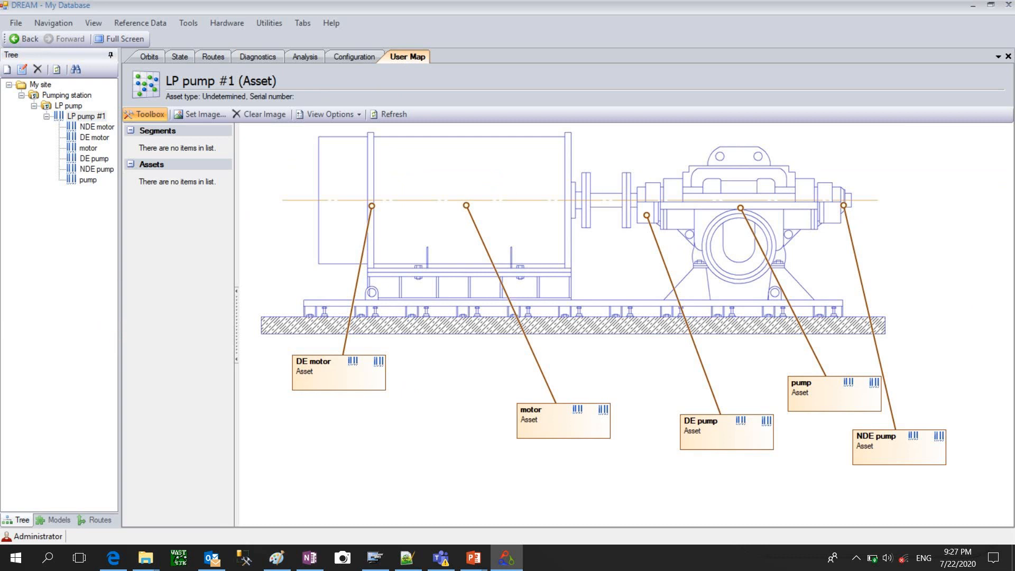
left_click(82, 117)
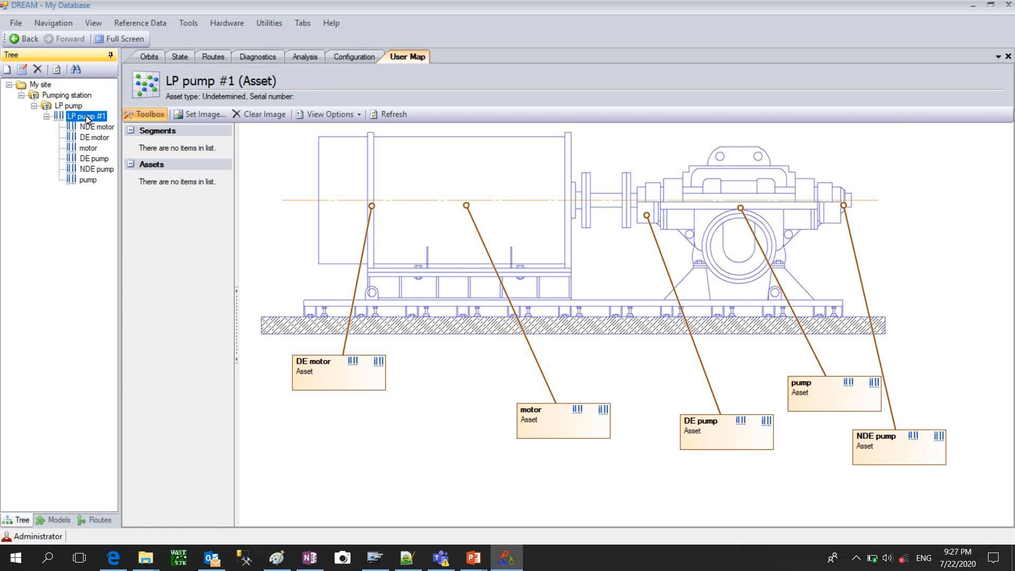
right_click(86, 117)
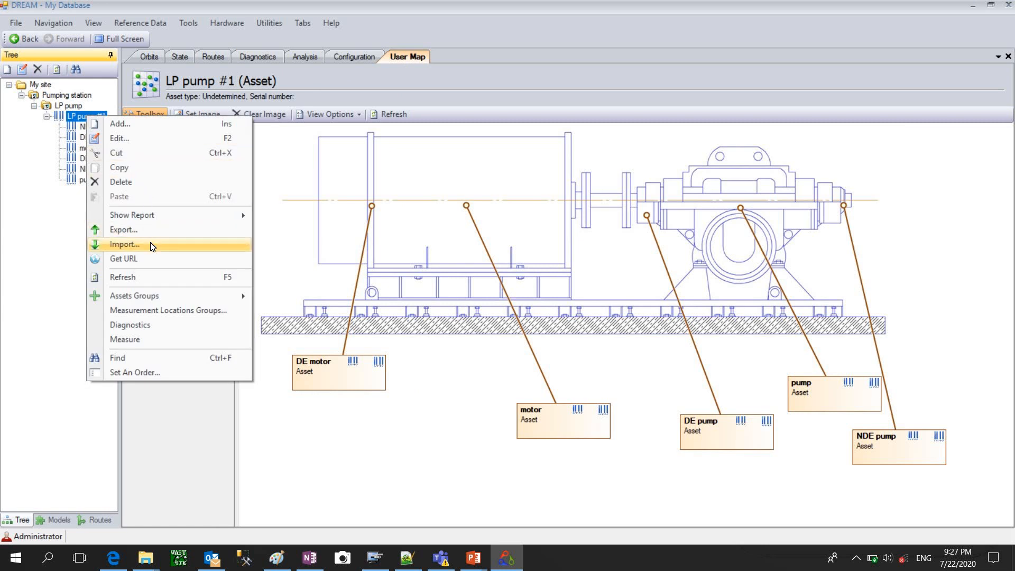
left_click(126, 340)
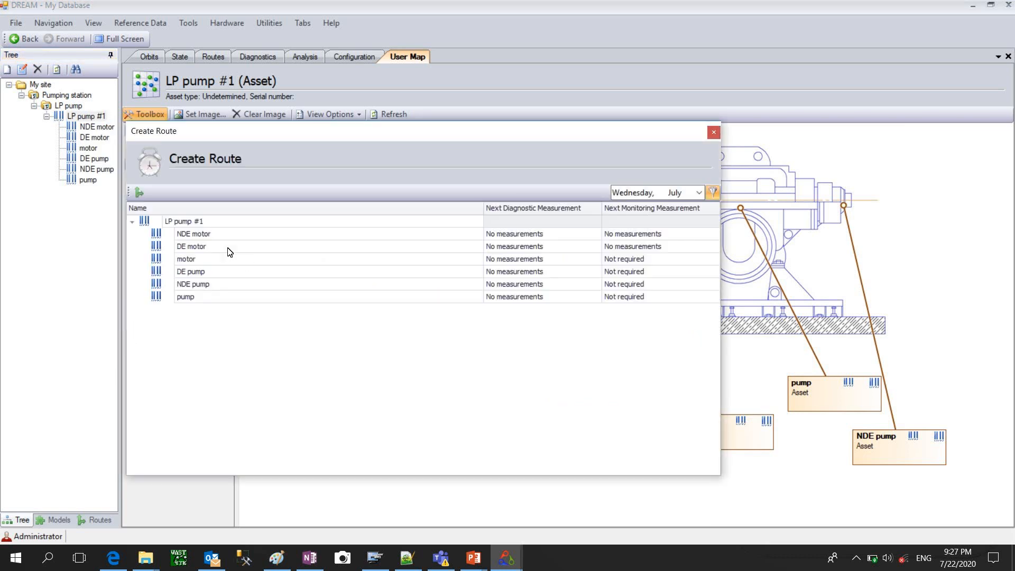
left_click(140, 193)
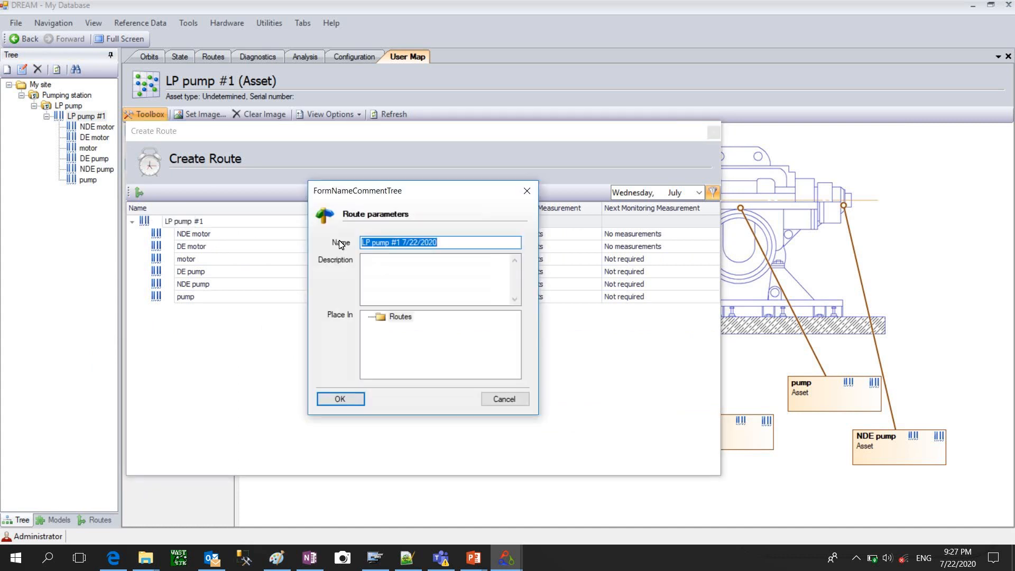
left_click(453, 243)
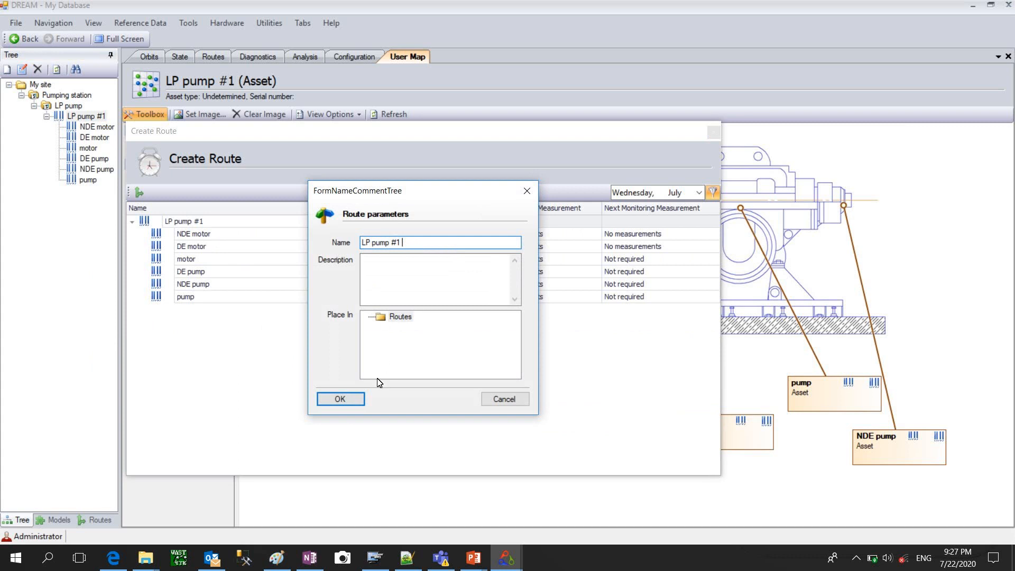
left_click(353, 401)
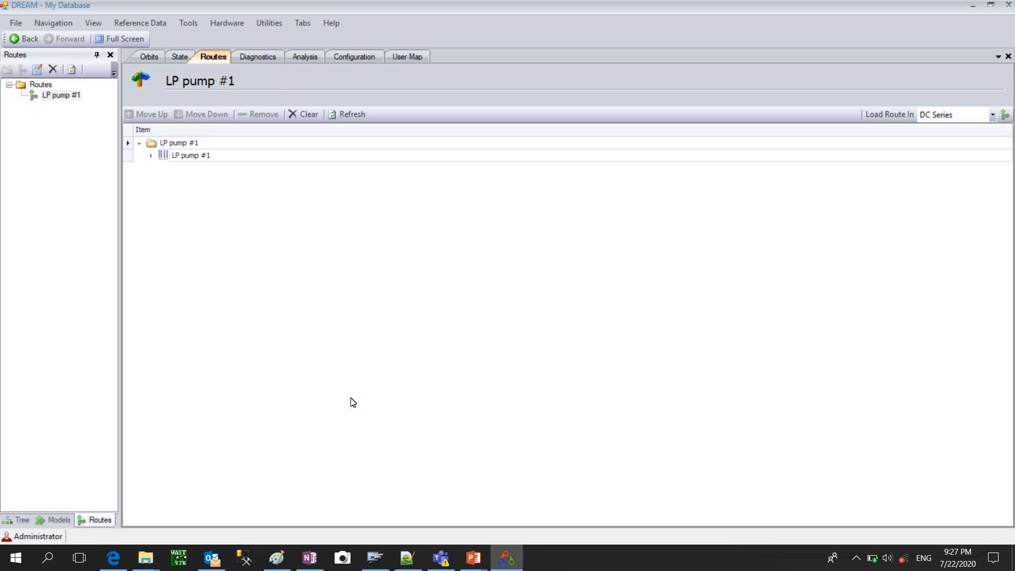
left_click(151, 156)
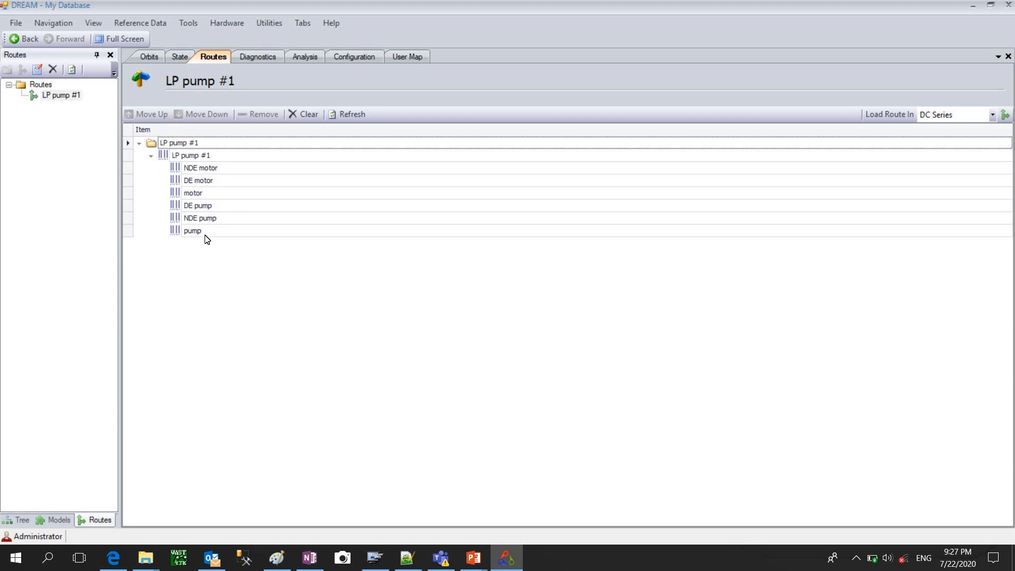
Open the DC-23 device manager and expand the LP pump #1 route down to its individual assets.
left_click(229, 25)
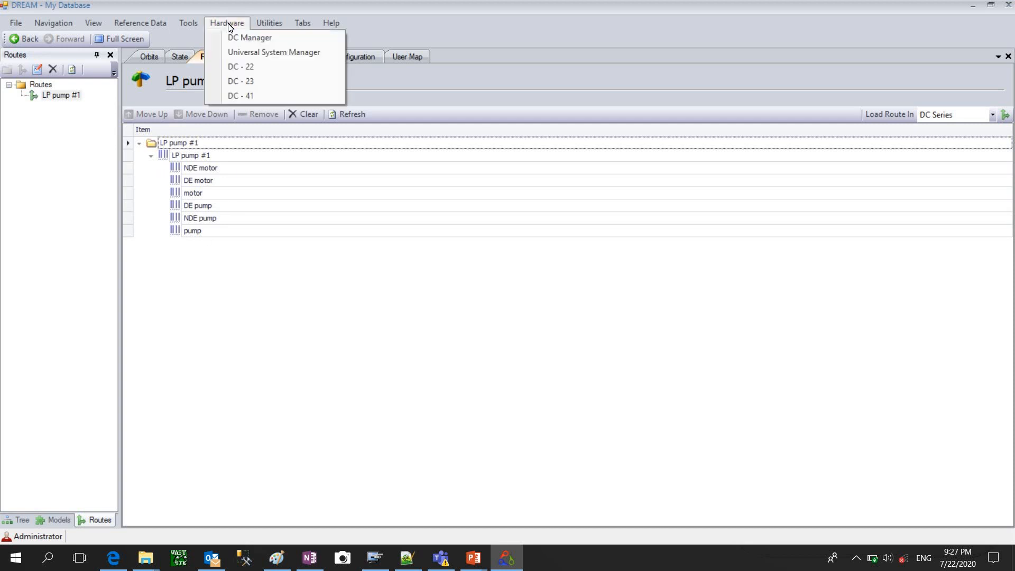
left_click(241, 84)
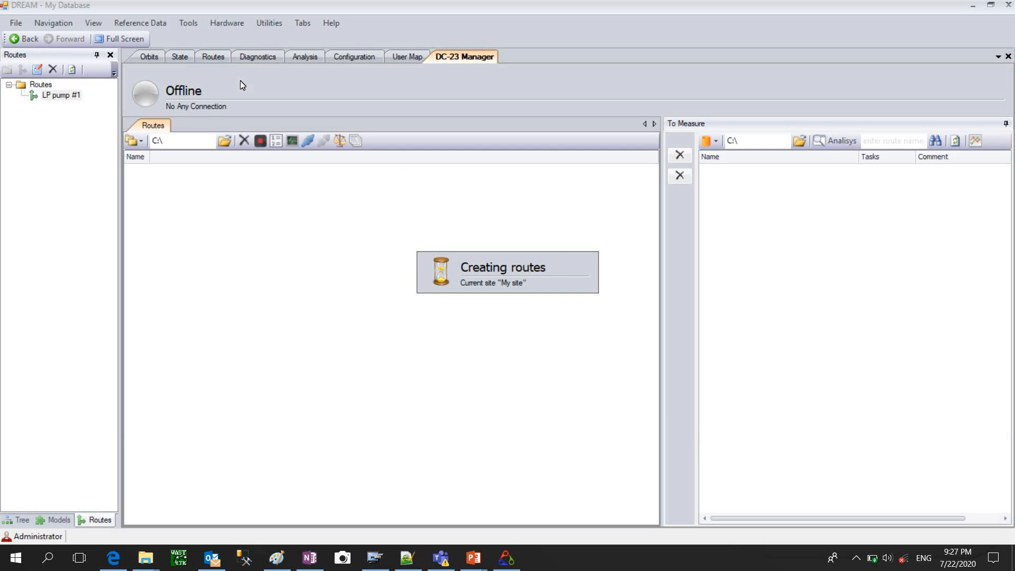
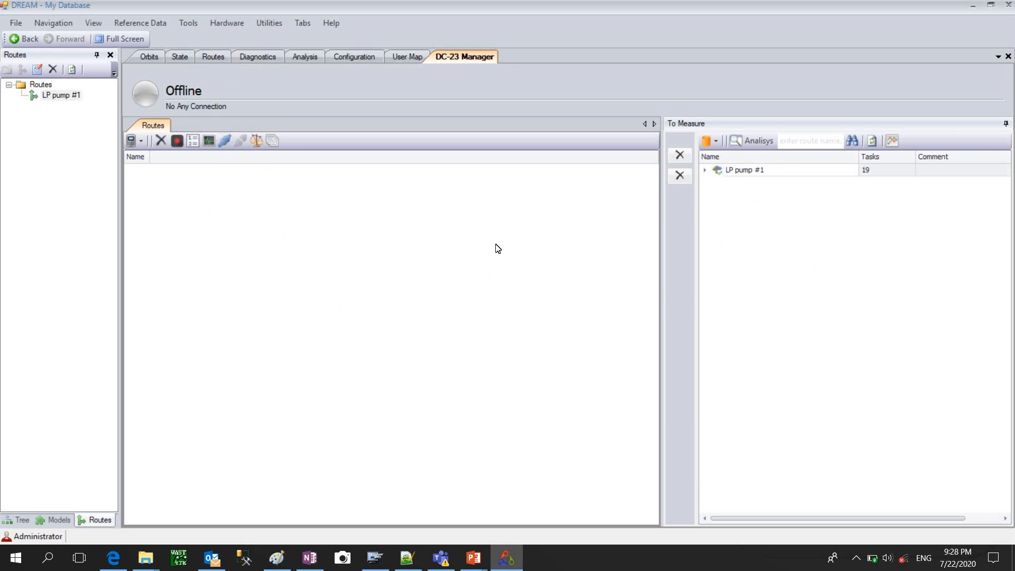
left_click(705, 170)
left_click(717, 183)
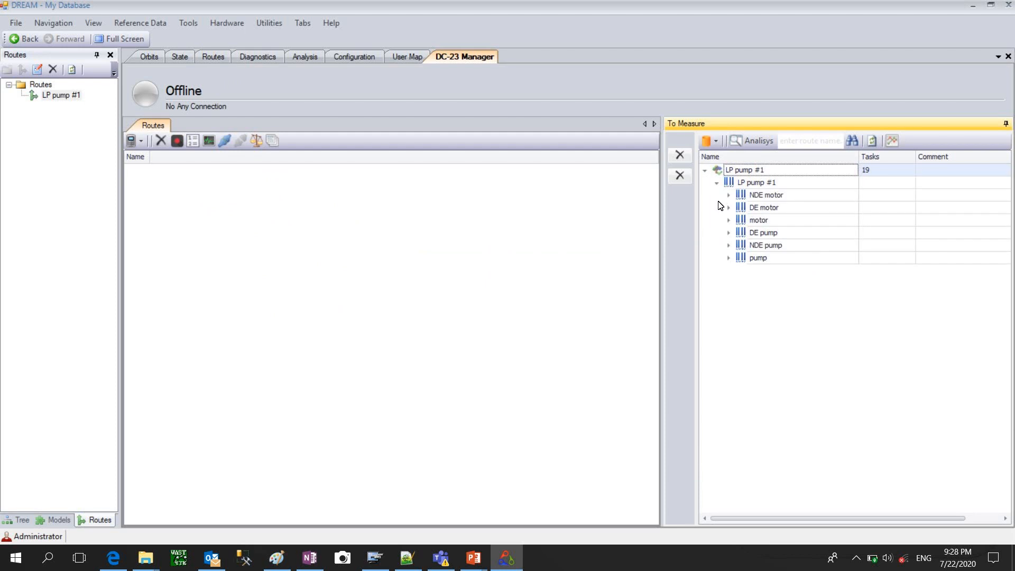
Examine the measurement tasks at the horizontal, axial and vertical locations of the NDE motor and DE motor bearings.
left_click(729, 196)
left_click(729, 245)
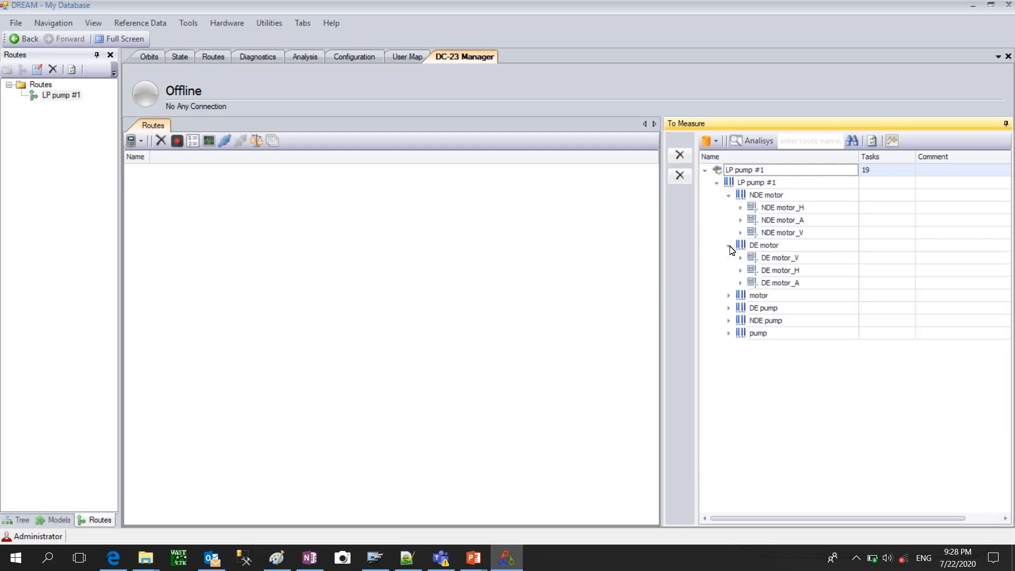
left_click(741, 208)
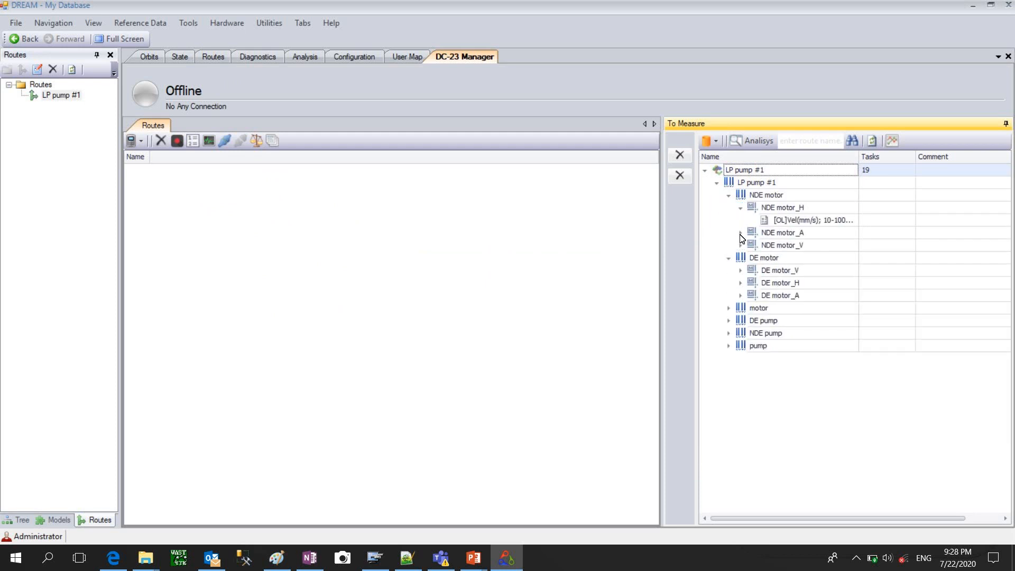
left_click(740, 233)
left_click(742, 258)
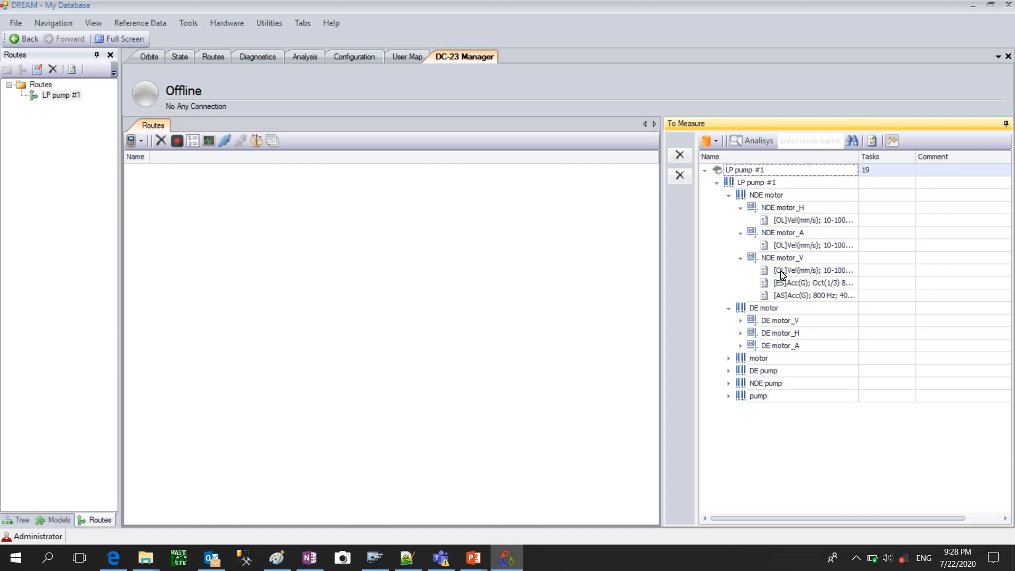
left_click(740, 321)
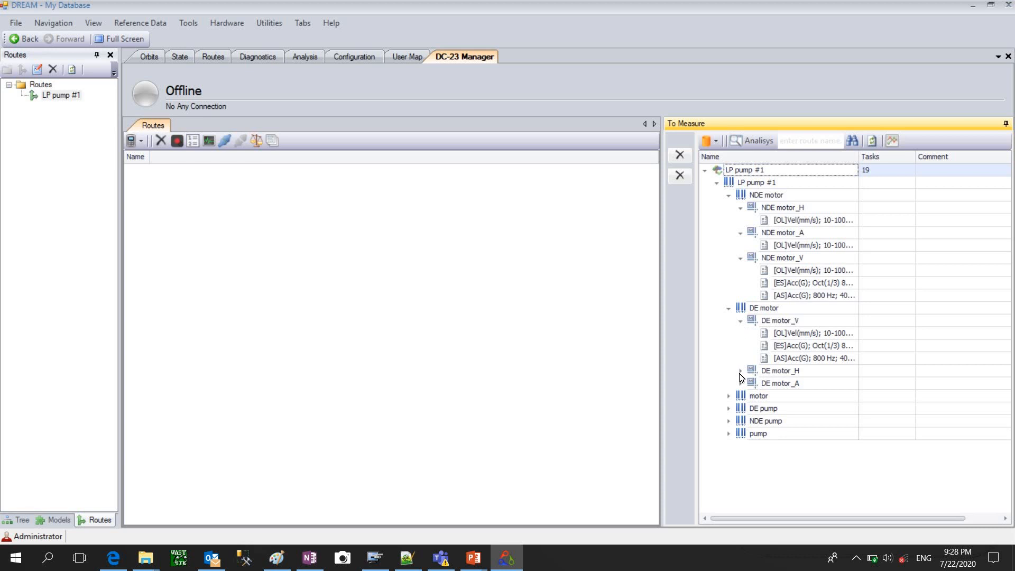
left_click(740, 372)
left_click(741, 396)
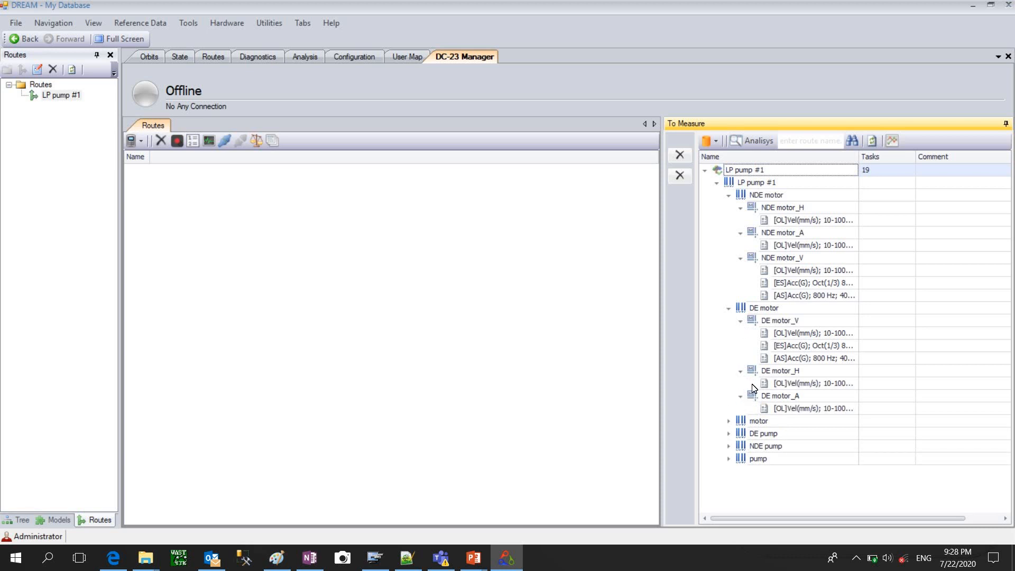
Examine the route's motor and DE pump measurement tasks and the measurement locations of the NDE pump and pump assets.
left_click(728, 422)
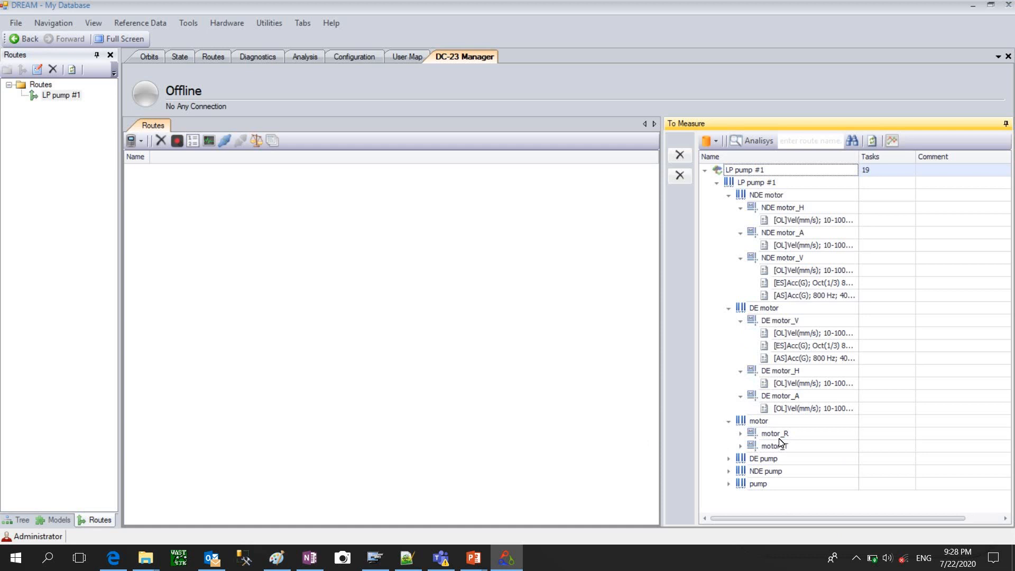
left_click(740, 434)
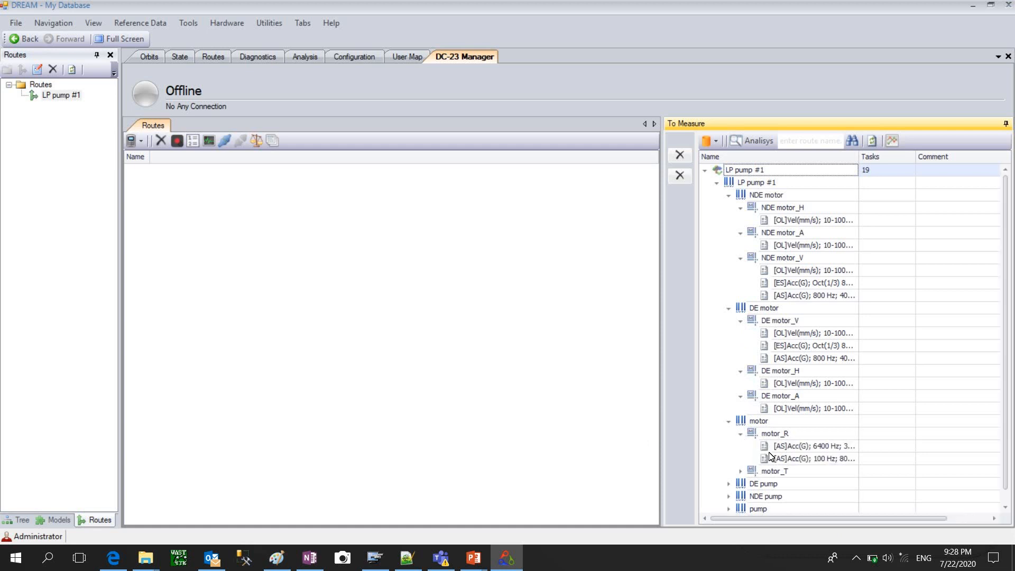
scroll(811, 465, "down", 1)
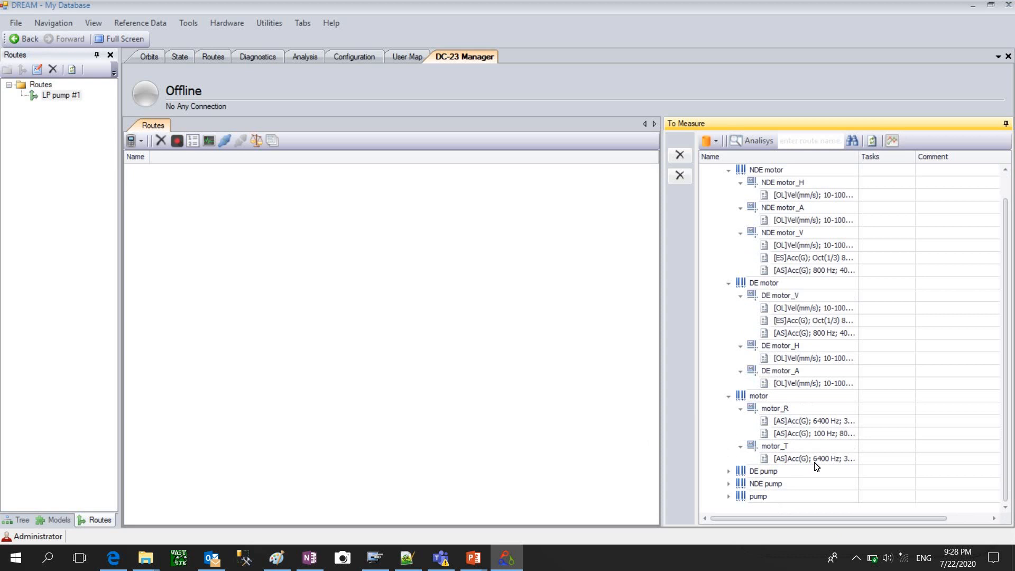
left_click(729, 472)
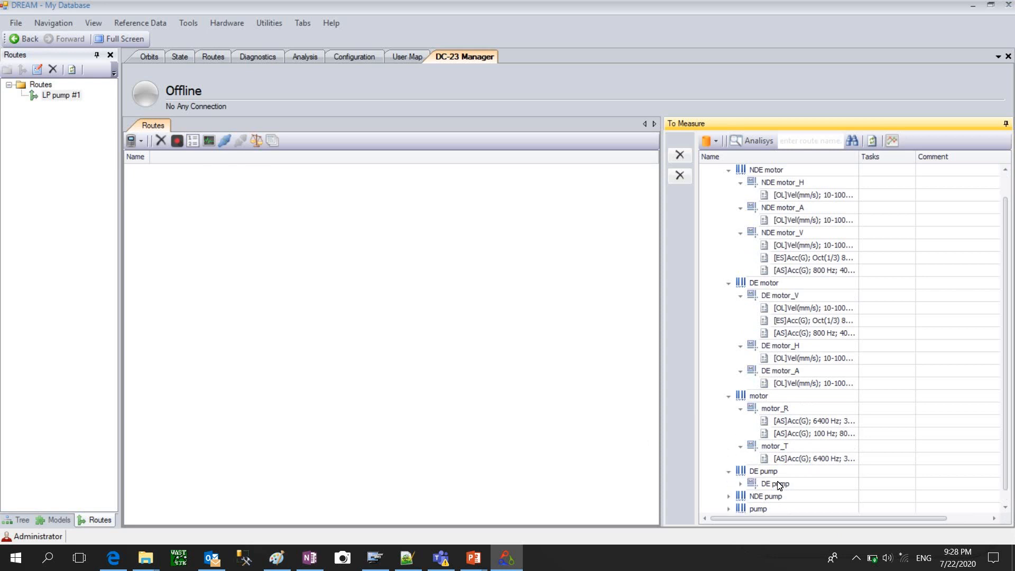
left_click(740, 483)
scroll(782, 472, "down", 1)
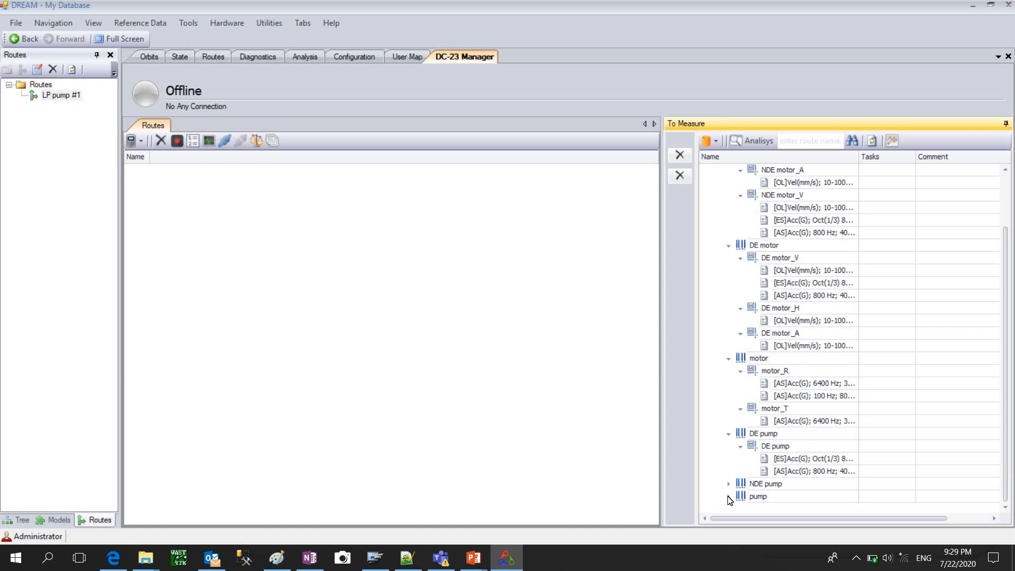
left_click(729, 496)
scroll(811, 491, "down", 1)
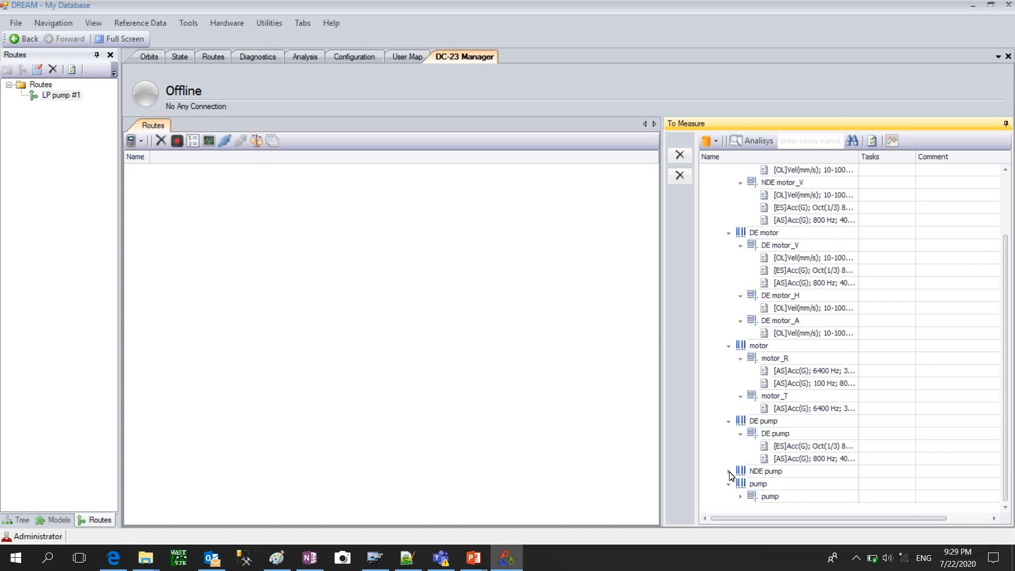
left_click(728, 471)
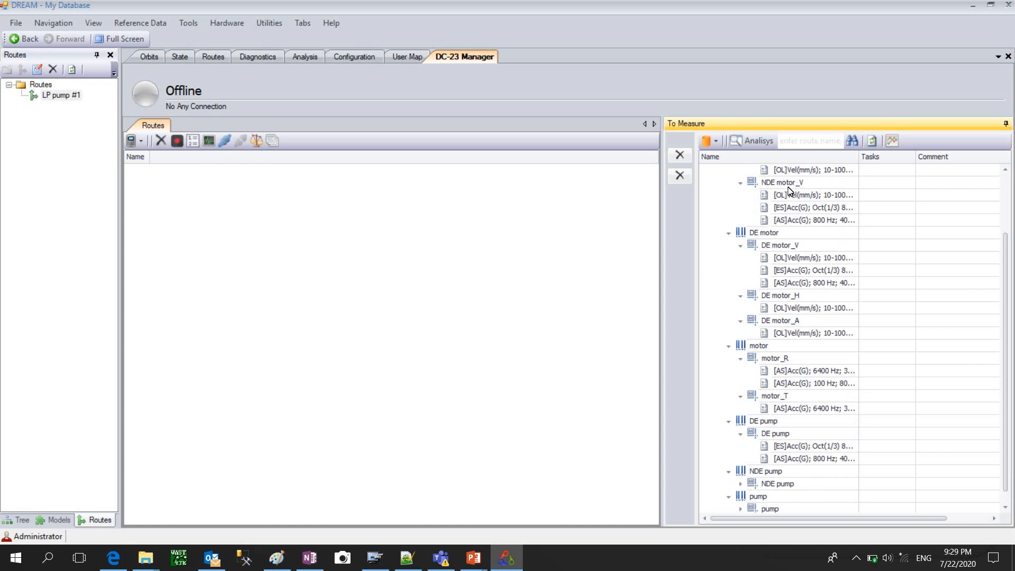
scroll(846, 293, "up", 2)
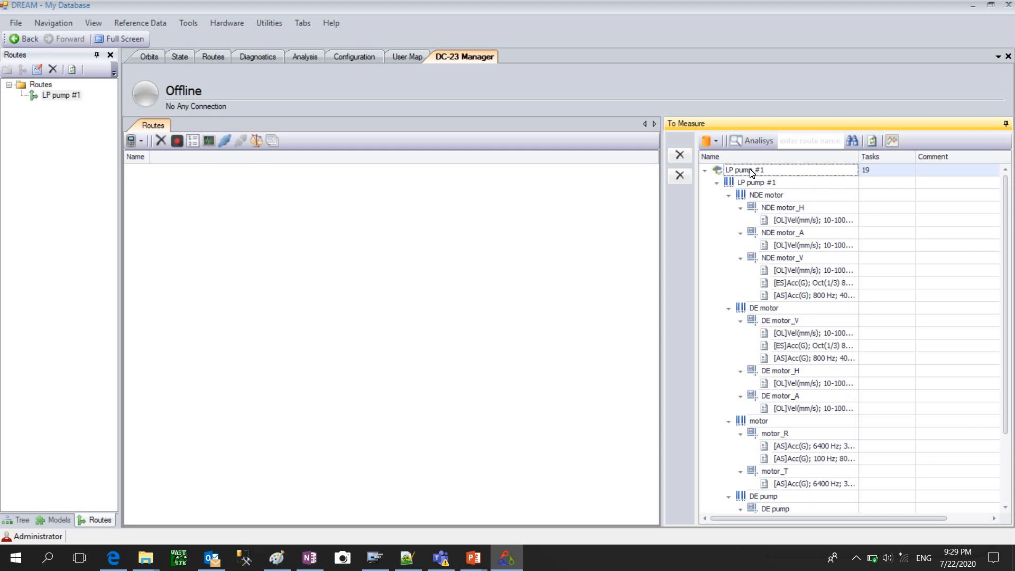